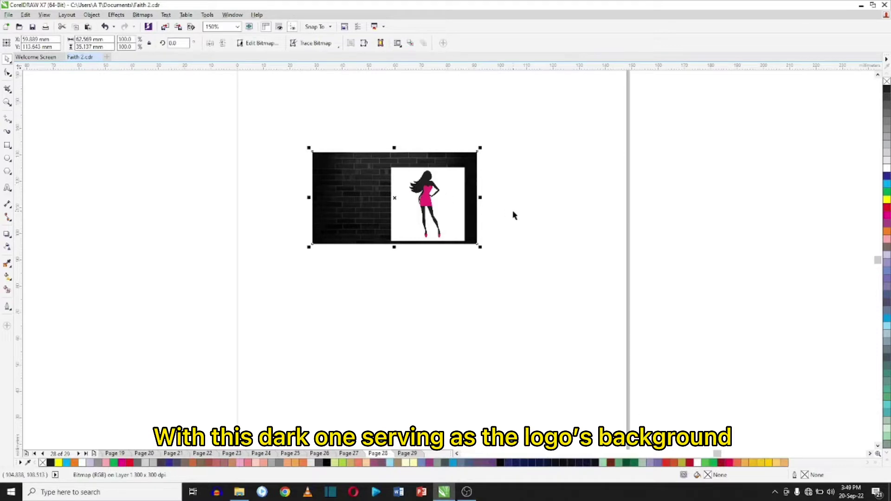
Hide the white background of the woman bitmap with a Bitmap Color Mask at tolerance 88 and move it off the brick wall.
{"action": "scroll", "coordinate": [463, 212], "scroll_direction": "up", "scroll_amount": 2}
{"action": "left_click", "coordinate": [437, 199]}
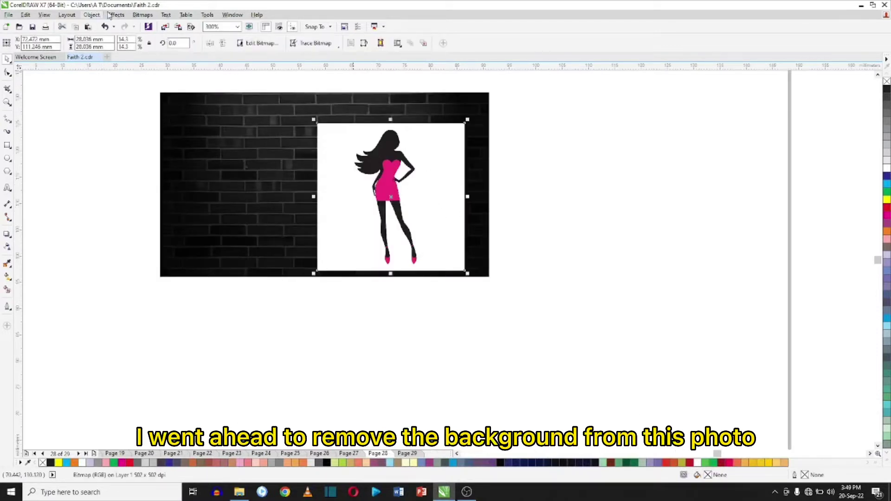
{"action": "left_click", "coordinate": [142, 14]}
{"action": "left_click", "coordinate": [158, 186]}
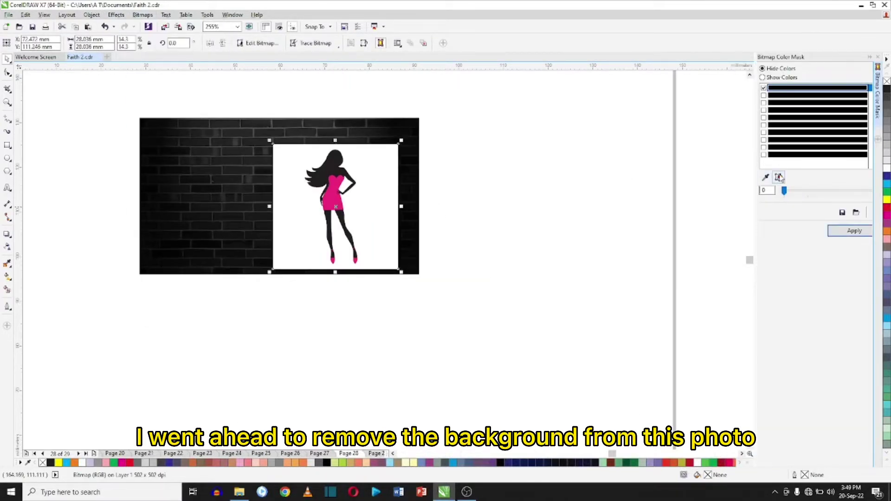
{"action": "left_click", "coordinate": [779, 177]}
{"action": "left_click", "coordinate": [297, 204]}
{"action": "left_click", "coordinate": [397, 327]}
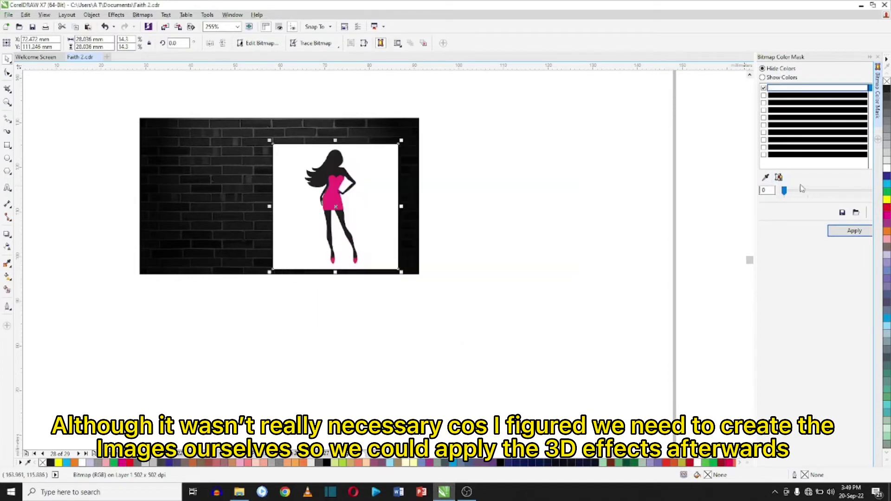
{"action": "left_click", "coordinate": [835, 231]}
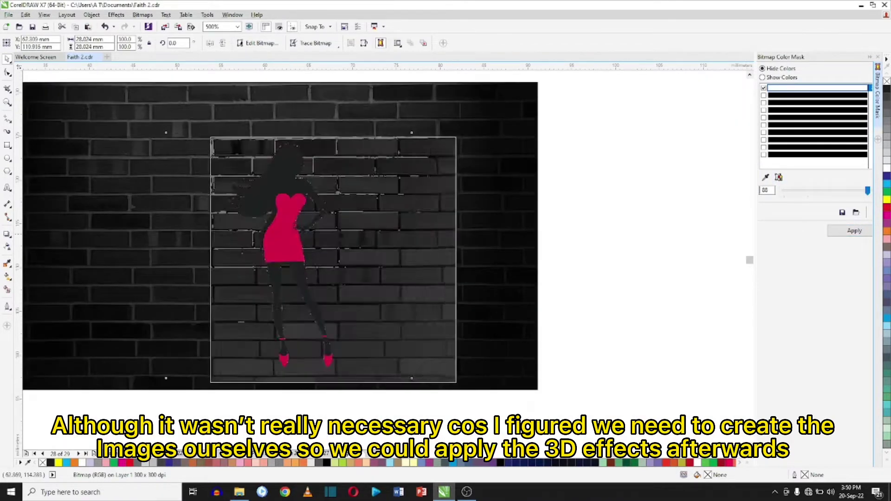
{"action": "left_click_drag", "start_coordinate": [327, 258], "coordinate": [558, 299]}
{"action": "left_click", "coordinate": [288, 414]}
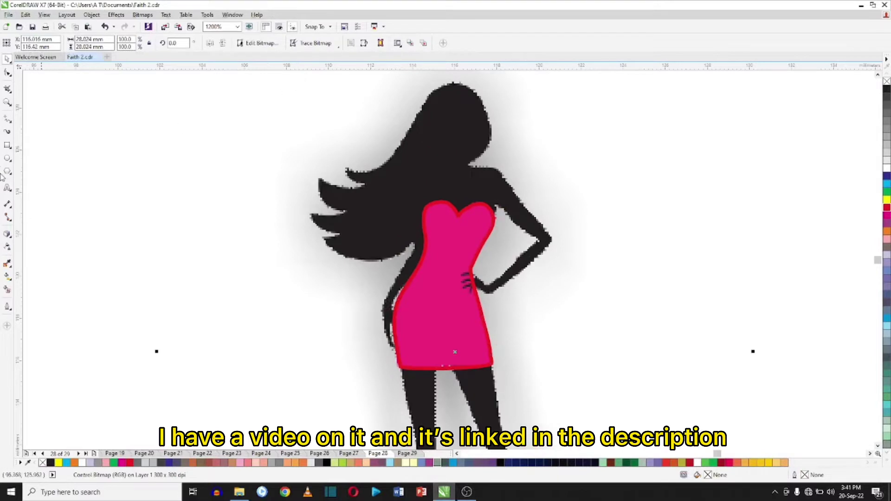
Trace a rough closed outline around the woman figure with the Freehand tool, about 12 by 26 mm.
{"action": "left_click", "coordinate": [9, 121]}
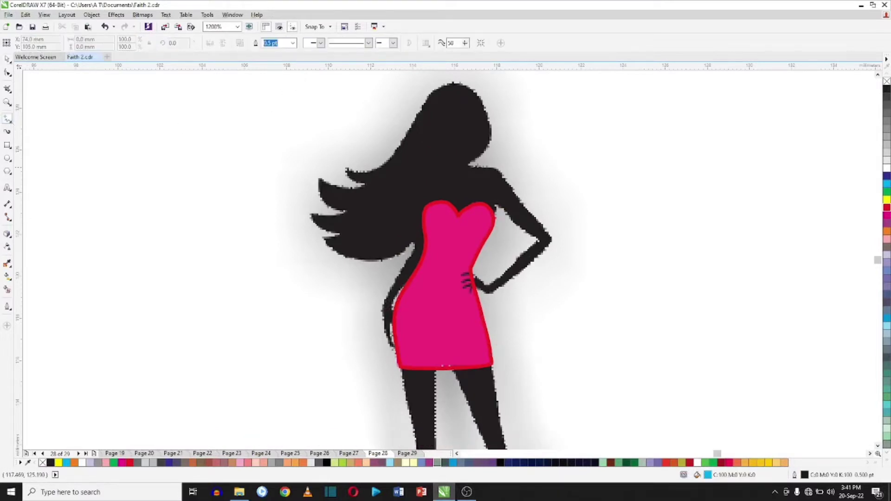
{"action": "left_click_drag", "start_coordinate": [469, 165], "coordinate": [474, 160]}
{"action": "scroll", "coordinate": [551, 170], "scroll_direction": "down", "scroll_amount": 1}
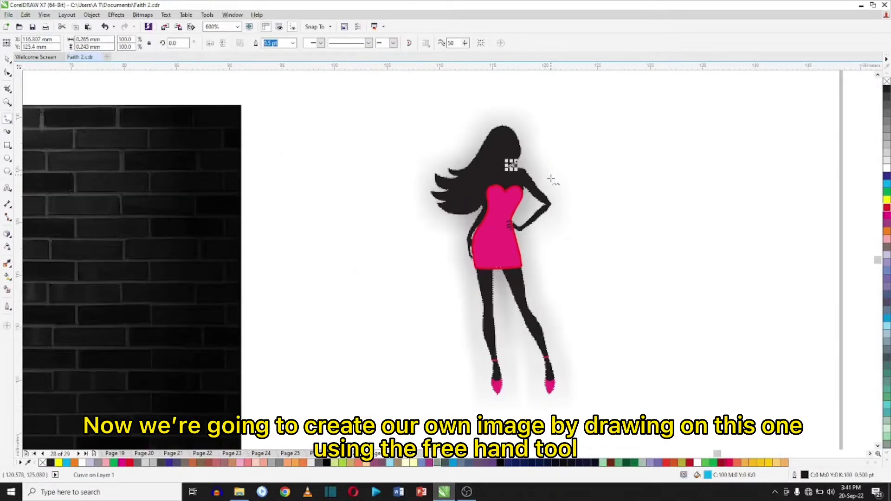
{"action": "key", "text": "Delete"}
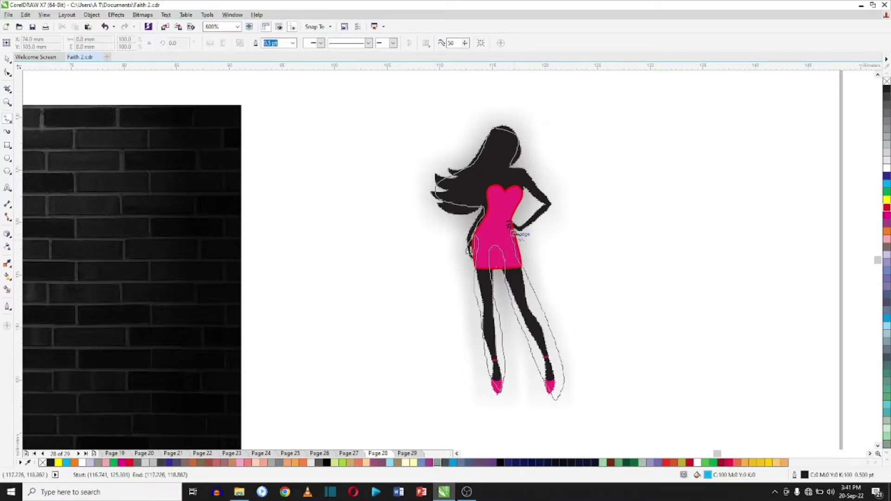
{"action": "left_click", "coordinate": [516, 168]}
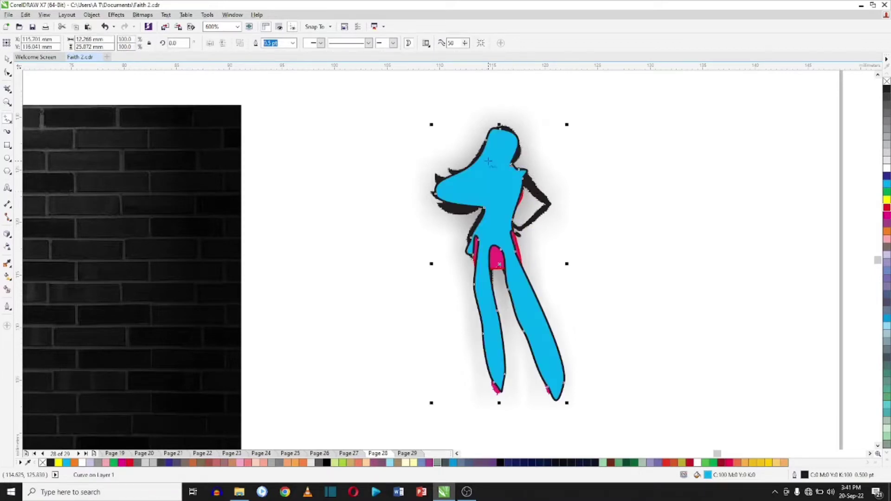
Remove the fill from the traced figure curve and colour its outline white.
{"action": "scroll", "coordinate": [503, 137], "scroll_direction": "up", "scroll_amount": 2}
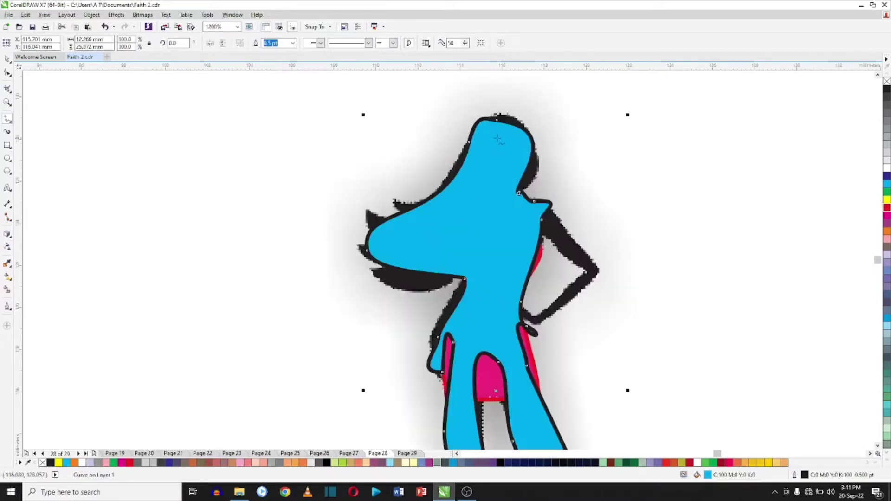
{"action": "left_click", "coordinate": [886, 82]}
{"action": "right_click", "coordinate": [886, 168]}
{"action": "scroll", "coordinate": [534, 160], "scroll_direction": "up", "scroll_amount": 1}
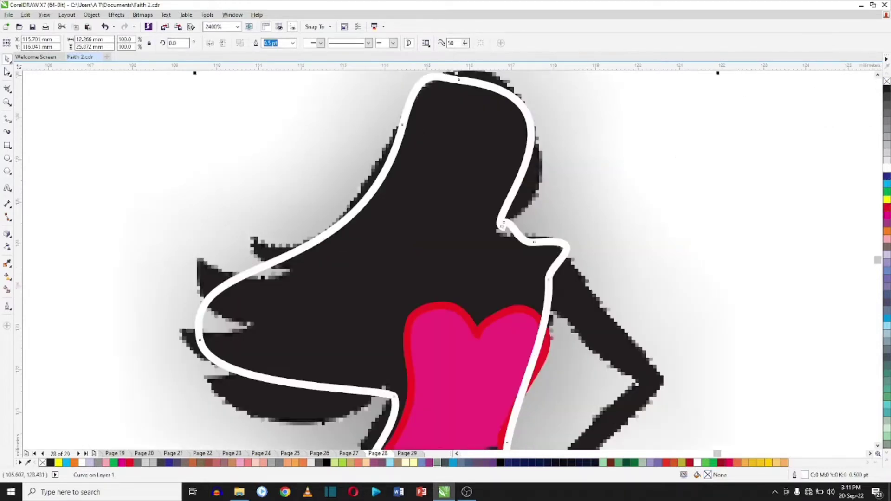
Reshape the curve's nodes to follow the top of the head, the pointed hair strands and the neck.
{"action": "key", "text": "F10"}
{"action": "left_click_drag", "start_coordinate": [457, 79], "coordinate": [288, 286]}
{"action": "left_click_drag", "start_coordinate": [227, 274], "coordinate": [286, 310]}
{"action": "left_click_drag", "start_coordinate": [200, 380], "coordinate": [249, 365]}
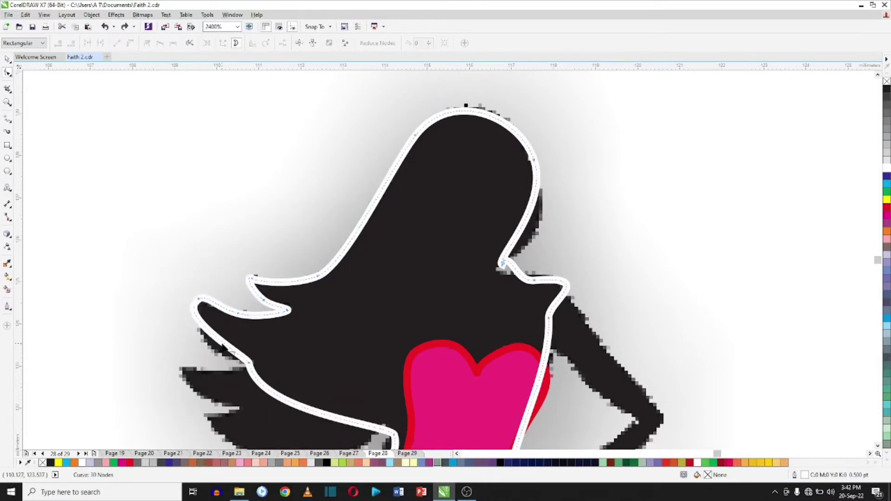
{"action": "left_click_drag", "start_coordinate": [241, 399], "coordinate": [175, 371]}
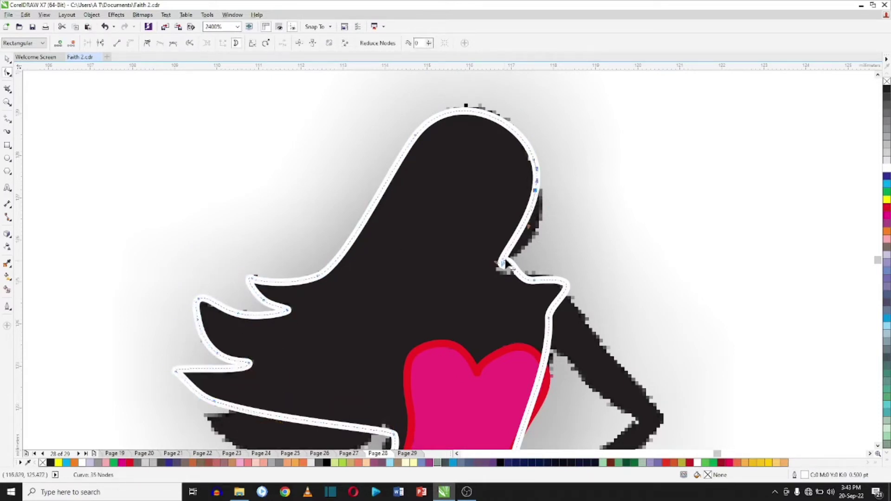
{"action": "left_click_drag", "start_coordinate": [506, 263], "coordinate": [538, 232]}
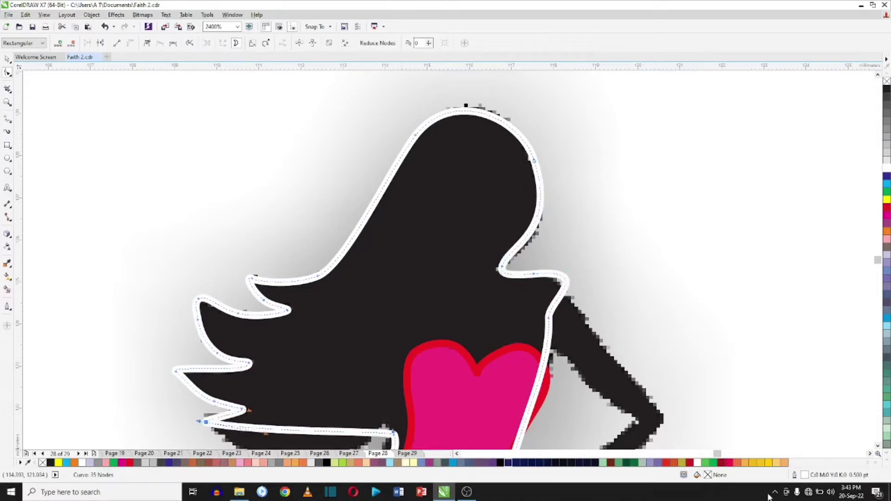
Fit the curve to the figure's left side below the hair, down the outer left leg and around the left shoe.
{"action": "scroll", "coordinate": [446, 260], "scroll_direction": "down", "scroll_amount": 5}
{"action": "left_click_drag", "start_coordinate": [325, 325], "coordinate": [356, 366]}
{"action": "scroll", "coordinate": [356, 366], "scroll_direction": "down", "scroll_amount": 5}
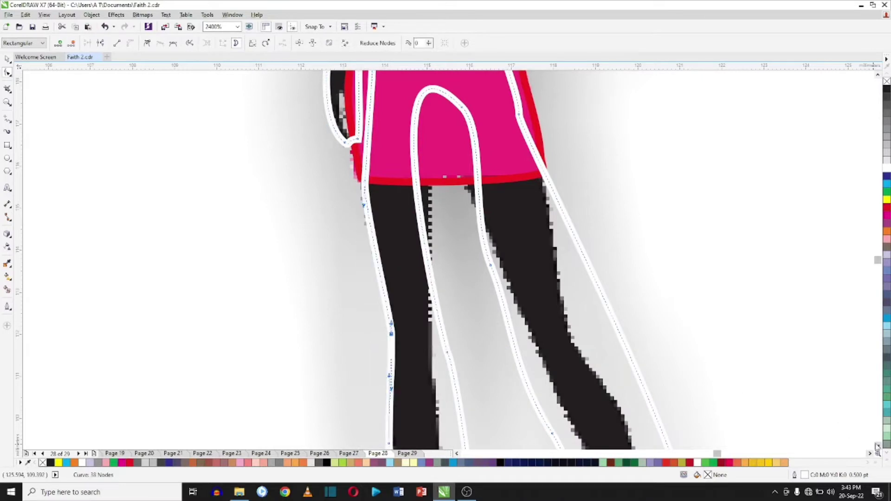
{"action": "scroll", "coordinate": [417, 325], "scroll_direction": "down", "scroll_amount": 5}
{"action": "scroll", "coordinate": [417, 325], "scroll_direction": "down", "scroll_amount": 5}
{"action": "double_click", "coordinate": [447, 367]}
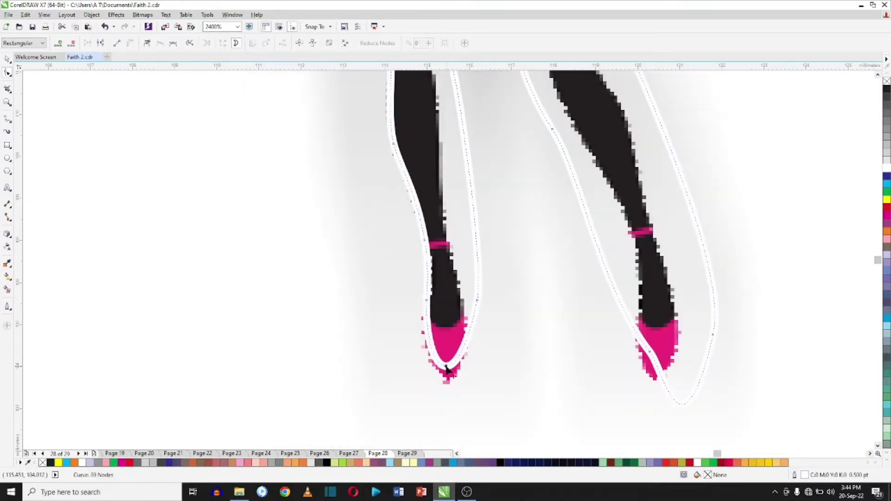
{"action": "mouse_move", "coordinate": [447, 367]}
{"action": "left_mouse_down"}
{"action": "mouse_move", "coordinate": [453, 408]}
{"action": "mouse_move", "coordinate": [458, 228]}
{"action": "mouse_move", "coordinate": [462, 287]}
{"action": "left_mouse_up"}
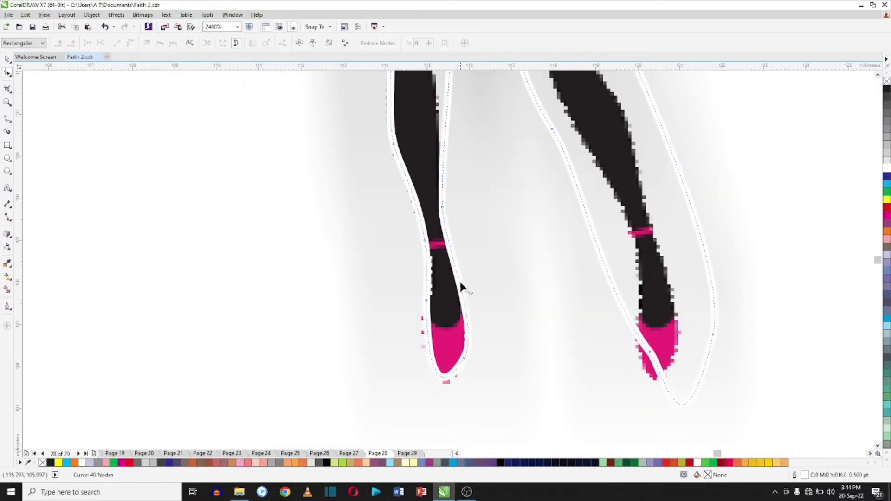
Fit the curve between the legs and along both edges of the right leg down to the right shoe.
{"action": "scroll", "coordinate": [445, 301], "scroll_direction": "up", "scroll_amount": 10}
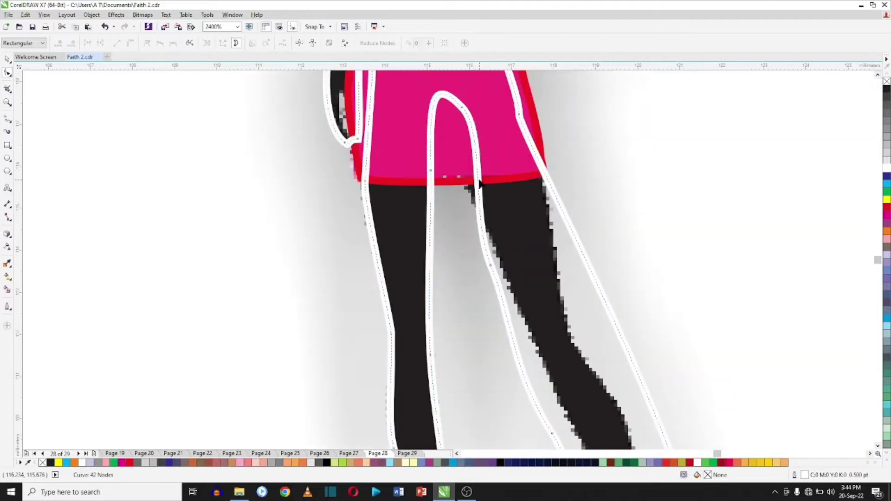
{"action": "left_click_drag", "start_coordinate": [479, 183], "coordinate": [515, 334]}
{"action": "mouse_move", "coordinate": [548, 176]}
{"action": "left_mouse_down"}
{"action": "mouse_move", "coordinate": [557, 195]}
{"action": "mouse_move", "coordinate": [537, 158]}
{"action": "left_mouse_up"}
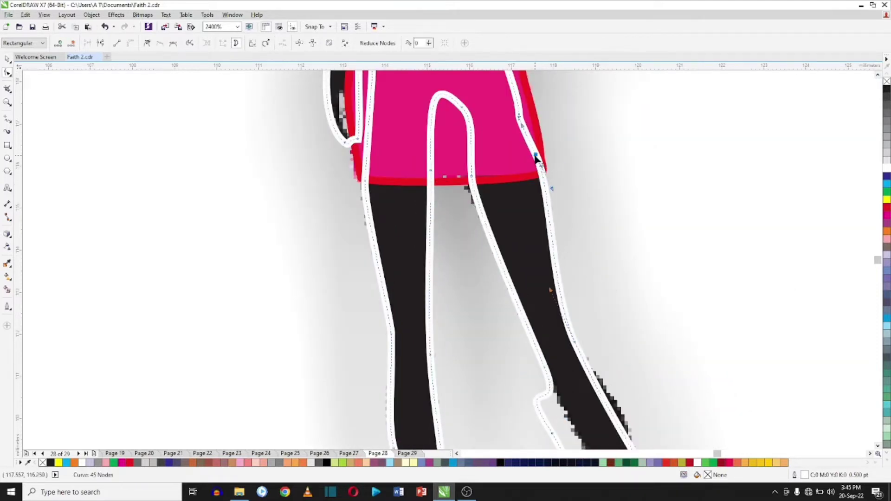
{"action": "scroll", "coordinate": [552, 208], "scroll_direction": "down", "scroll_amount": 10}
{"action": "left_click", "coordinate": [691, 349]}
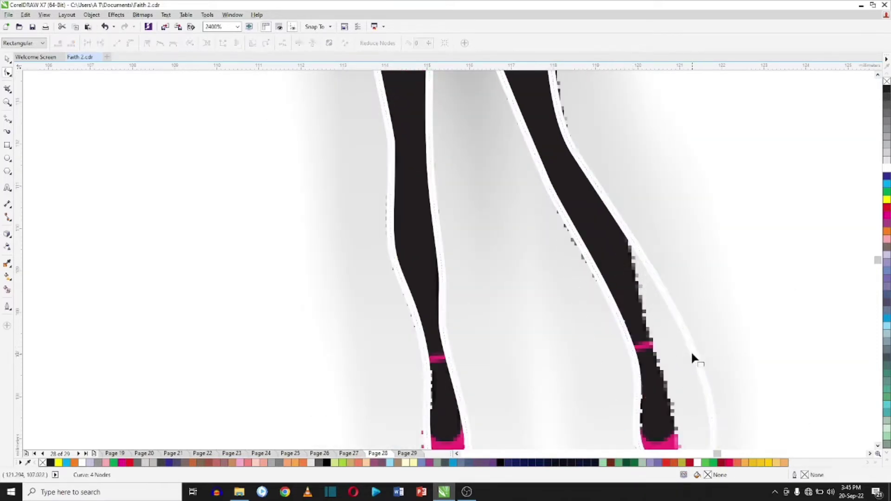
{"action": "left_click_drag", "start_coordinate": [691, 350], "coordinate": [640, 277]}
{"action": "scroll", "coordinate": [640, 276], "scroll_direction": "down", "scroll_amount": 2}
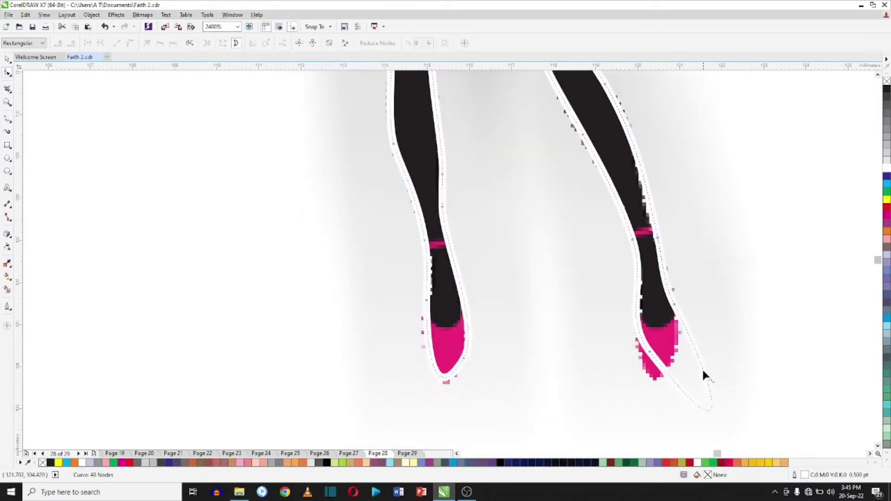
{"action": "mouse_move", "coordinate": [702, 374]}
{"action": "left_mouse_down"}
{"action": "mouse_move", "coordinate": [678, 383]}
{"action": "mouse_move", "coordinate": [590, 238]}
{"action": "mouse_move", "coordinate": [619, 172]}
{"action": "mouse_move", "coordinate": [703, 299]}
{"action": "mouse_move", "coordinate": [664, 344]}
{"action": "left_mouse_up"}
Adjust the curve's nodes to follow the bent right arm and the hand resting on the waist.
{"action": "scroll", "coordinate": [538, 118], "scroll_direction": "down", "scroll_amount": 1}
{"action": "scroll", "coordinate": [538, 118], "scroll_direction": "up", "scroll_amount": 5}
{"action": "scroll", "coordinate": [575, 268], "scroll_direction": "up", "scroll_amount": 1}
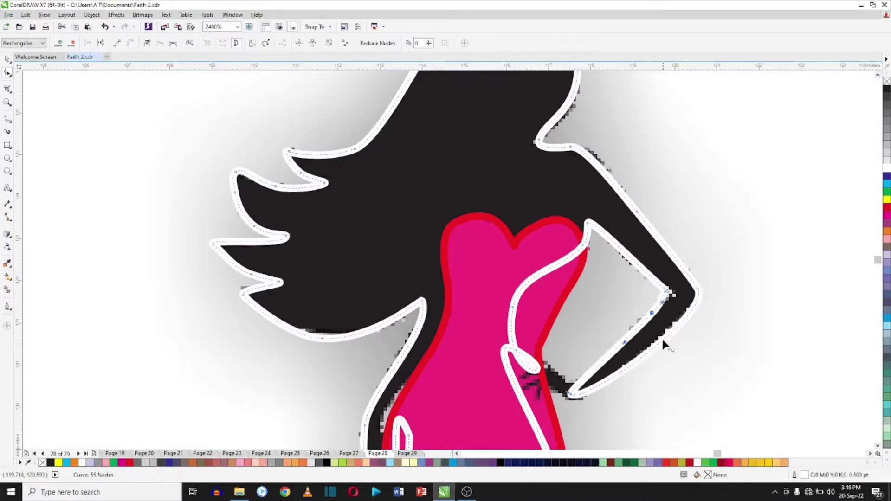
{"action": "scroll", "coordinate": [661, 337], "scroll_direction": "up", "scroll_amount": 1}
{"action": "mouse_move", "coordinate": [548, 413]}
{"action": "left_mouse_down"}
{"action": "mouse_move", "coordinate": [532, 338]}
{"action": "mouse_move", "coordinate": [517, 369]}
{"action": "mouse_move", "coordinate": [533, 406]}
{"action": "left_mouse_up"}
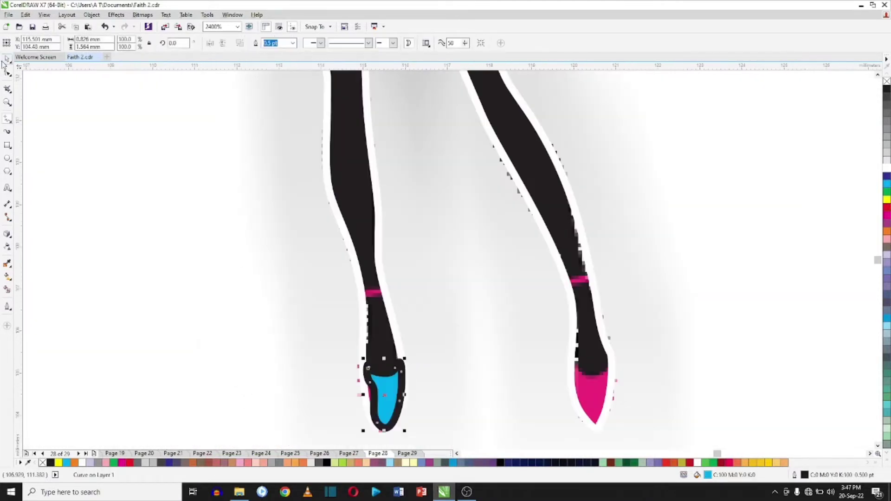
Fill the traced left shoe with magenta, fit its upper edge to the foot, and trace the magenta left ankle strap.
{"action": "left_click", "coordinate": [886, 215]}
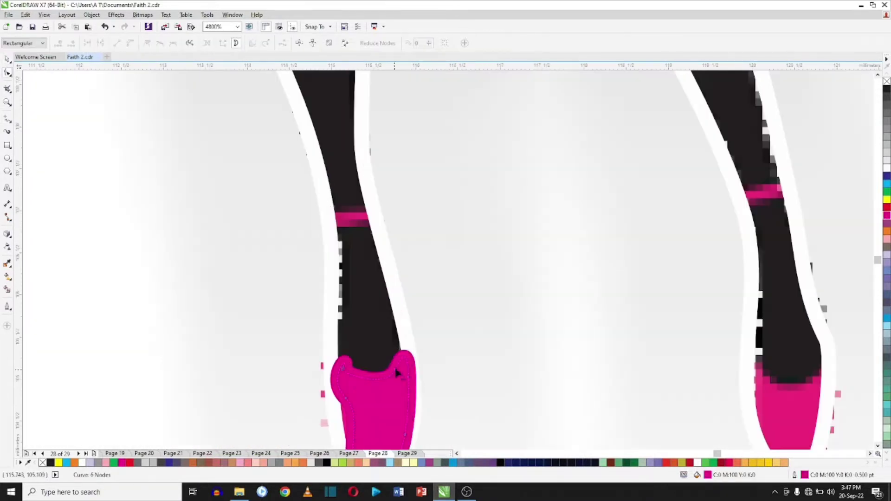
{"action": "left_click_drag", "start_coordinate": [397, 373], "coordinate": [343, 380]}
{"action": "scroll", "coordinate": [344, 353], "scroll_direction": "down", "scroll_amount": 1}
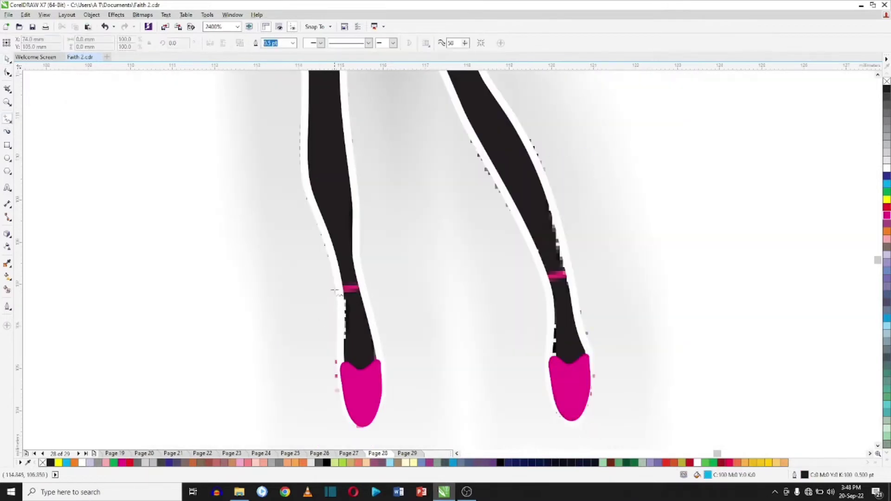
{"action": "left_click", "coordinate": [349, 289]}
{"action": "scroll", "coordinate": [348, 289], "scroll_direction": "up", "scroll_amount": 5}
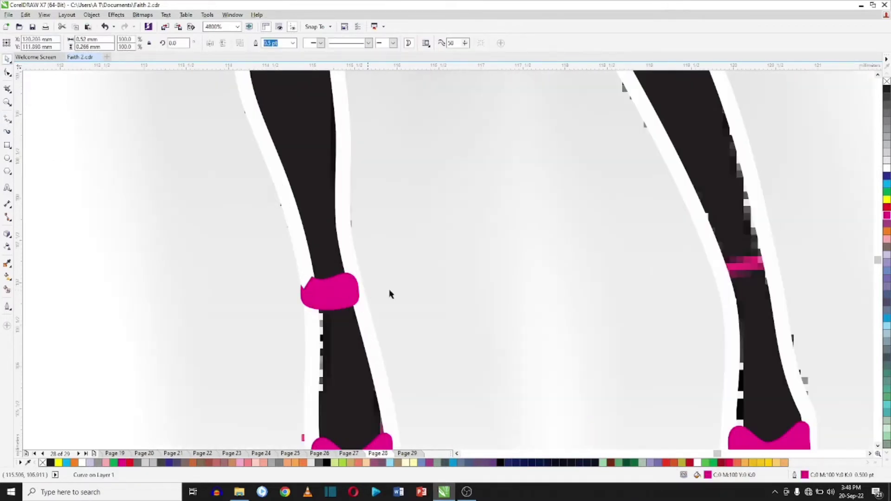
Select the dress shape of the traced figure and colour it magenta (C0 M100 Y0 K0).
{"action": "scroll", "coordinate": [390, 294], "scroll_direction": "down", "scroll_amount": 6}
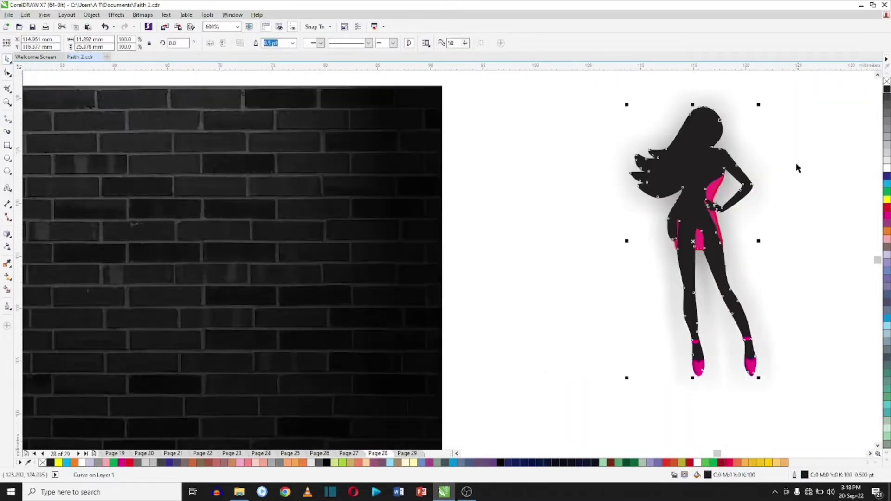
{"action": "key", "text": "Tab"}
{"action": "key", "text": "Tab"}
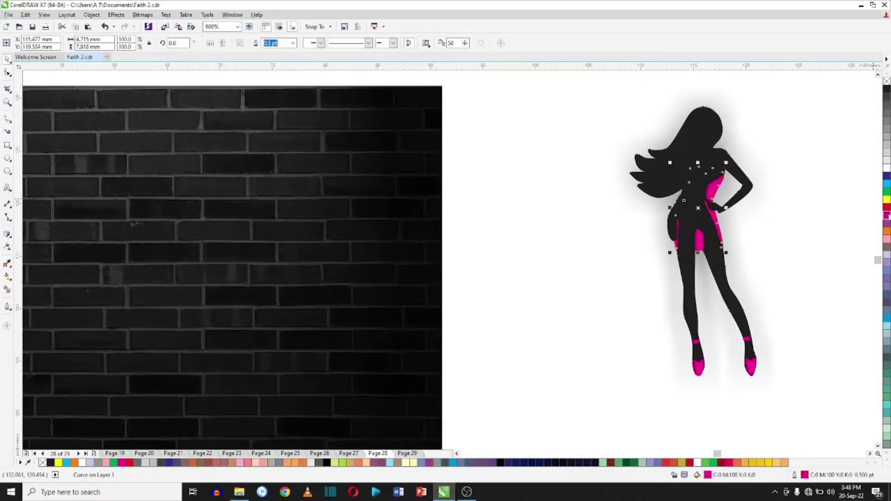
{"action": "left_click", "coordinate": [886, 216]}
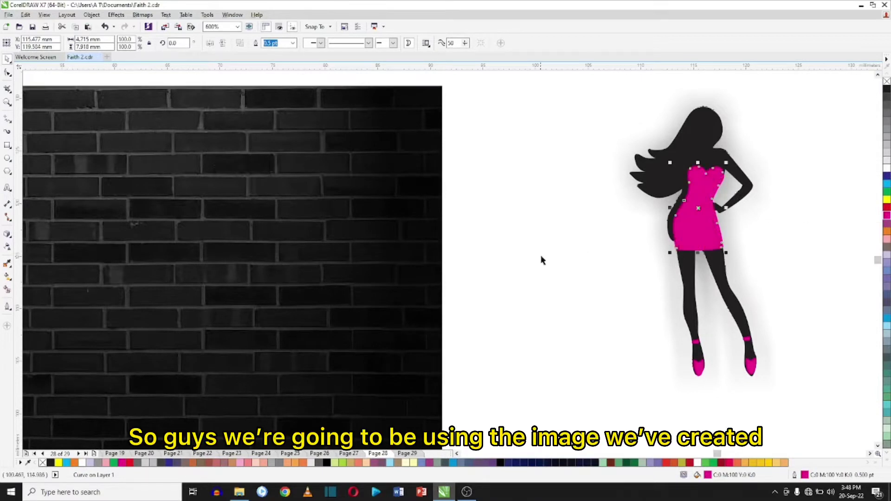
Move the original woman bitmap out from behind the traced figure, beside the brick wall.
{"action": "left_click", "coordinate": [698, 140], "text": "shift"}
{"action": "left_click", "coordinate": [690, 367]}
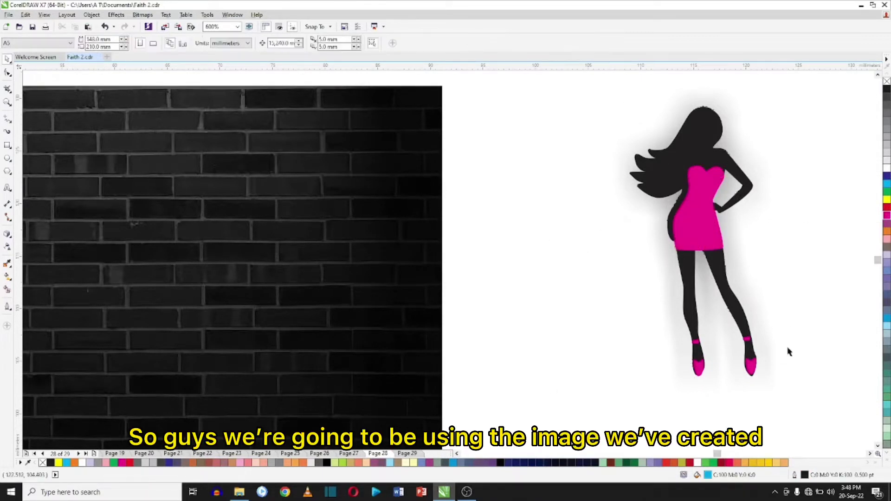
{"action": "left_click_drag", "start_coordinate": [730, 262], "coordinate": [475, 286]}
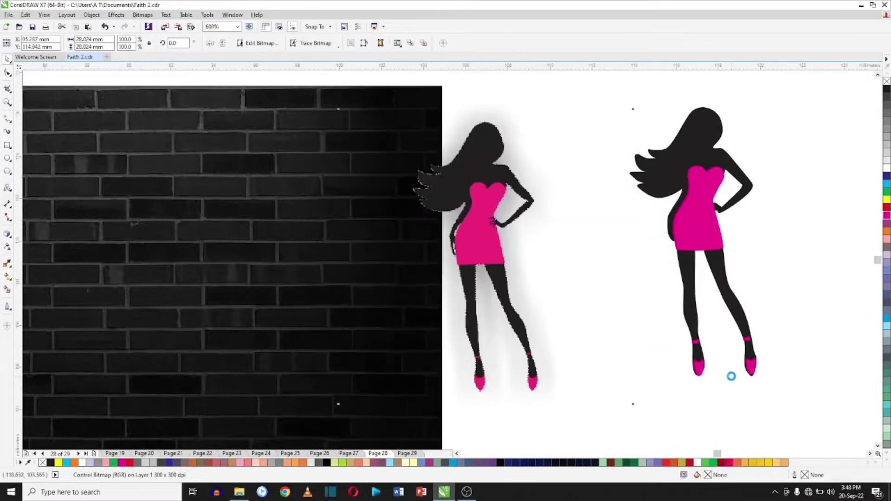
Refine the nodes of the magenta left shoe so it covers the tip and sides of the foot.
{"action": "scroll", "coordinate": [729, 374], "scroll_direction": "up", "scroll_amount": 6}
{"action": "key", "text": "F10"}
{"action": "left_click_drag", "start_coordinate": [593, 387], "coordinate": [582, 393]}
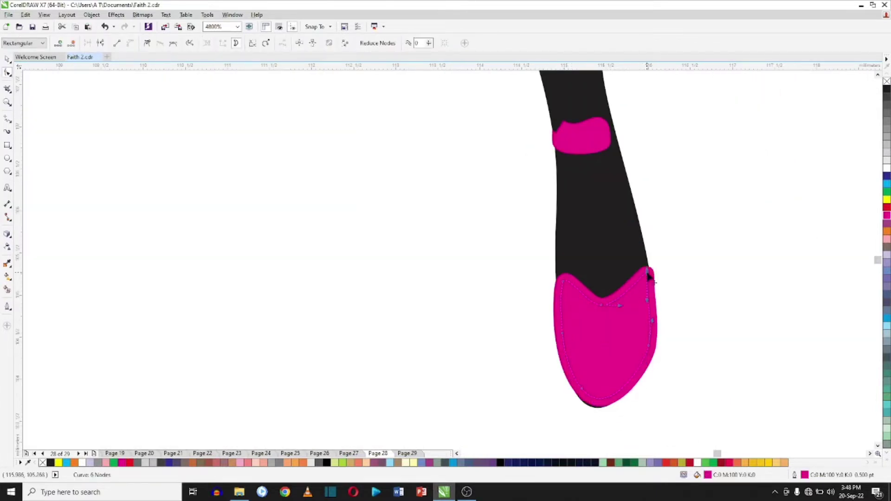
{"action": "scroll", "coordinate": [603, 348], "scroll_direction": "down", "scroll_amount": 3}
{"action": "scroll", "coordinate": [710, 251], "scroll_direction": "up", "scroll_amount": 3}
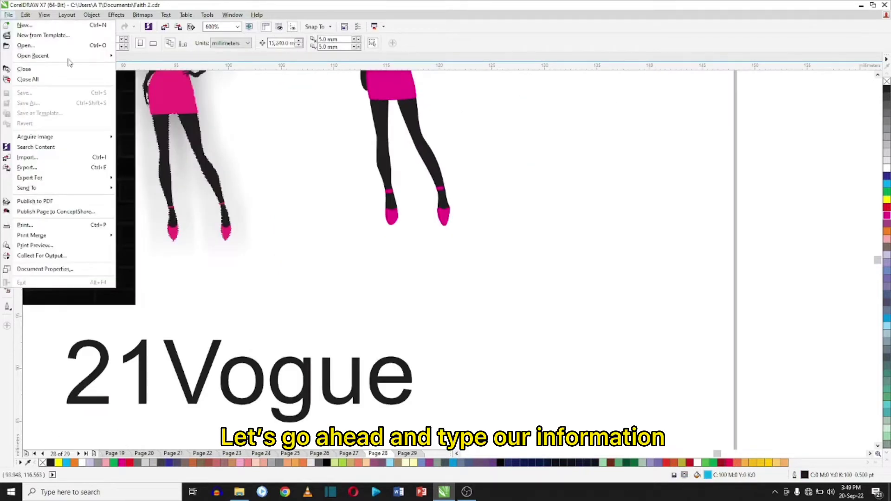
Add the contact phone number as 24 pt Arial artistic text below the 21Vogue business name.
{"action": "left_click", "coordinate": [389, 249]}
{"action": "scroll", "coordinate": [377, 241], "scroll_direction": "down", "scroll_amount": 2}
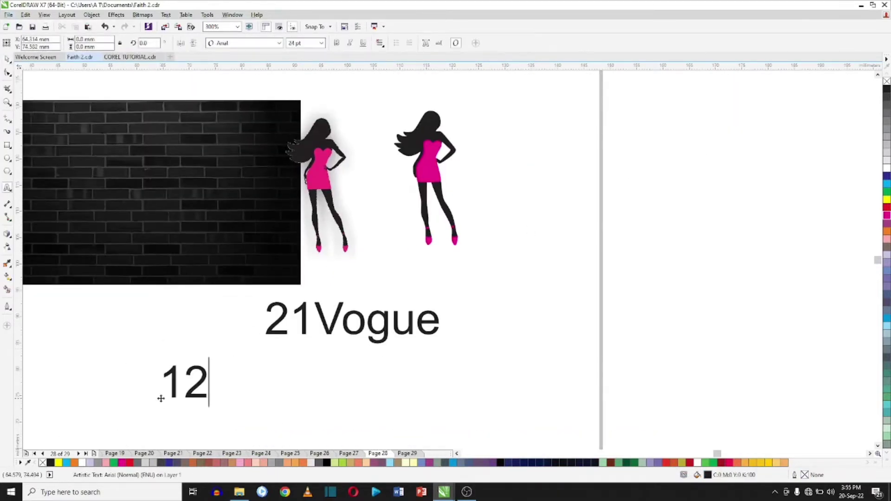
{"action": "type", "text": "3 456 789"}
{"action": "key", "text": "Escape"}
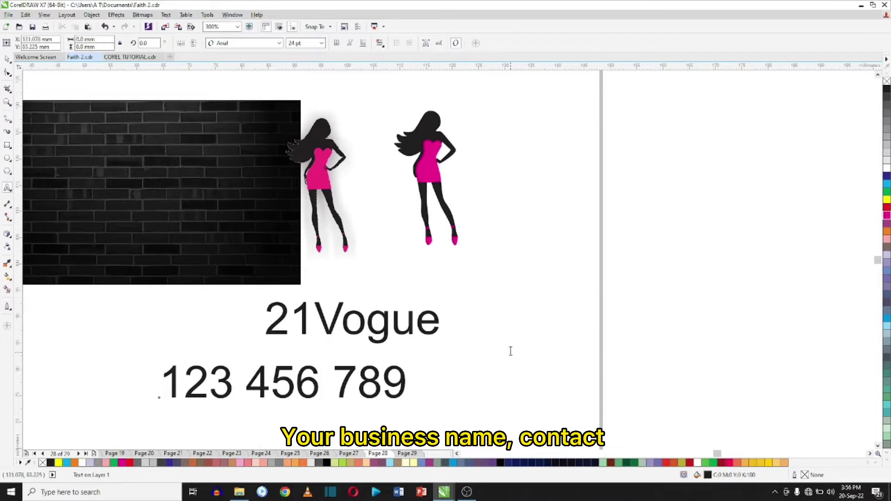
{"action": "left_click", "coordinate": [252, 424]}
{"action": "type", "text": "@21Vogue!"}
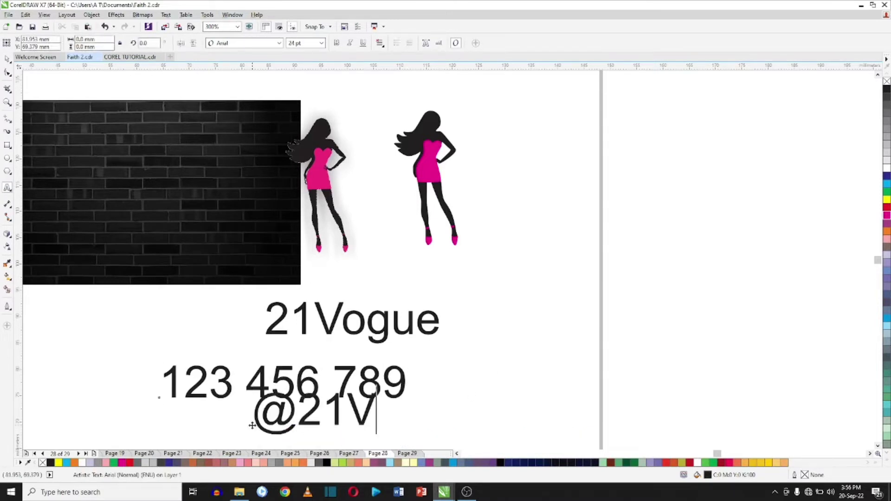
{"action": "left_click", "coordinate": [7, 59]}
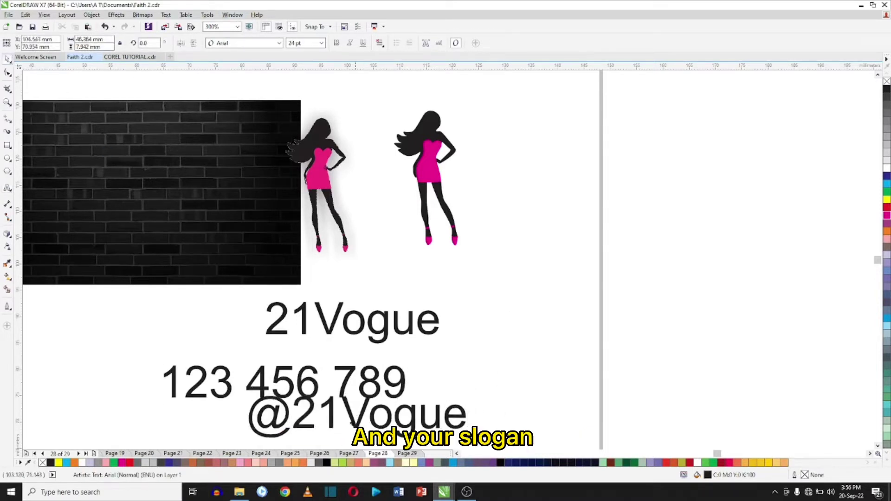
{"action": "left_click_drag", "start_coordinate": [371, 413], "coordinate": [289, 413]}
{"action": "double_click", "coordinate": [450, 330]}
Add the slogan "You are Pure Perfection" as 24 pt Arial artistic text and move it below the handle.
{"action": "left_click", "coordinate": [542, 371]}
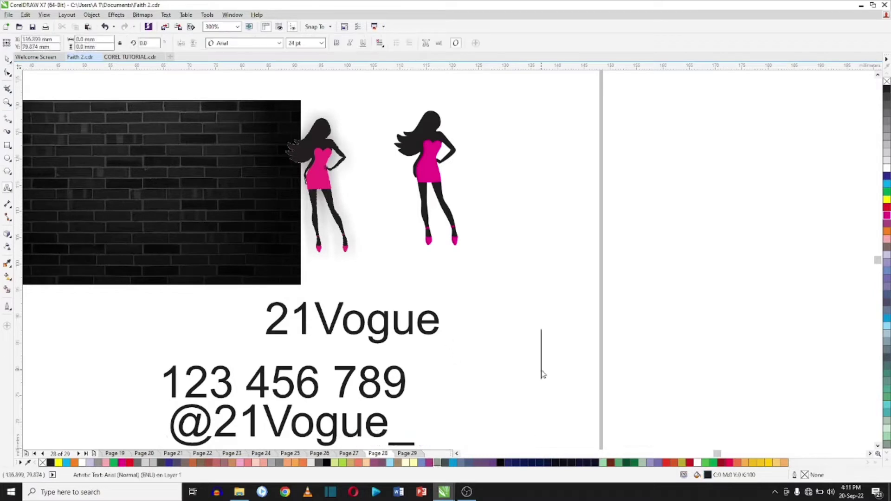
{"action": "type", "text": "You are Pure Perfe"}
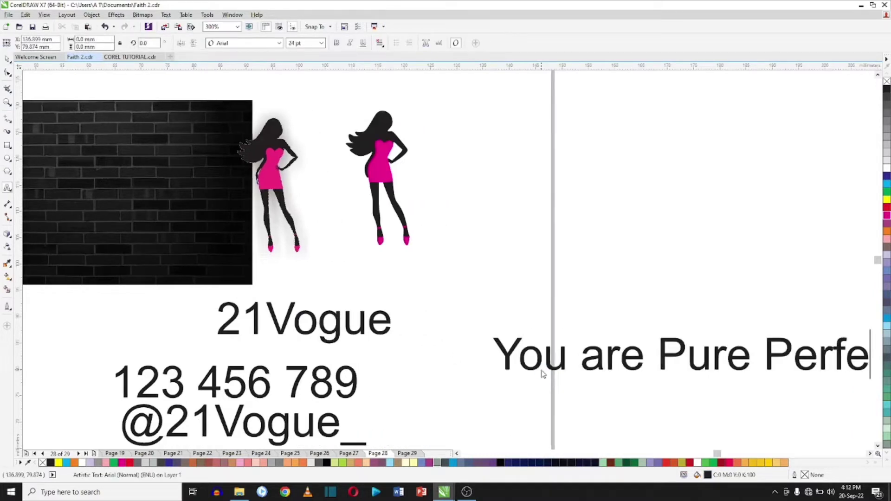
{"action": "type", "text": "ction"}
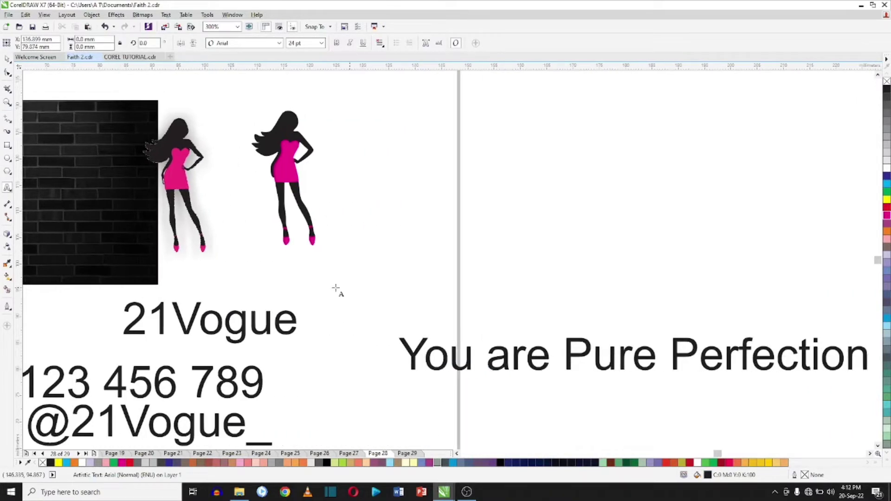
{"action": "scroll", "coordinate": [336, 290], "scroll_direction": "down", "scroll_amount": 2}
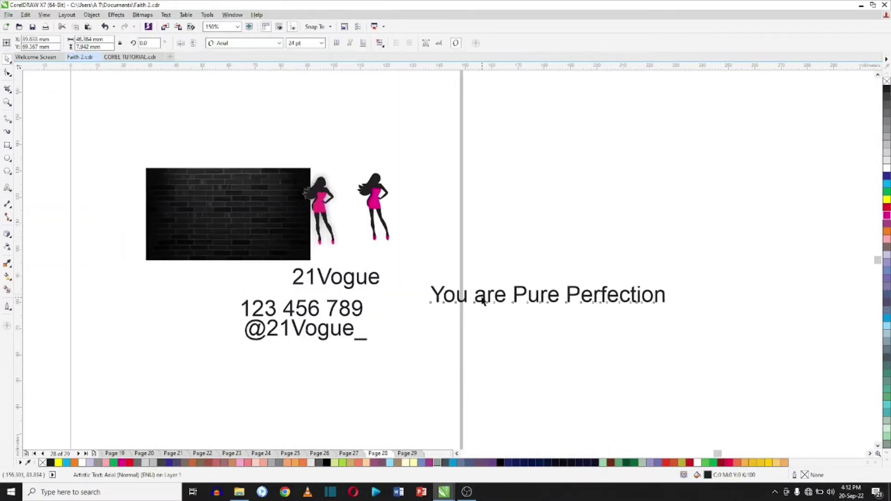
{"action": "left_click_drag", "start_coordinate": [482, 301], "coordinate": [257, 354]}
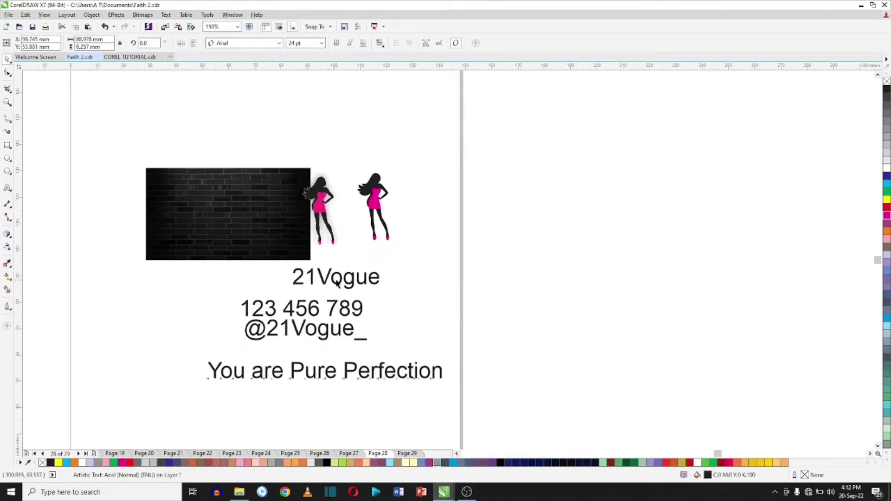
Enlarge the 21Vogue business name to about 35 pt, move it onto the brick wall and colour it white.
{"action": "left_click", "coordinate": [337, 282]}
{"action": "left_click_drag", "start_coordinate": [337, 282], "coordinate": [459, 268]}
{"action": "left_click_drag", "start_coordinate": [505, 245], "coordinate": [544, 228]}
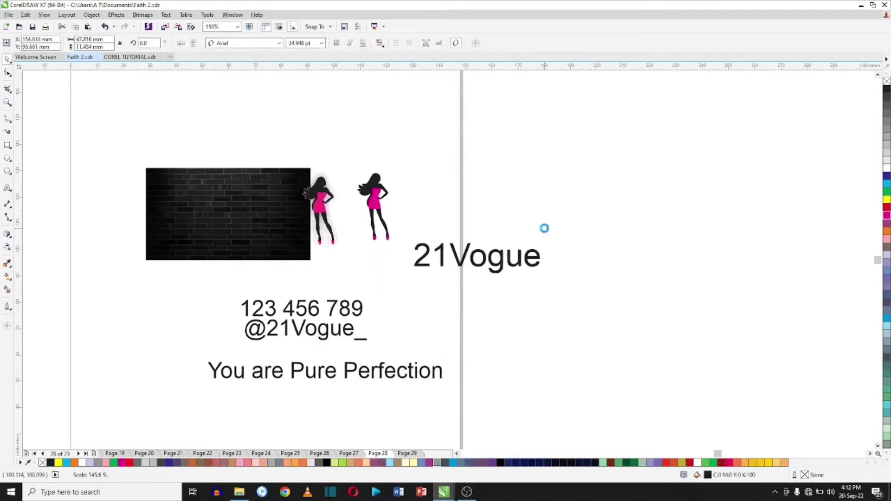
{"action": "left_click_drag", "start_coordinate": [477, 259], "coordinate": [289, 221]}
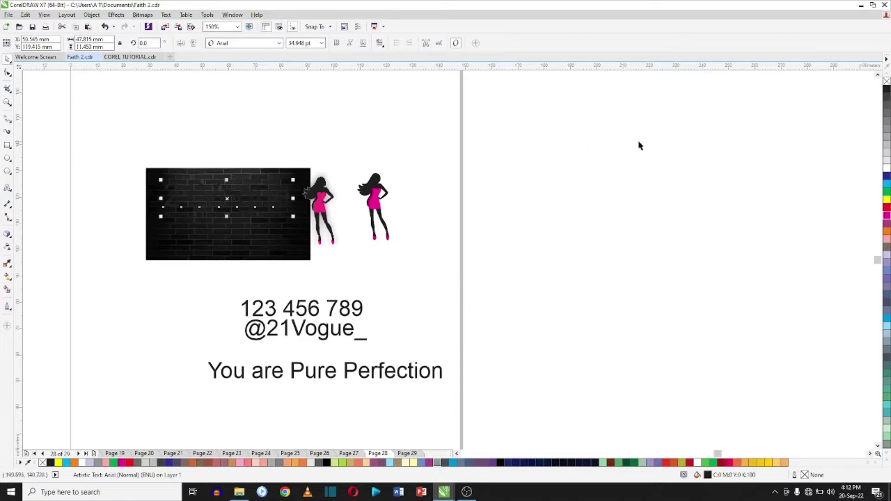
{"action": "left_click", "coordinate": [886, 167]}
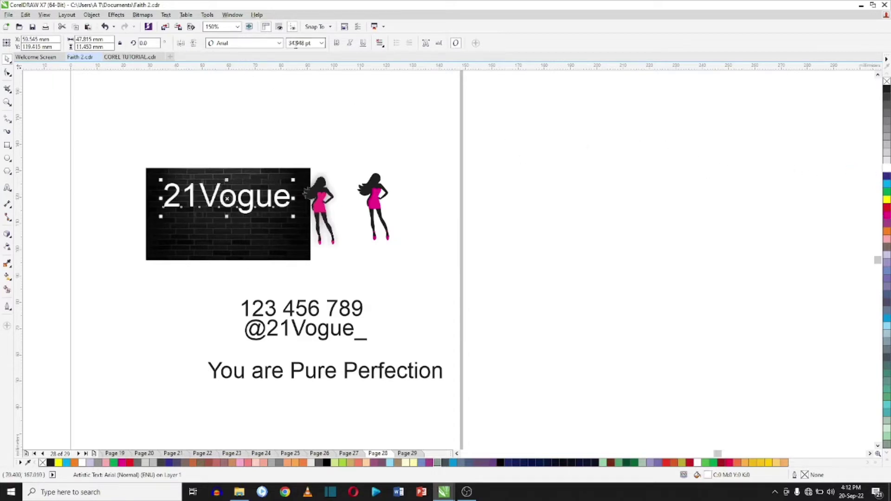
Set the 21Vogue name's font to Franklin Gothic Heavy, scale it down and centre it on the brick wall.
{"action": "left_click", "coordinate": [279, 43]}
{"action": "left_click", "coordinate": [251, 65]}
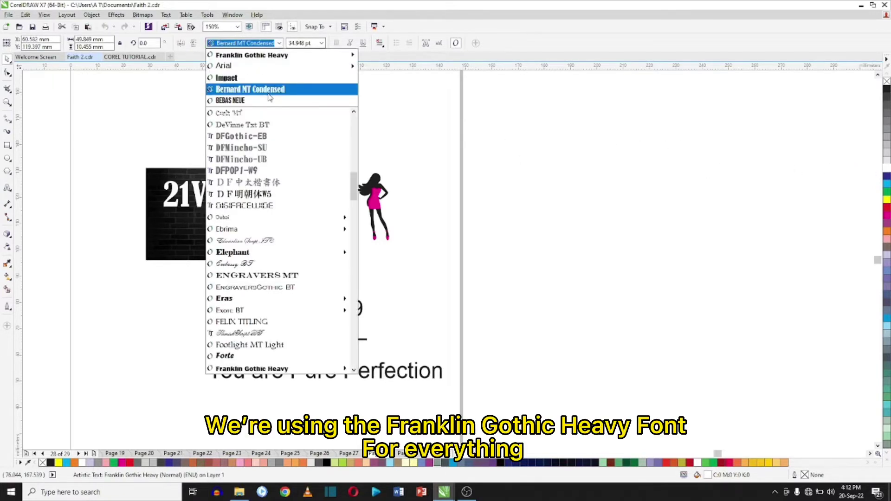
{"action": "left_click", "coordinate": [271, 58]}
{"action": "left_click_drag", "start_coordinate": [297, 213], "coordinate": [226, 207]}
Place the slogan under the business name on the brick wall in white Franklin Gothic Heavy, scaled down to fit the wall.
{"action": "left_click", "coordinate": [302, 309]}
{"action": "left_click_drag", "start_coordinate": [291, 376], "coordinate": [251, 231]}
{"action": "left_click", "coordinate": [886, 169]}
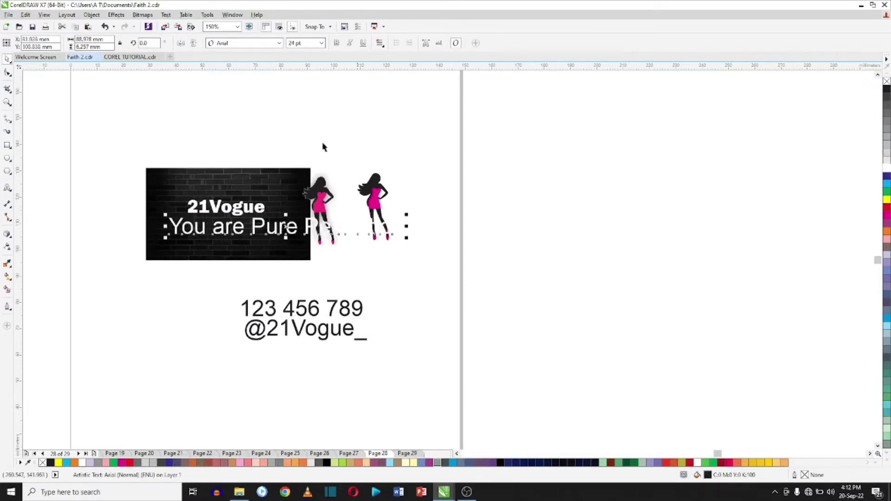
{"action": "left_click", "coordinate": [277, 43]}
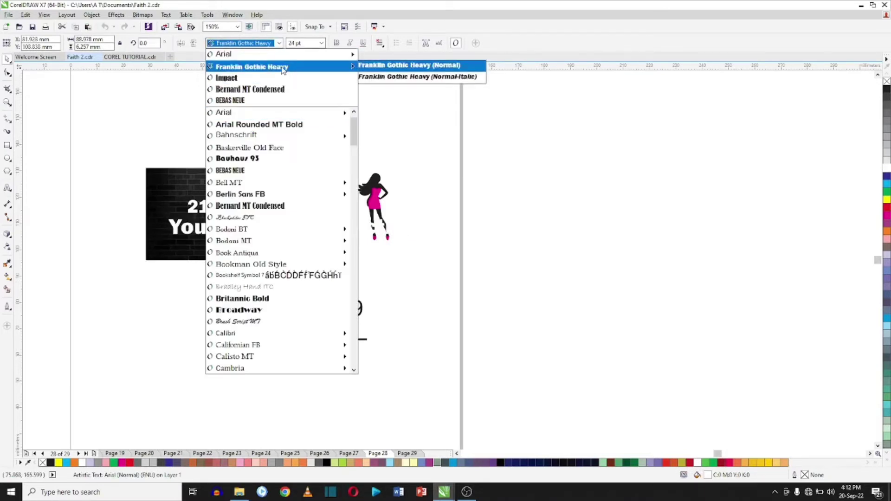
{"action": "left_click", "coordinate": [282, 68]}
{"action": "left_click_drag", "start_coordinate": [422, 239], "coordinate": [292, 229]}
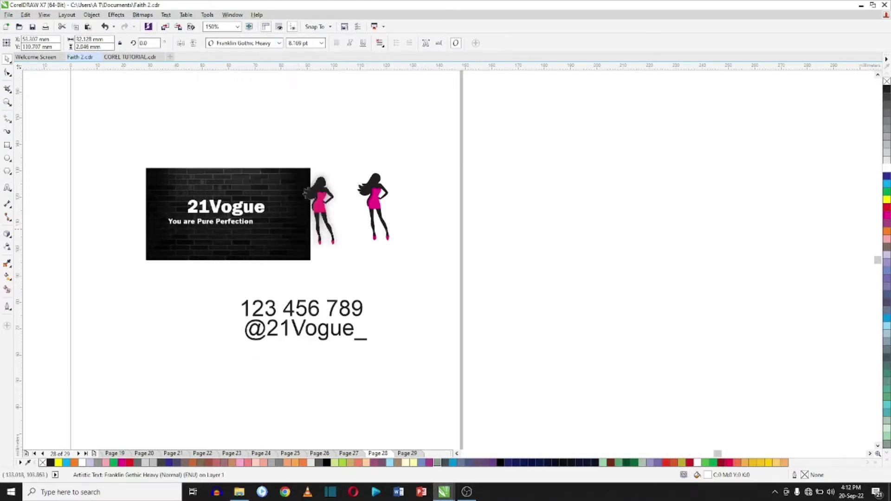
Shrink the phone number and handle to about 13 pt, place them under the slogan, and format them in white Franklin Gothic Heavy.
{"action": "left_click_drag", "start_coordinate": [165, 280], "coordinate": [405, 399]}
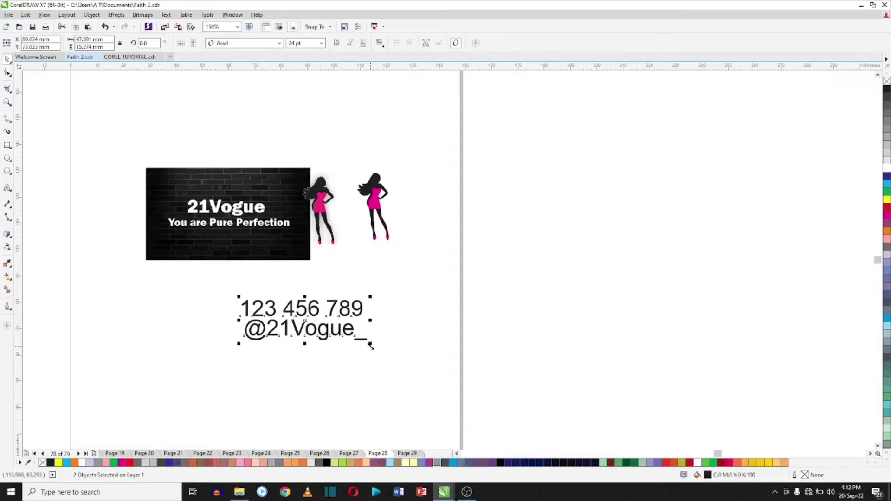
{"action": "left_click_drag", "start_coordinate": [369, 345], "coordinate": [234, 245]}
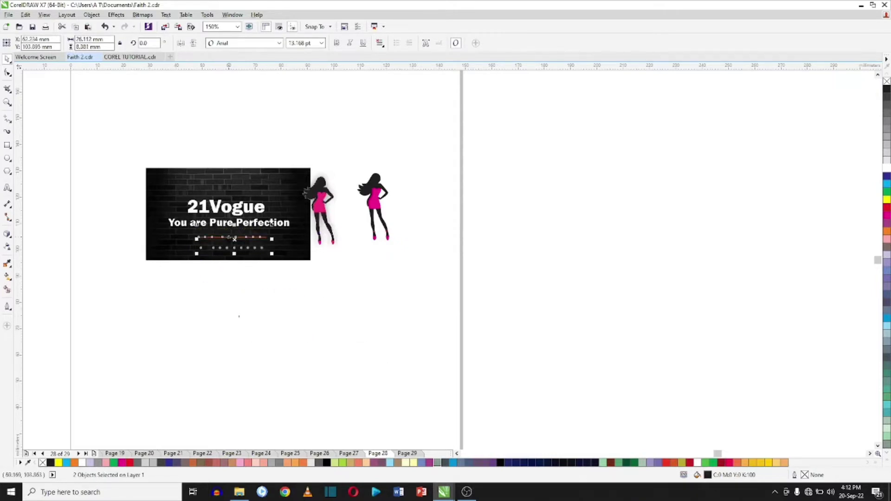
{"action": "scroll", "coordinate": [224, 238], "scroll_direction": "up", "scroll_amount": 4}
{"action": "left_click", "coordinate": [277, 43]}
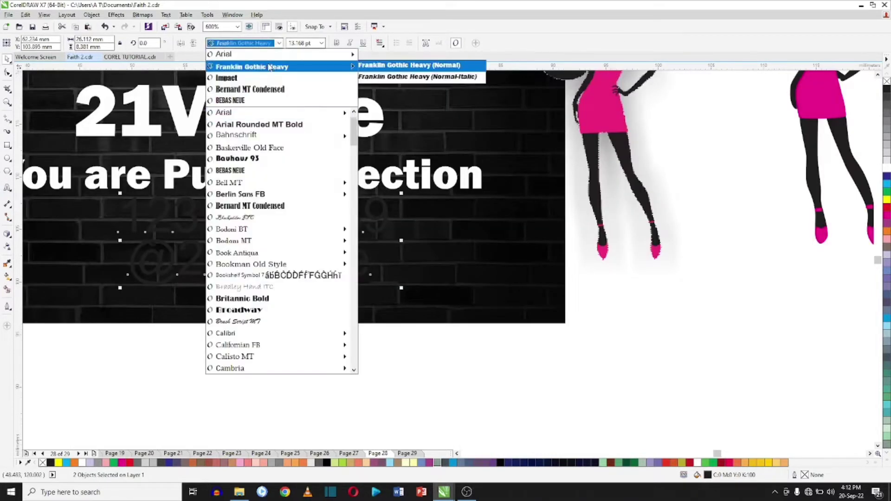
{"action": "left_click", "coordinate": [409, 80]}
{"action": "left_click", "coordinate": [886, 168]}
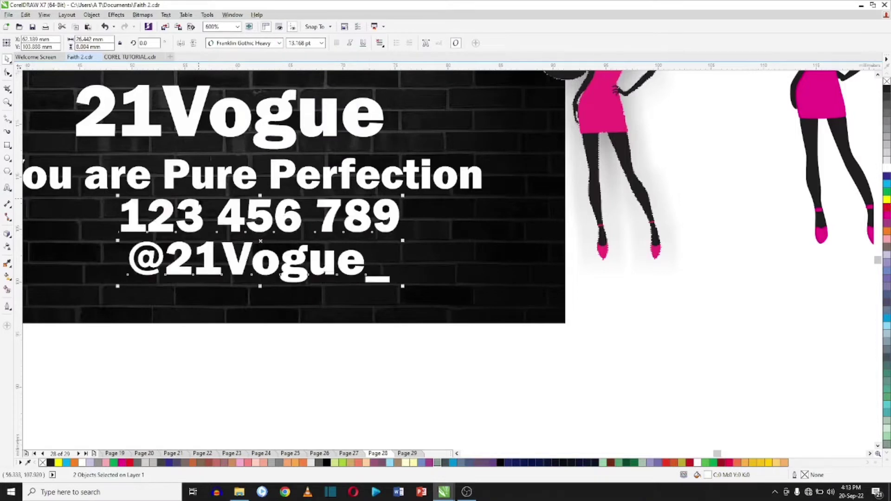
Scale the 21Vogue name to about 17.3 pt and the slogan to about 9.6 pt, centring the slogan right below the name.
{"action": "scroll", "coordinate": [201, 196], "scroll_direction": "down", "scroll_amount": 2}
{"action": "left_click_drag", "start_coordinate": [195, 155], "coordinate": [237, 148]}
{"action": "key", "text": "ctrl+z"}
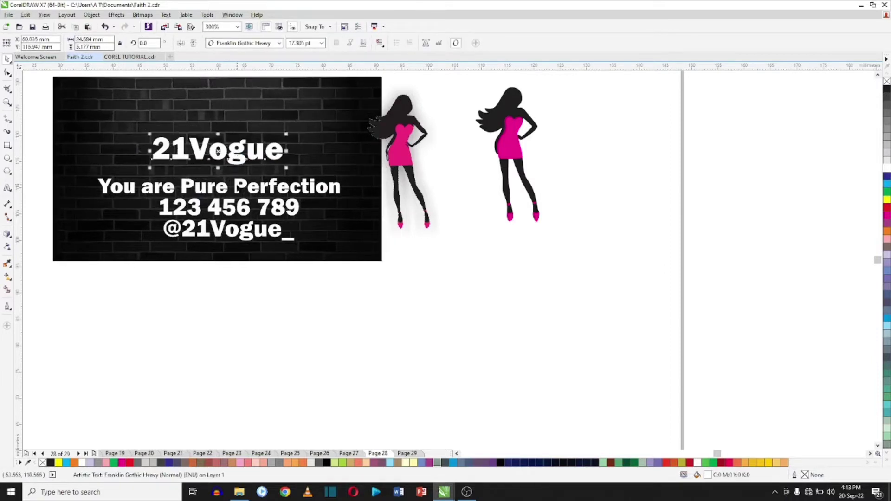
{"action": "left_click_drag", "start_coordinate": [343, 196], "coordinate": [300, 193]}
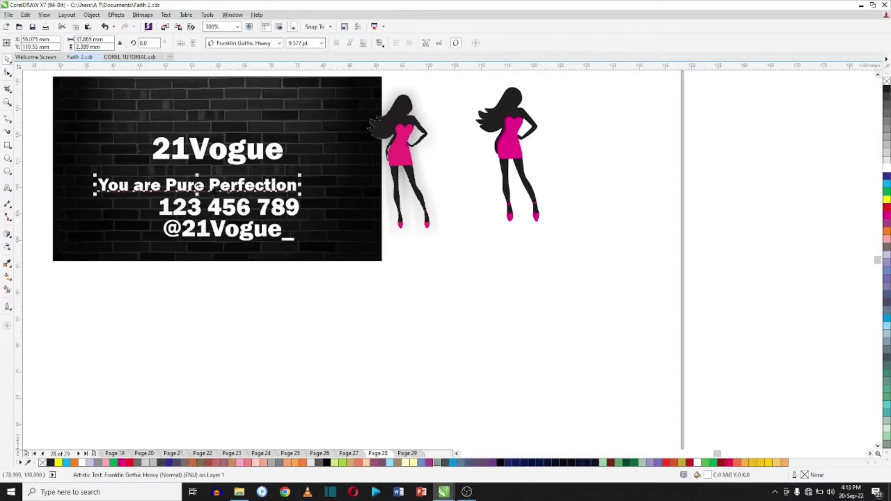
{"action": "left_click_drag", "start_coordinate": [198, 185], "coordinate": [217, 174]}
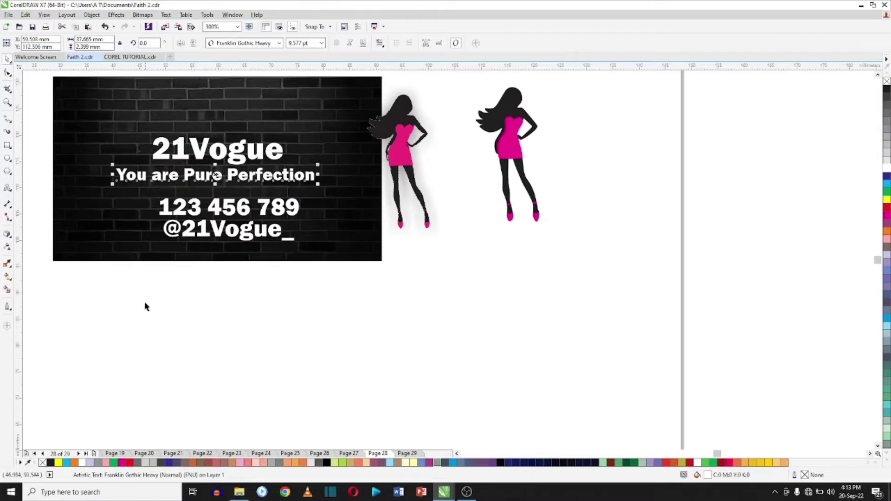
Draw a rectangle about 40.7 × 4 mm over the slogan, fill and outline it orange (C0 M60 Y100 K0), and place it behind the slogan.
{"action": "left_click", "coordinate": [146, 305]}
{"action": "left_click", "coordinate": [8, 145]}
{"action": "left_click_drag", "start_coordinate": [107, 164], "coordinate": [322, 187]}
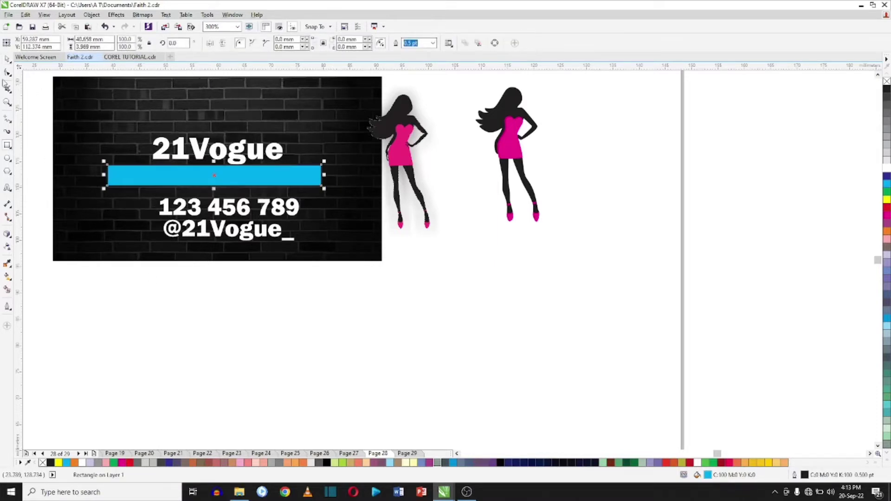
{"action": "left_click", "coordinate": [887, 231]}
{"action": "right_click", "coordinate": [887, 231]}
{"action": "key", "text": "shift+Page_Down"}
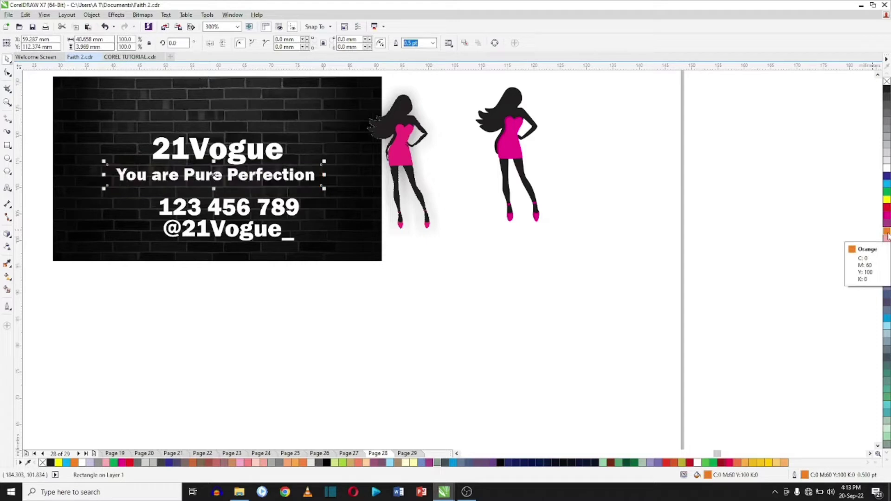
{"action": "key", "text": "ctrl+Page_Up"}
Colour the slogan black, reduce the orange bar's height to about 3.4 mm and centre the bar on the slogan.
{"action": "left_click", "coordinate": [302, 176]}
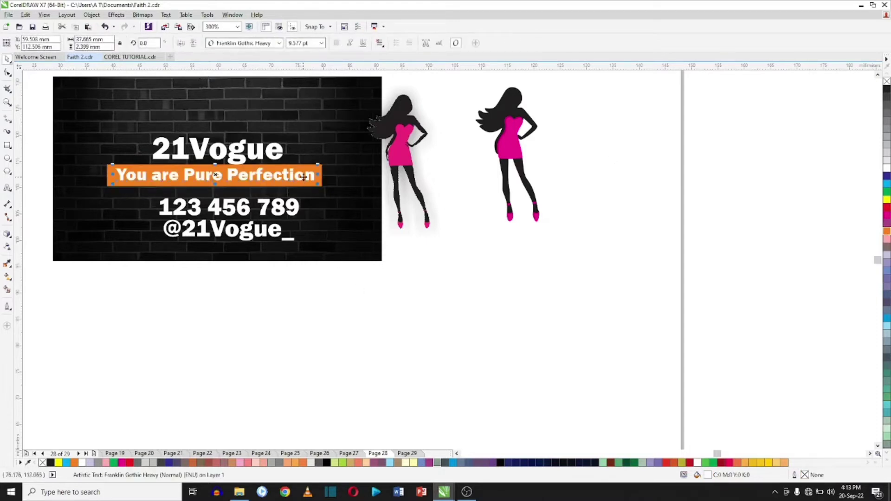
{"action": "left_click", "coordinate": [692, 197]}
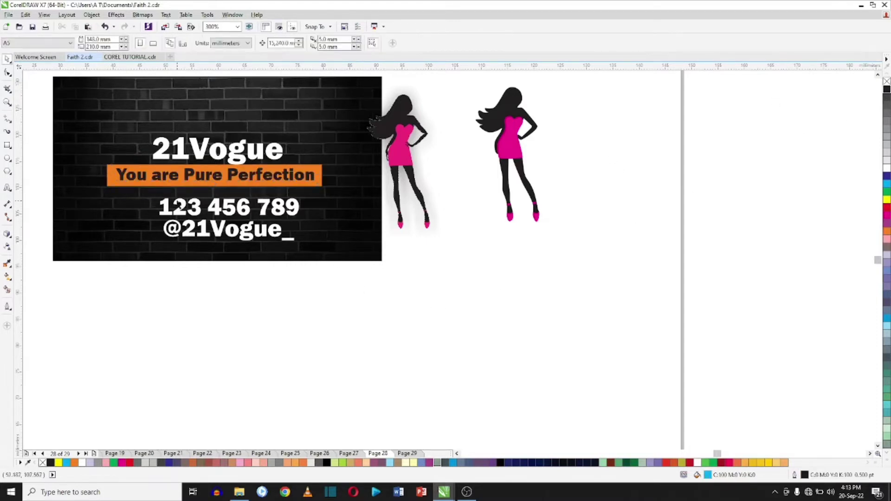
{"action": "scroll", "coordinate": [241, 166], "scroll_direction": "up", "scroll_amount": 2}
{"action": "left_click", "coordinate": [231, 162]}
{"action": "left_click_drag", "start_coordinate": [228, 156], "coordinate": [229, 161]}
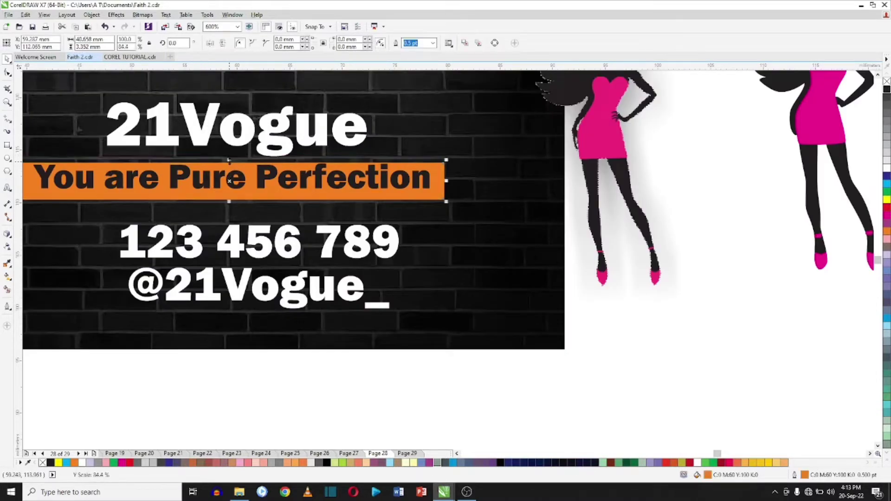
{"action": "left_click_drag", "start_coordinate": [219, 193], "coordinate": [215, 192]}
{"action": "scroll", "coordinate": [219, 193], "scroll_direction": "up", "scroll_amount": 1}
{"action": "scroll", "coordinate": [215, 192], "scroll_direction": "down", "scroll_amount": 1}
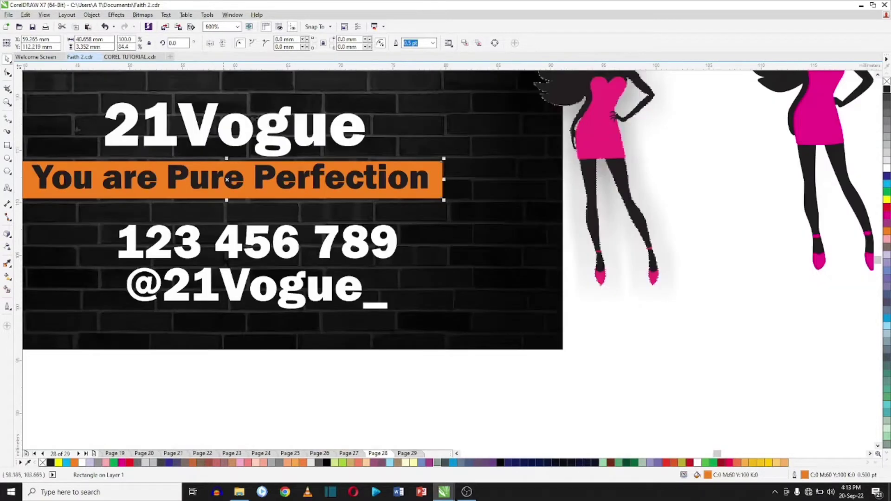
Scale down the phone number and handle together and centre them just below the orange slogan bar.
{"action": "left_click_drag", "start_coordinate": [79, 411], "coordinate": [296, 253]}
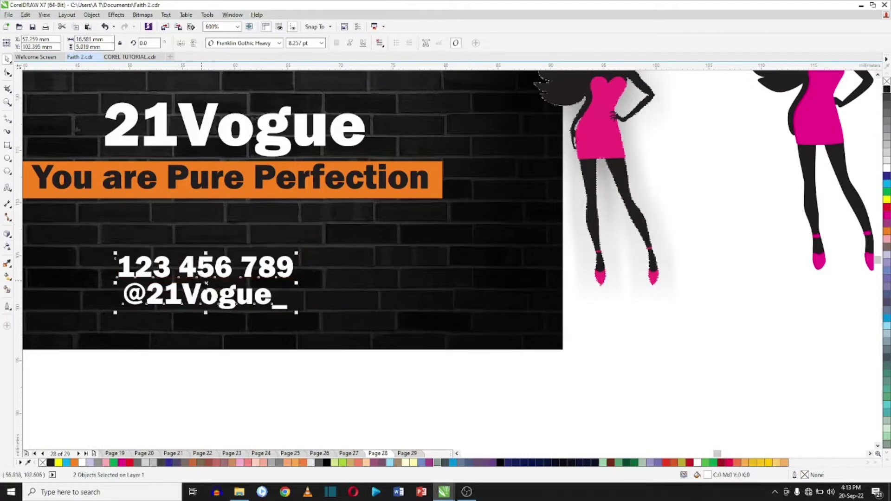
{"action": "left_click_drag", "start_coordinate": [206, 282], "coordinate": [227, 242]}
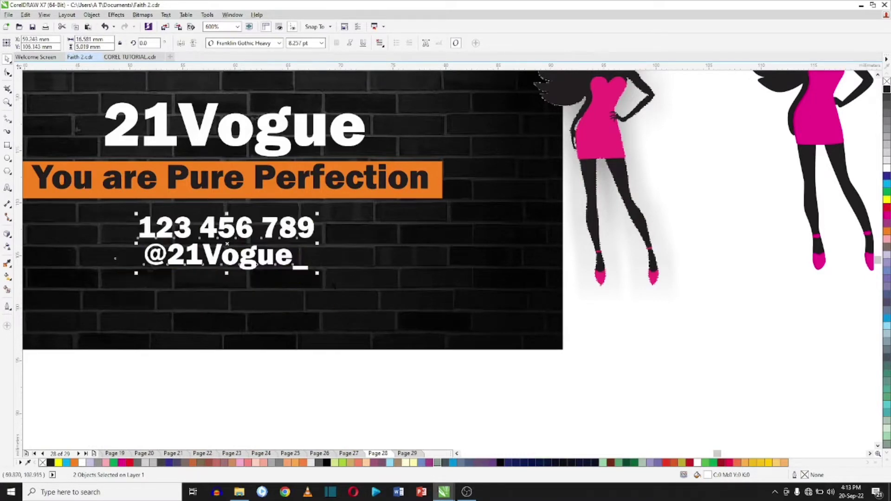
{"action": "left_click_drag", "start_coordinate": [316, 268], "coordinate": [357, 285]}
{"action": "left_click_drag", "start_coordinate": [232, 260], "coordinate": [223, 255]}
{"action": "left_click", "coordinate": [379, 441]}
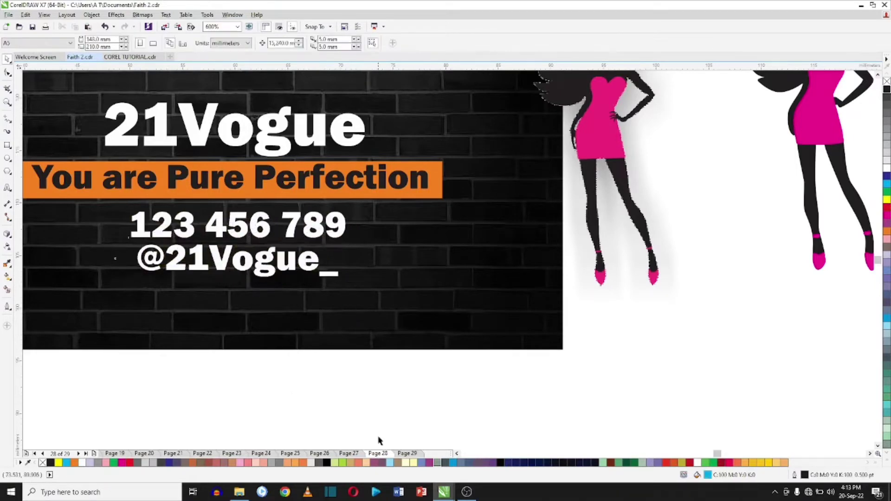
Copy the Instagram-Icon image from the Pictures\FAB folder in File Explorer and paste it into the CorelDRAW drawing.
{"action": "left_click", "coordinate": [240, 493]}
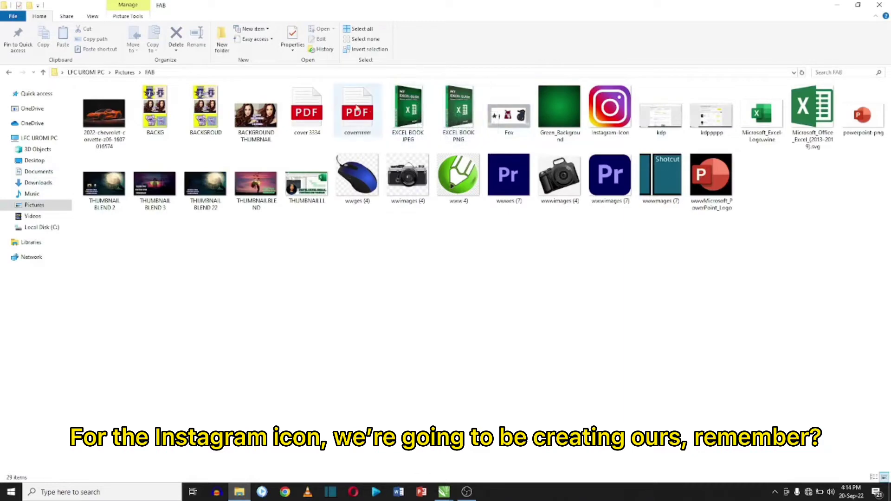
{"action": "left_click", "coordinate": [609, 132]}
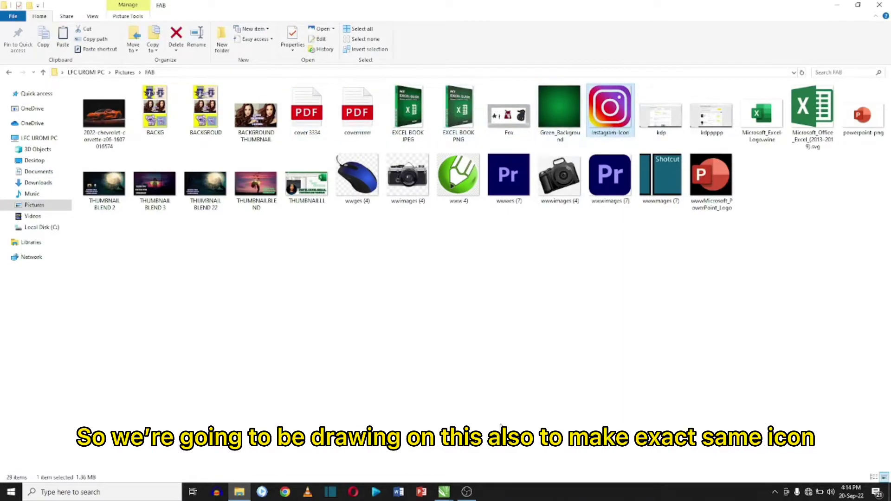
{"action": "left_click", "coordinate": [446, 491]}
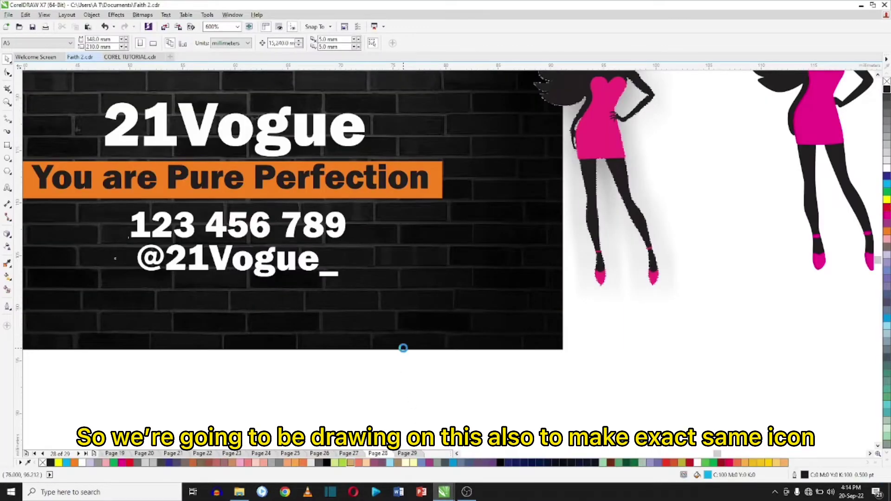
{"action": "scroll", "coordinate": [479, 285], "scroll_direction": "down", "scroll_amount": 5}
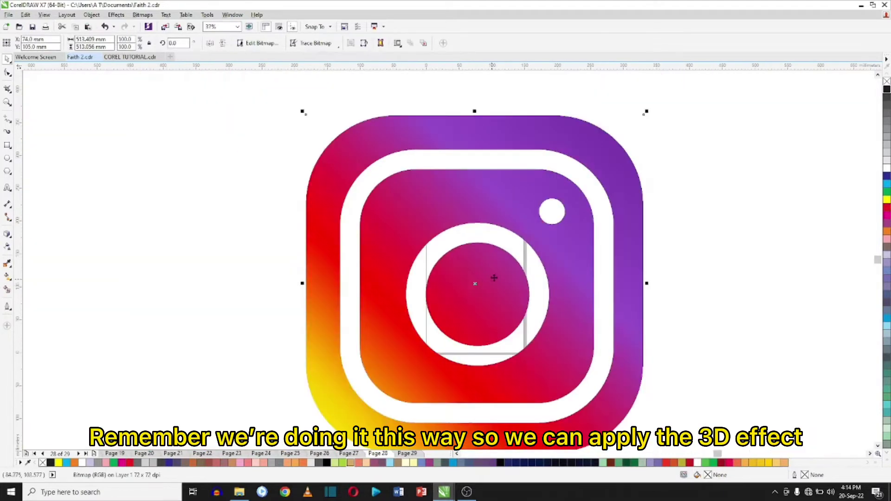
Scale the Instagram icon bitmap down to about 20.6 % (106 mm wide) and position it near the brick wall.
{"action": "left_click_drag", "start_coordinate": [646, 113], "coordinate": [375, 382]}
{"action": "left_click_drag", "start_coordinate": [344, 423], "coordinate": [455, 296]}
{"action": "scroll", "coordinate": [457, 294], "scroll_direction": "up", "scroll_amount": 4}
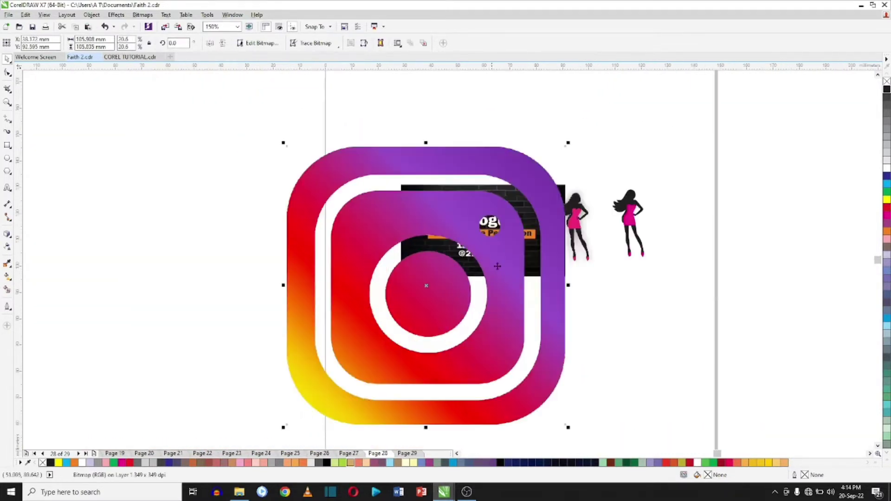
Scale the Instagram icon bitmap down to about 49.8 mm wide and place it just left of the brick wall.
{"action": "left_click_drag", "start_coordinate": [569, 143], "coordinate": [418, 288]}
{"action": "left_click_drag", "start_coordinate": [354, 338], "coordinate": [333, 211]}
{"action": "scroll", "coordinate": [333, 211], "scroll_direction": "up", "scroll_amount": 2}
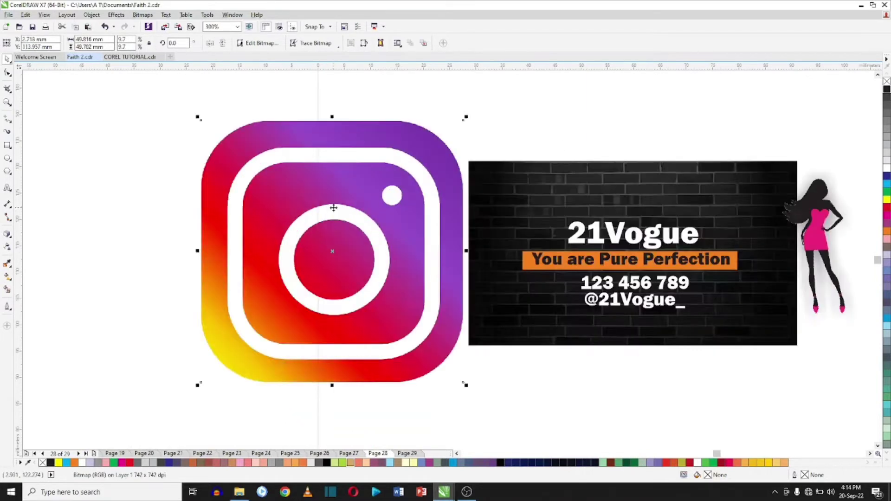
Trace the Instagram icon's outer edge with a rectangle about 49.4 by 49.8 mm and round its corners to about 12.4 mm.
{"action": "left_click", "coordinate": [496, 393]}
{"action": "key", "text": "F5"}
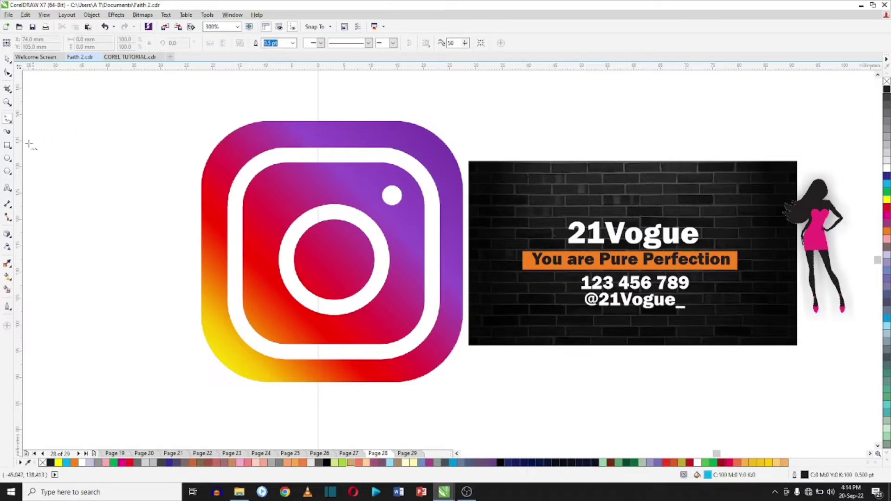
{"action": "left_click", "coordinate": [7, 145]}
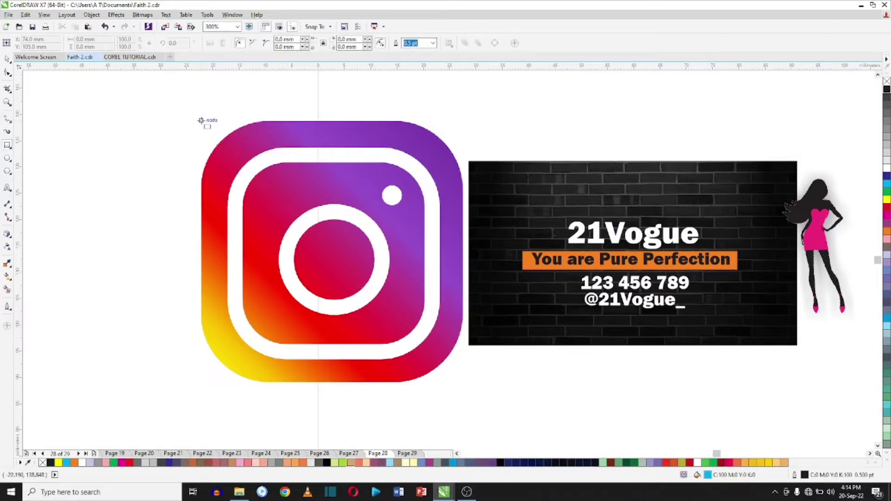
{"action": "mouse_move", "coordinate": [201, 120]}
{"action": "left_mouse_down"}
{"action": "mouse_move", "coordinate": [428, 327]}
{"action": "mouse_move", "coordinate": [463, 382]}
{"action": "left_mouse_up"}
{"action": "key", "text": "F10"}
{"action": "left_click_drag", "start_coordinate": [463, 121], "coordinate": [392, 160]}
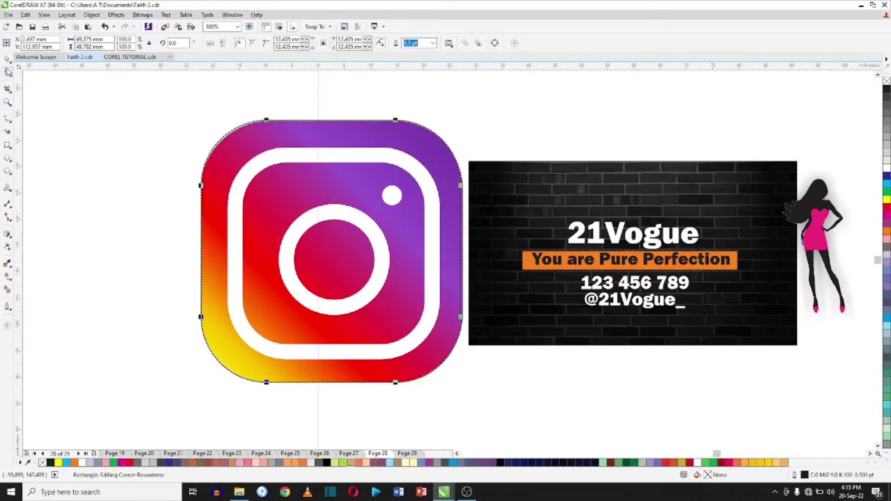
{"action": "left_click", "coordinate": [7, 59]}
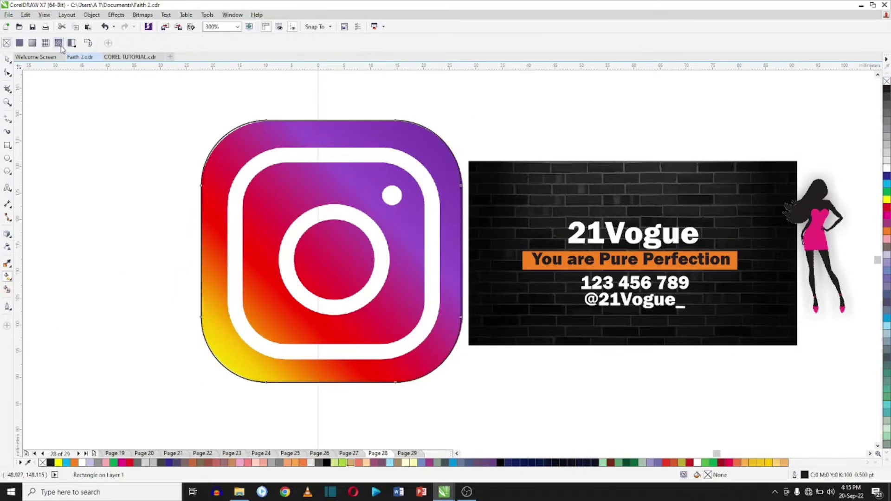
Apply a fountain fill to the rounded square and move it partly clear of the reference icon.
{"action": "left_click", "coordinate": [32, 43]}
{"action": "right_click", "coordinate": [33, 45]}
{"action": "mouse_move", "coordinate": [65, 50]}
{"action": "left_click_drag", "start_coordinate": [307, 197], "coordinate": [476, 215]}
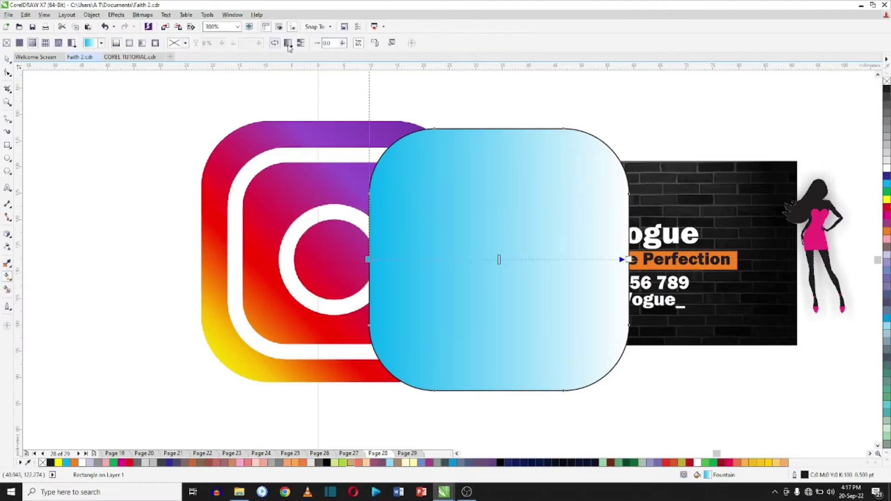
Edit the fountain fill so it starts in yellow and has an added red colour node at 35 %.
{"action": "left_click", "coordinate": [327, 42]}
{"action": "left_click", "coordinate": [392, 43]}
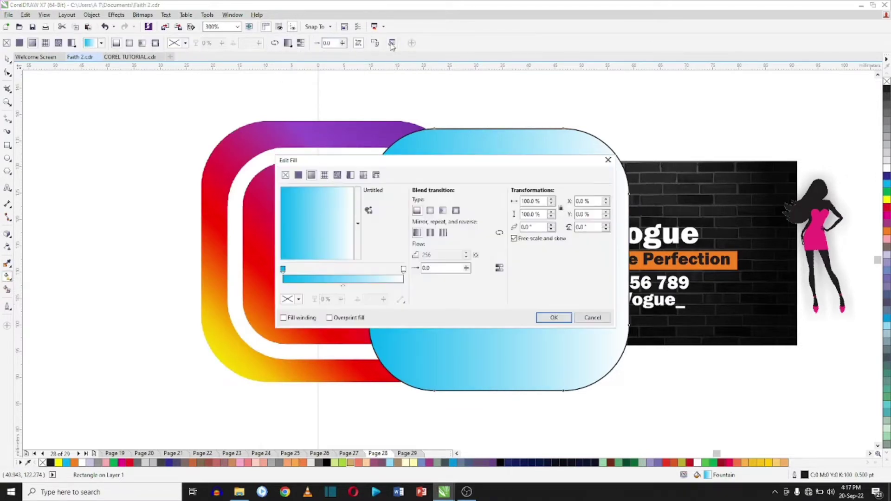
{"action": "left_click", "coordinate": [297, 299]}
{"action": "left_click", "coordinate": [292, 312]}
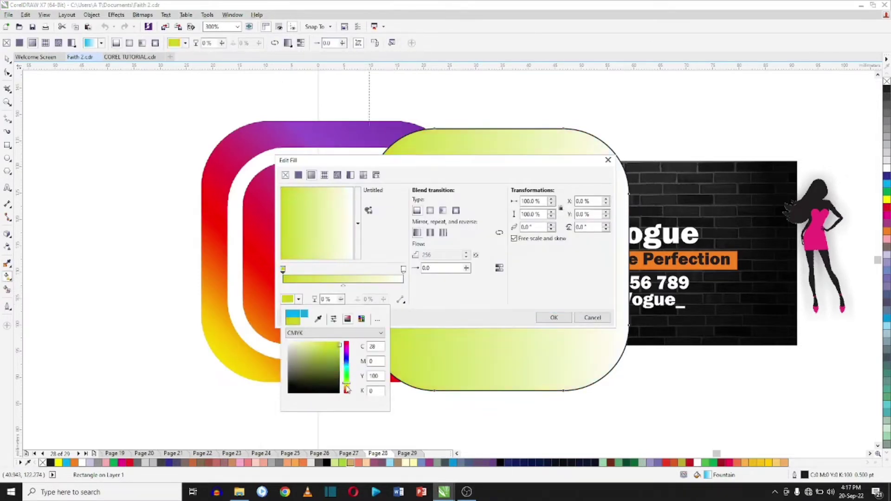
{"action": "double_click", "coordinate": [326, 276]}
{"action": "left_click", "coordinate": [298, 299]}
{"action": "left_click", "coordinate": [346, 344]}
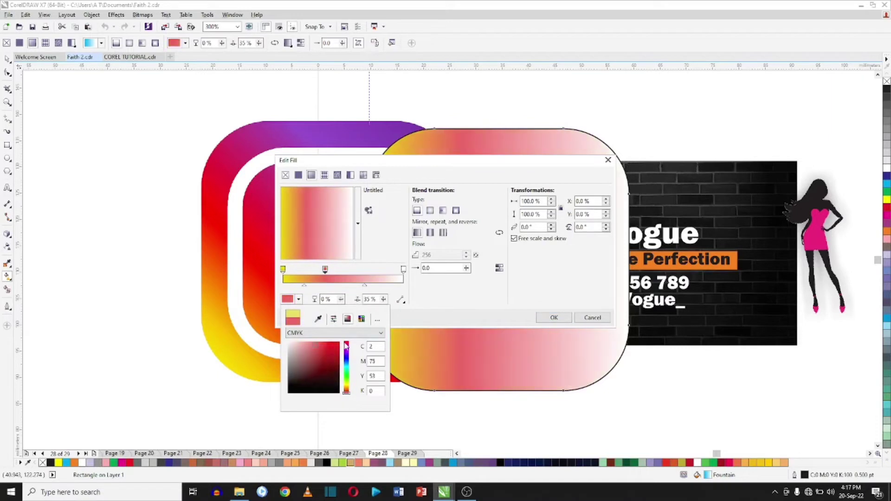
{"action": "left_click", "coordinate": [335, 351]}
Set the fountain fill's end colour to dark purple and apply the edited gradient to the rounded square.
{"action": "left_click", "coordinate": [403, 269]}
{"action": "left_click", "coordinate": [298, 299]}
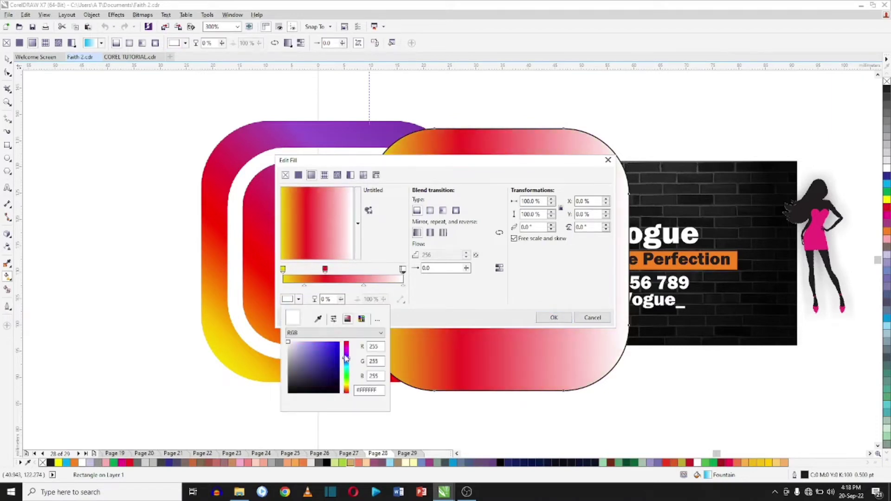
{"action": "left_click", "coordinate": [346, 352]}
{"action": "left_click", "coordinate": [336, 363]}
{"action": "left_click", "coordinate": [402, 275]}
{"action": "left_click", "coordinate": [376, 270]}
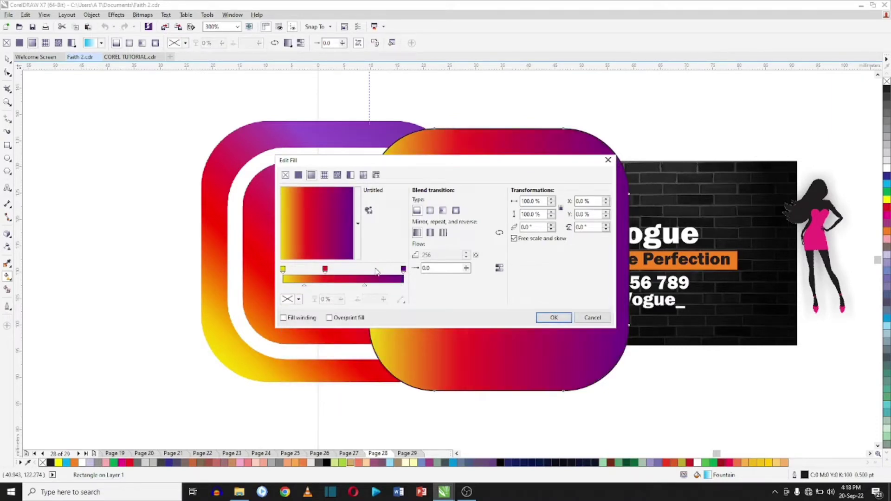
{"action": "left_click", "coordinate": [553, 317]}
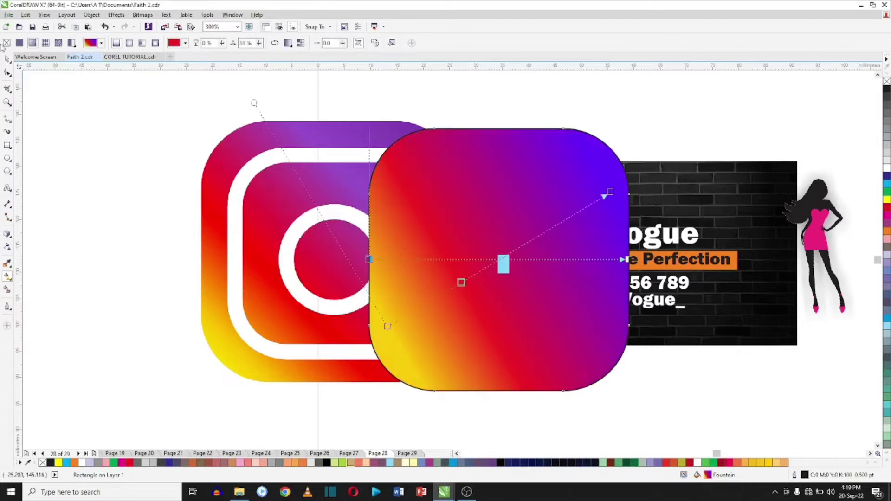
Add two successively smaller centred copies of the rounded square, the innermost about 34.4 mm wide, and fill the middle one white.
{"action": "key", "text": "plus"}
{"action": "left_click_drag", "start_coordinate": [679, 120], "coordinate": [640, 161]}
{"action": "key", "text": "plus"}
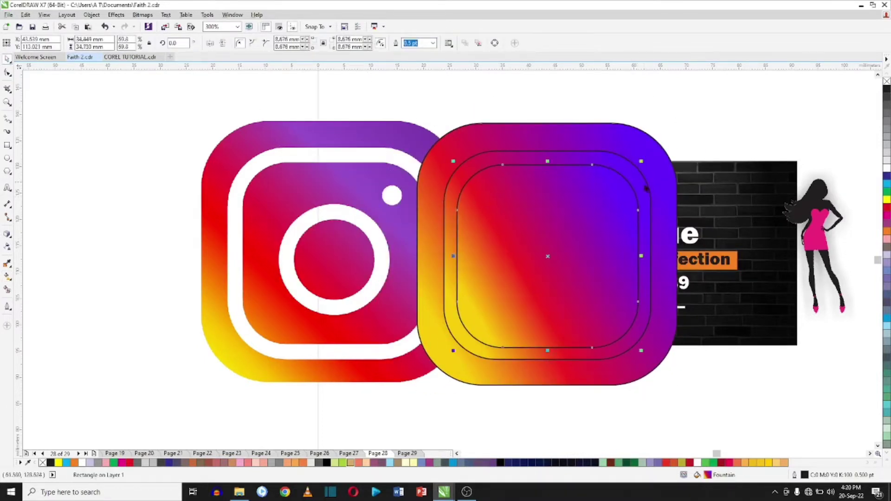
{"action": "left_click", "coordinate": [886, 168]}
Draw a circle about 16.7 mm wide for the camera lens in the centre of the innermost rounded square.
{"action": "key", "text": "F7"}
{"action": "left_click_drag", "start_coordinate": [498, 206], "coordinate": [600, 310]}
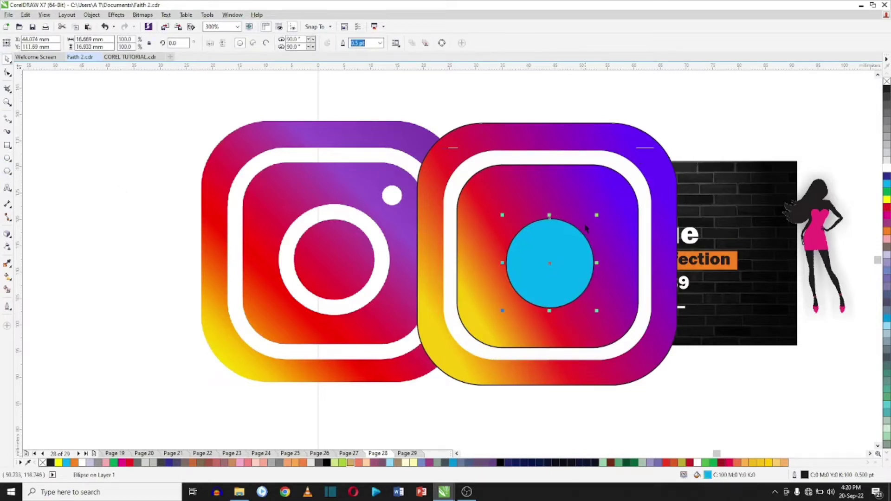
{"action": "left_click_drag", "start_coordinate": [550, 258], "coordinate": [551, 259]}
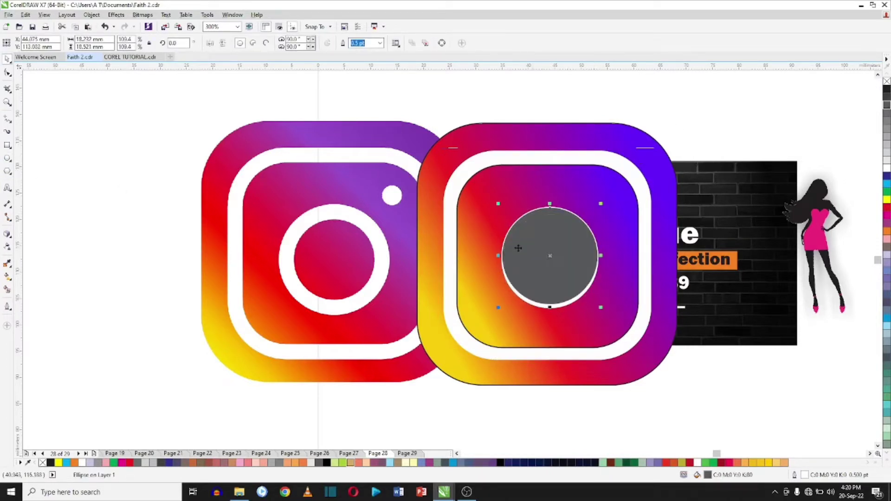
Copy the gradient onto the inner lens circle with the Attributes Eyedropper and draw a small camera dot near the icon's upper-right corner.
{"action": "left_click", "coordinate": [7, 263]}
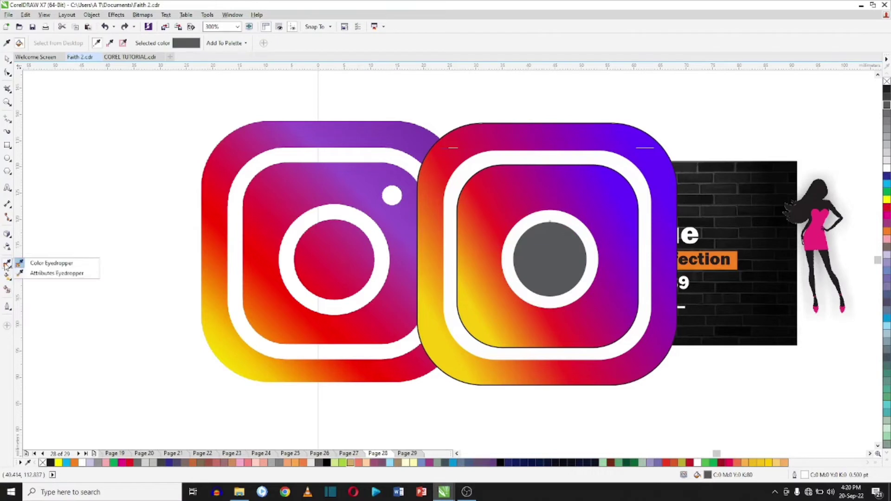
{"action": "left_click", "coordinate": [33, 274]}
{"action": "left_click", "coordinate": [534, 263]}
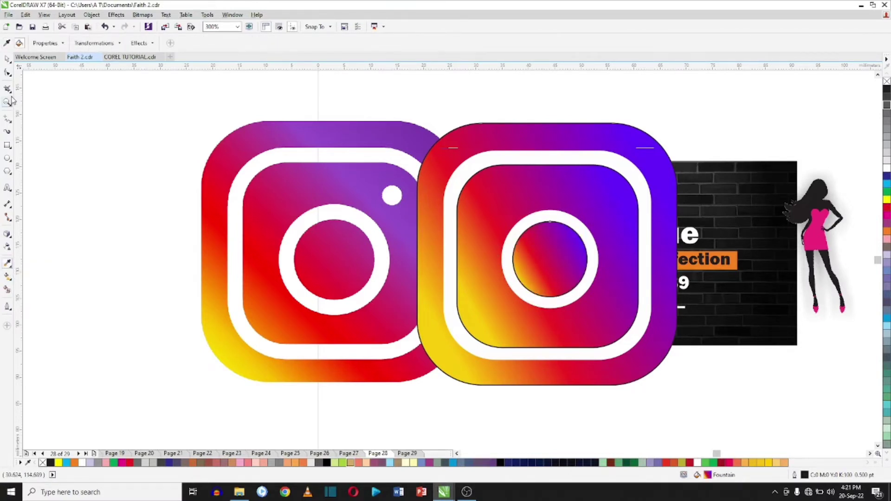
{"action": "key", "text": "F7"}
{"action": "left_click_drag", "start_coordinate": [583, 182], "coordinate": [610, 209]}
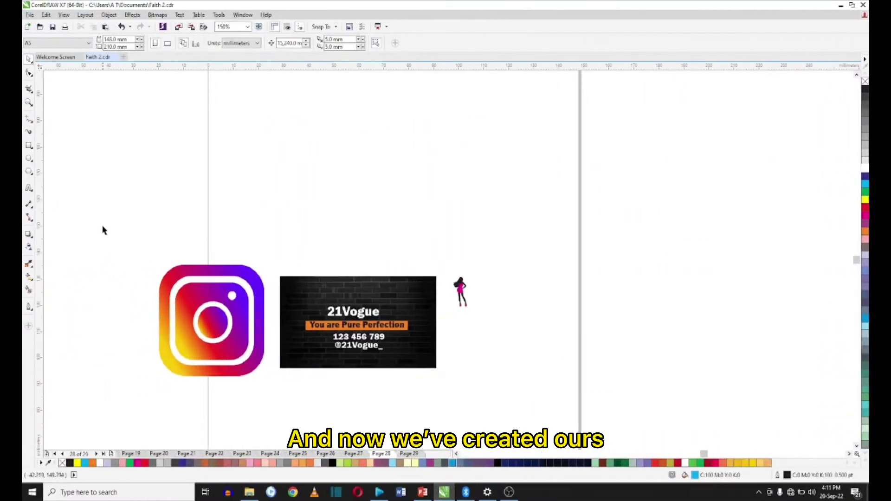
{"action": "left_click_drag", "start_coordinate": [84, 225], "coordinate": [279, 414]}
{"action": "left_click_drag", "start_coordinate": [257, 261], "coordinate": [320, 344]}
{"action": "scroll", "coordinate": [321, 345], "scroll_direction": "up", "scroll_amount": 3}
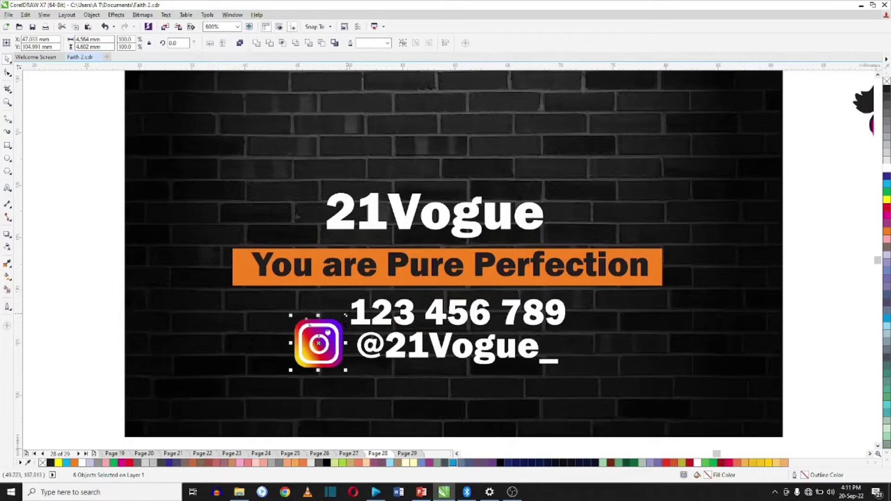
{"action": "left_click_drag", "start_coordinate": [345, 315], "coordinate": [330, 349]}
{"action": "left_click", "coordinate": [121, 306]}
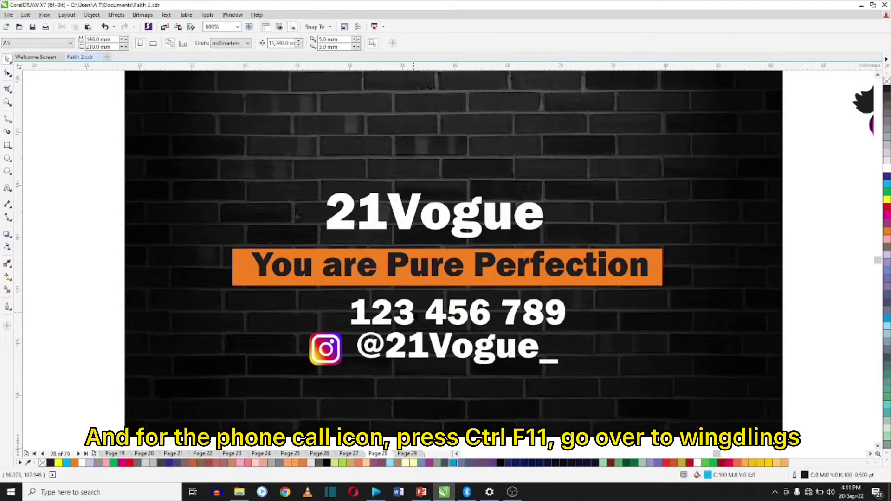
Insert the circled telephone character from the Wingdings font into the drawing and colour it green.
{"action": "key", "text": "ctrl+F11"}
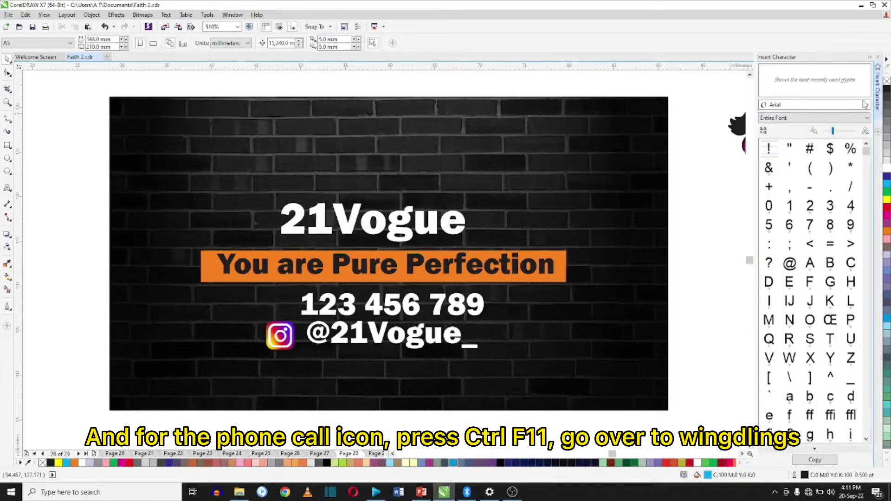
{"action": "left_click", "coordinate": [865, 105]}
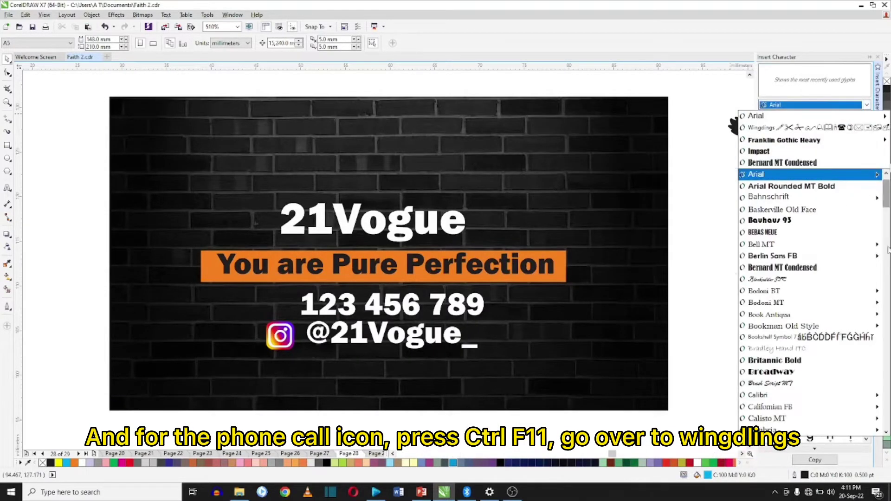
{"action": "scroll", "coordinate": [887, 250], "scroll_direction": "down", "scroll_amount": 20}
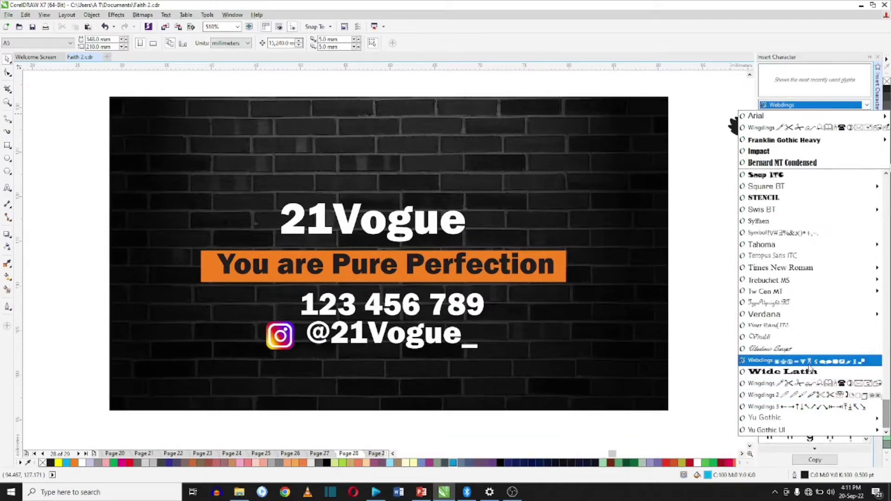
{"action": "left_click", "coordinate": [811, 383]}
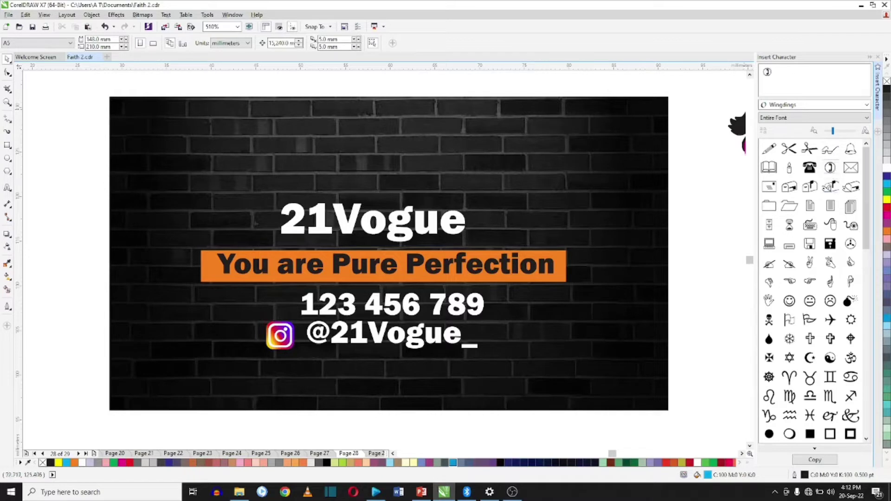
{"action": "key", "text": "ctrl+v"}
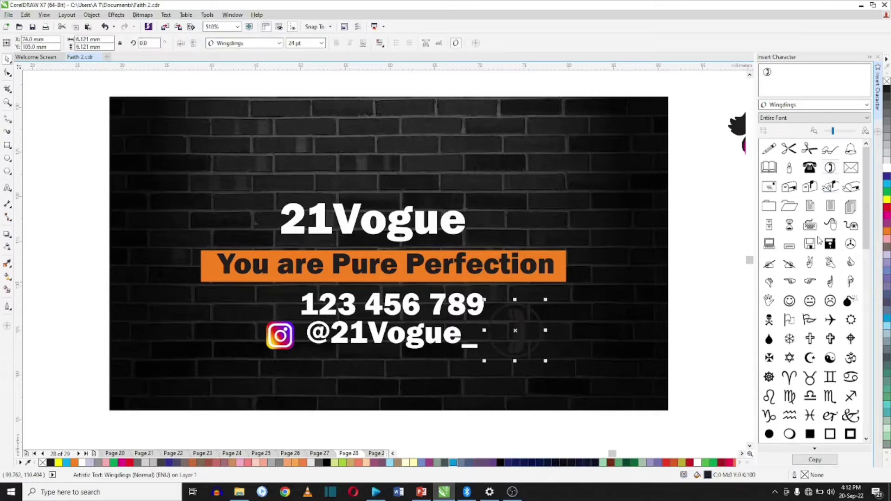
{"action": "left_click", "coordinate": [887, 200]}
{"action": "left_click", "coordinate": [887, 191]}
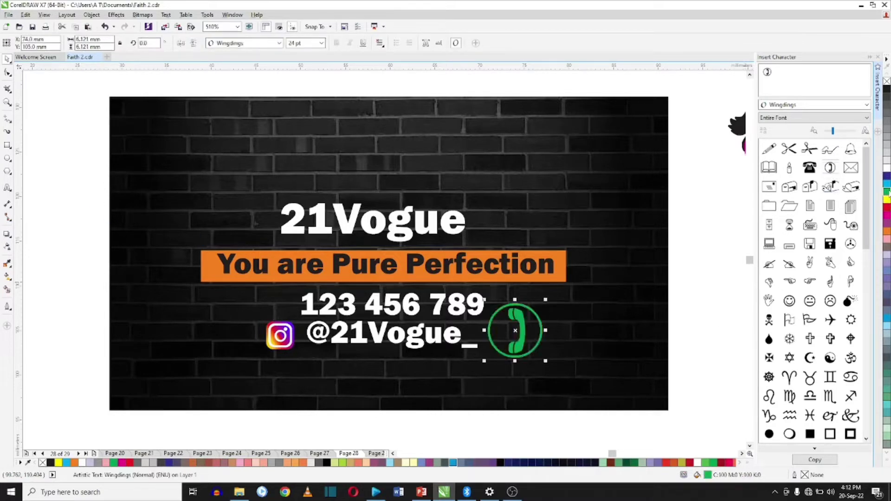
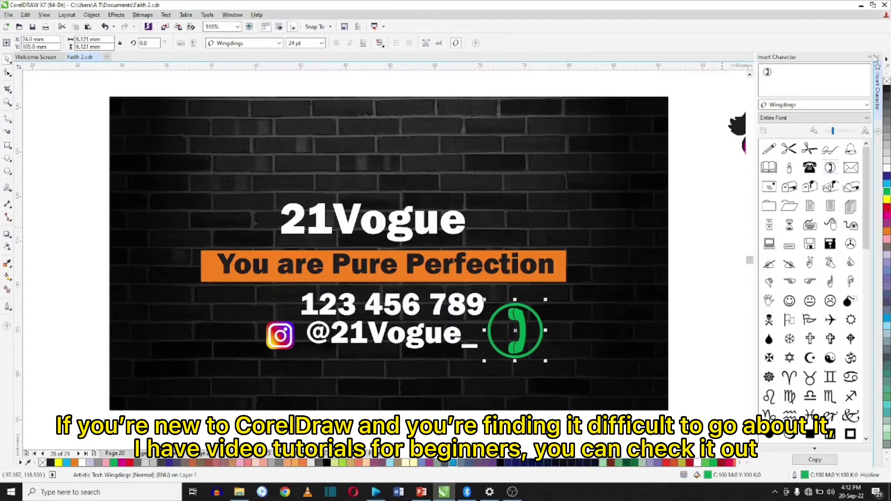
{"action": "left_click", "coordinate": [877, 57]}
Try outline widths of 1.5 pt and 0.75 pt on the green phone icon.
{"action": "scroll", "coordinate": [84, 296], "scroll_direction": "up", "scroll_amount": 1}
{"action": "left_click", "coordinate": [7, 305]}
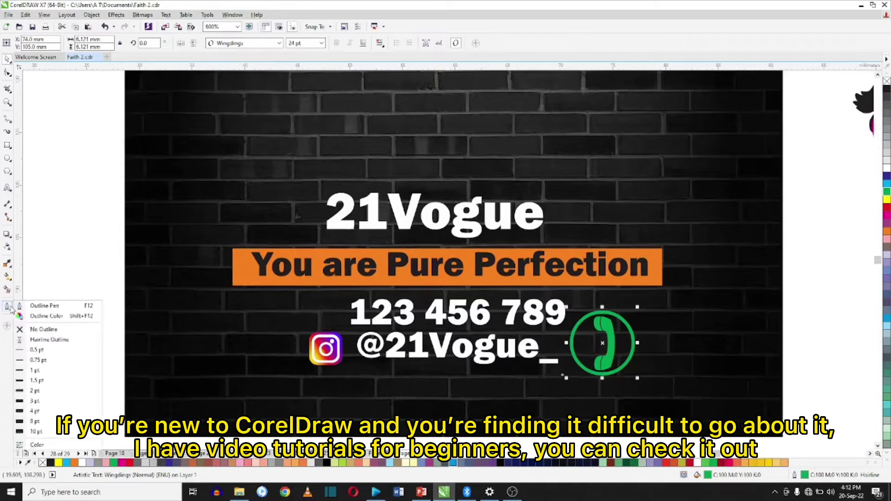
{"action": "left_click", "coordinate": [32, 384]}
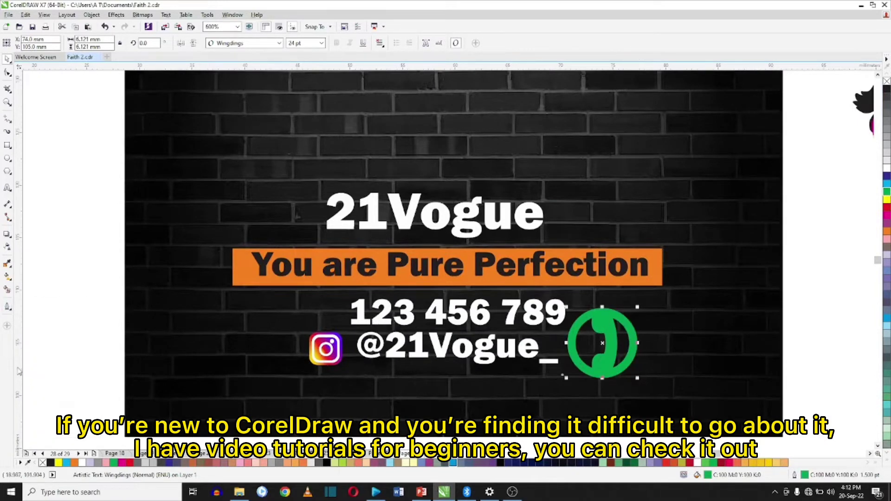
{"action": "left_click", "coordinate": [7, 306]}
{"action": "left_click", "coordinate": [26, 380]}
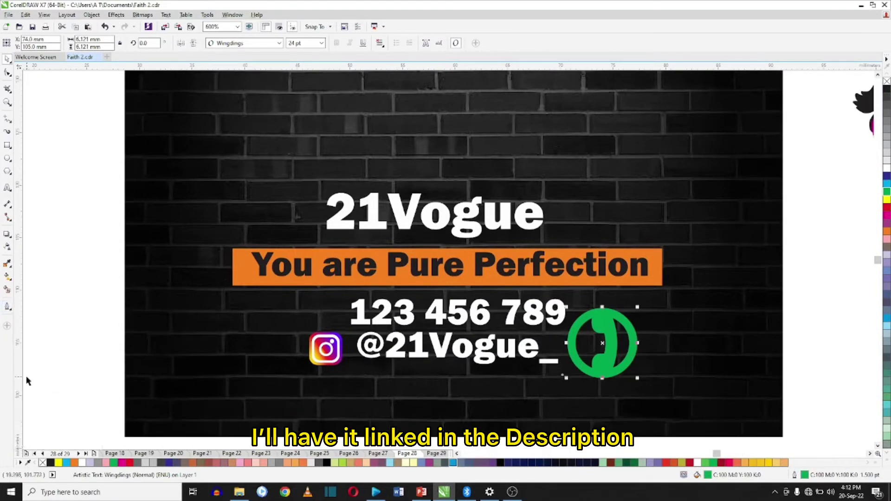
{"action": "left_click", "coordinate": [7, 304]}
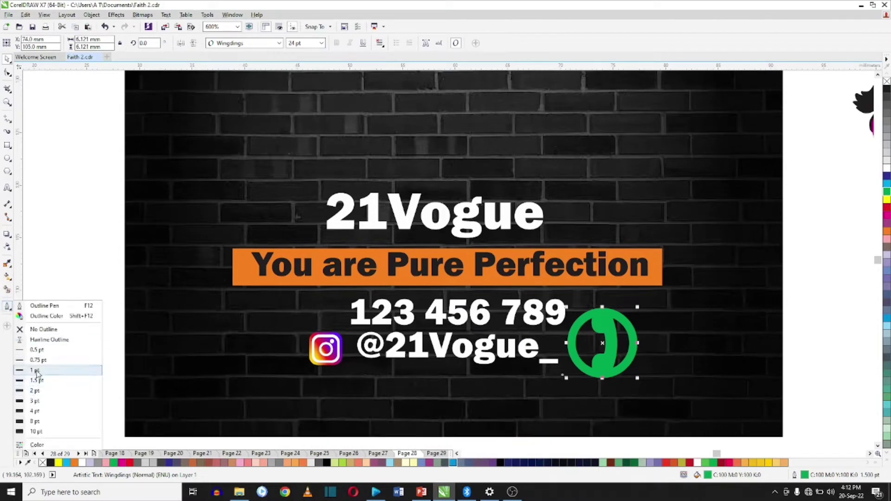
{"action": "left_click", "coordinate": [38, 374]}
Rotate the phone icon to about 204°, scale it down to about 2.5 mm and place it left of the phone number.
{"action": "left_click", "coordinate": [608, 335]}
{"action": "left_click", "coordinate": [610, 337]}
{"action": "left_click", "coordinate": [613, 338]}
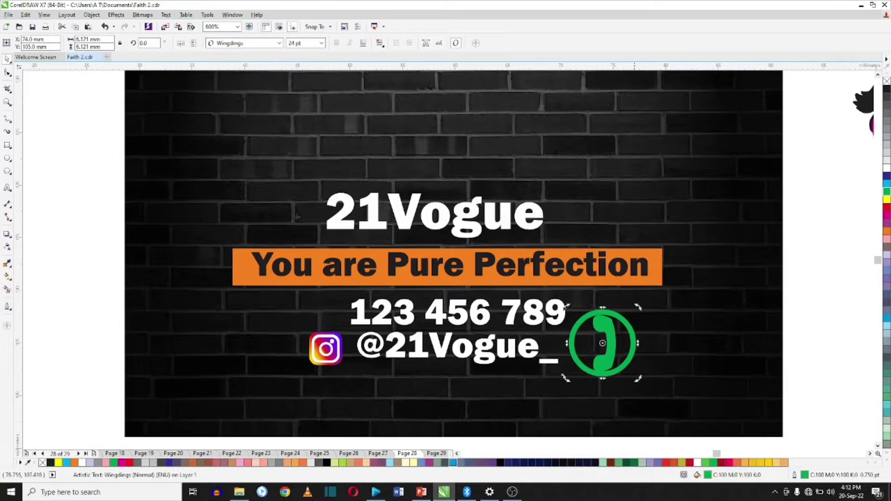
{"action": "left_click_drag", "start_coordinate": [565, 378], "coordinate": [326, 316]}
{"action": "left_click", "coordinate": [606, 366]}
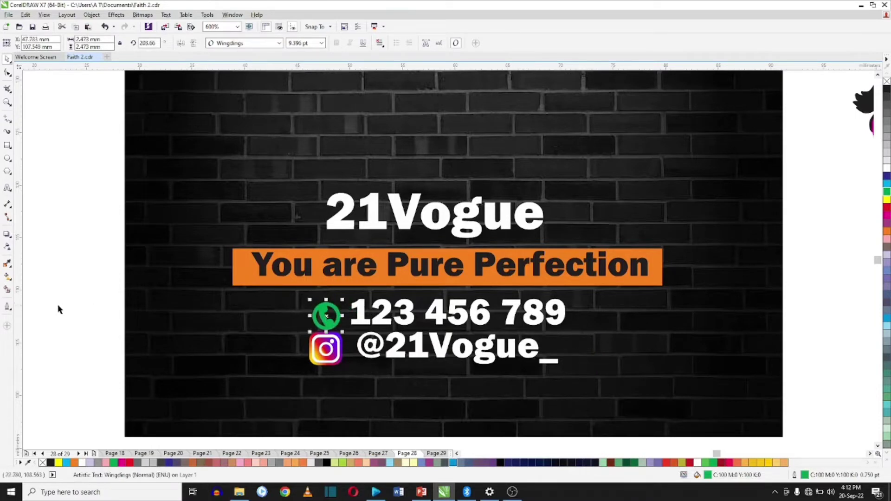
Thin the phone icon's outline to 0.5 pt and enlarge the icon to about 2.9 mm.
{"action": "left_click", "coordinate": [7, 307]}
{"action": "left_click", "coordinate": [27, 360]}
{"action": "left_click_drag", "start_coordinate": [312, 302], "coordinate": [326, 316]}
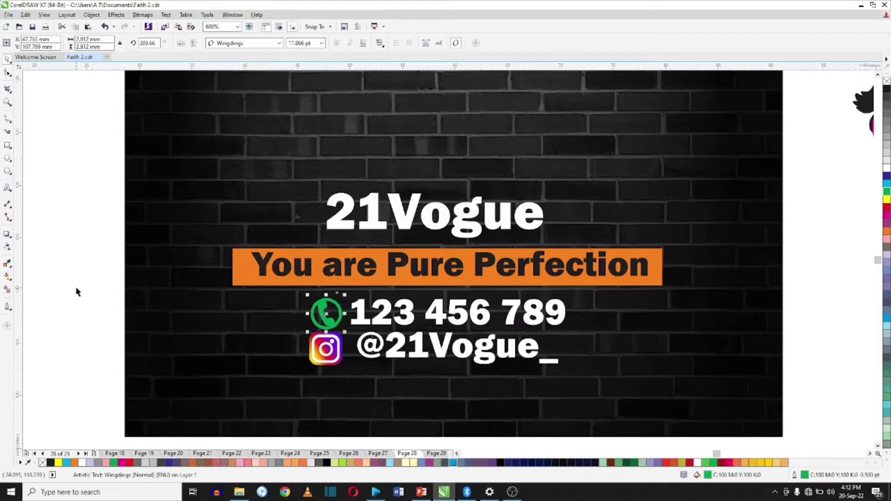
Move the woman silhouette onto the brick wall, just left of and above the 21Vogue name.
{"action": "key", "text": "Escape"}
{"action": "scroll", "coordinate": [408, 218], "scroll_direction": "down", "scroll_amount": 3}
{"action": "left_click_drag", "start_coordinate": [619, 132], "coordinate": [685, 244]}
{"action": "left_click_drag", "start_coordinate": [645, 172], "coordinate": [347, 193]}
{"action": "left_click", "coordinate": [419, 214]}
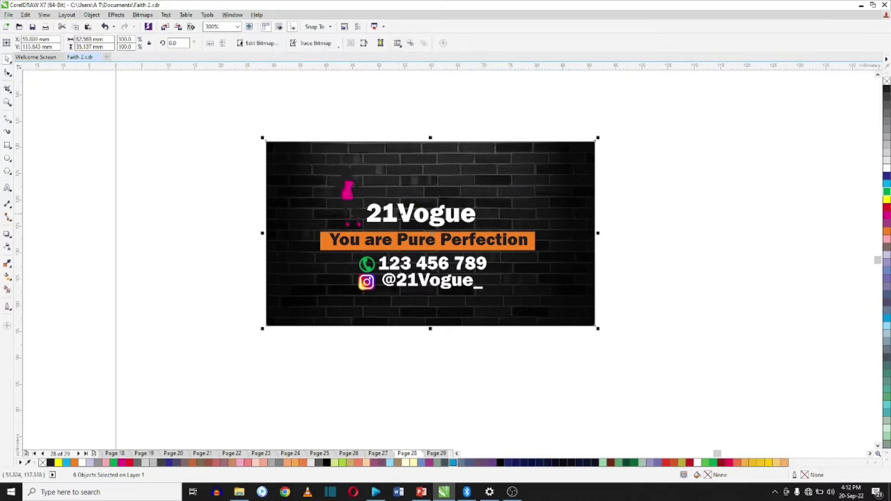
Split the 21Vogue name into two lines after "21" and break the lines apart into separate text objects.
{"action": "double_click", "coordinate": [398, 214]}
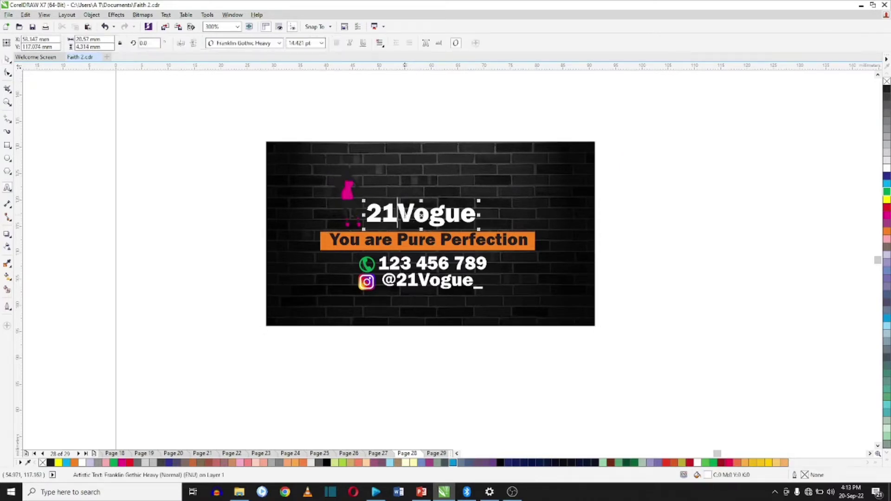
{"action": "key", "text": "Return"}
{"action": "left_click_drag", "start_coordinate": [406, 229], "coordinate": [420, 204]}
{"action": "key", "text": "ctrl+k"}
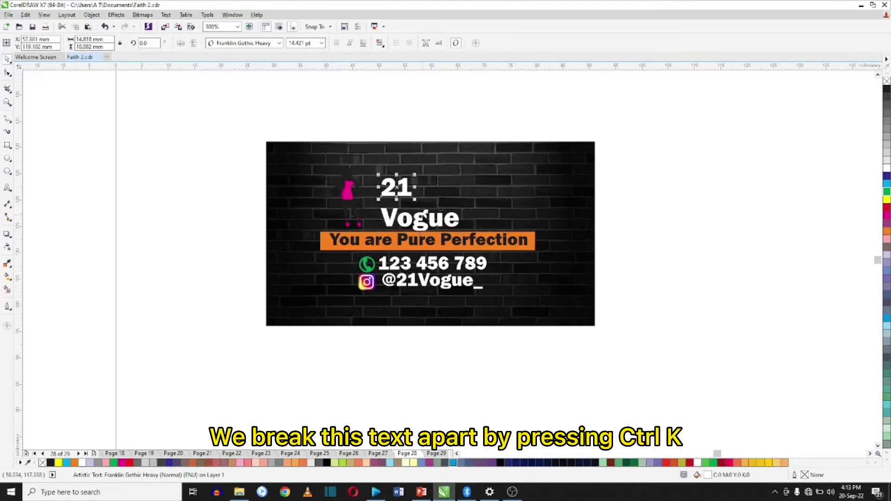
Enlarge "21" to about 31.7 pt, place it just above "Vogue", and narrow "Vogue" to the same width, about 12.5 mm.
{"action": "left_click_drag", "start_coordinate": [415, 175], "coordinate": [481, 153]}
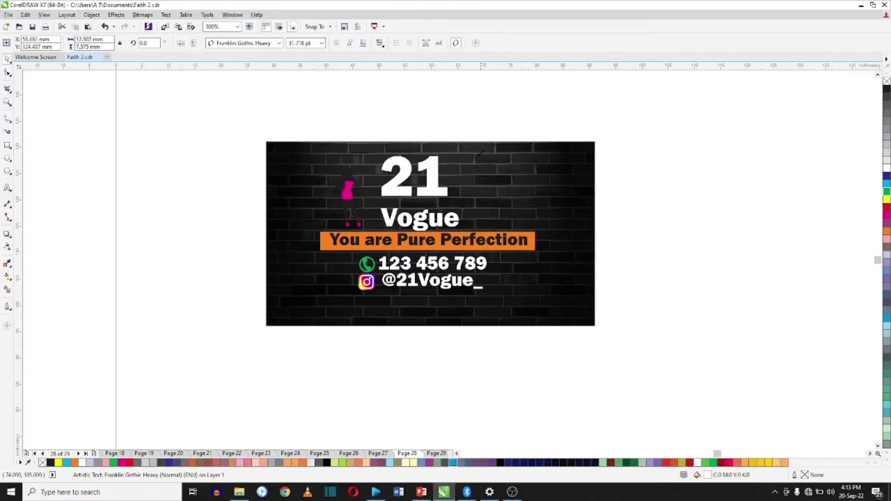
{"action": "left_click_drag", "start_coordinate": [415, 176], "coordinate": [420, 186]}
{"action": "left_click", "coordinate": [424, 216]}
{"action": "left_click", "coordinate": [449, 224]}
{"action": "left_click_drag", "start_coordinate": [462, 218], "coordinate": [450, 218]}
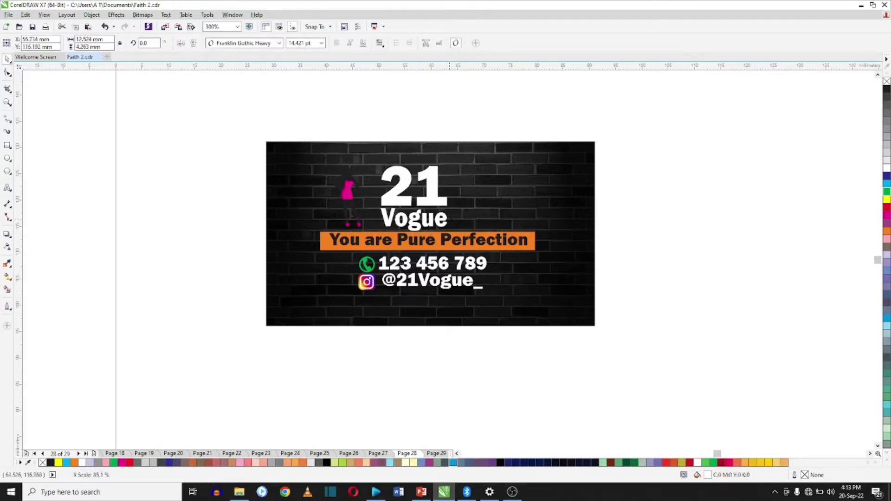
Apply a linear fountain fill to the "21" and "Vogue" text together and make its start colour orange.
{"action": "left_click_drag", "start_coordinate": [379, 119], "coordinate": [457, 232]}
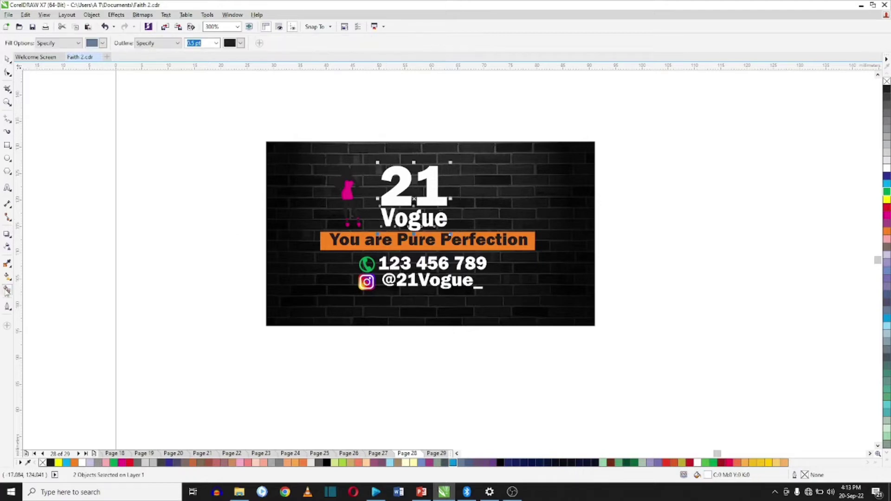
{"action": "left_click", "coordinate": [8, 277]}
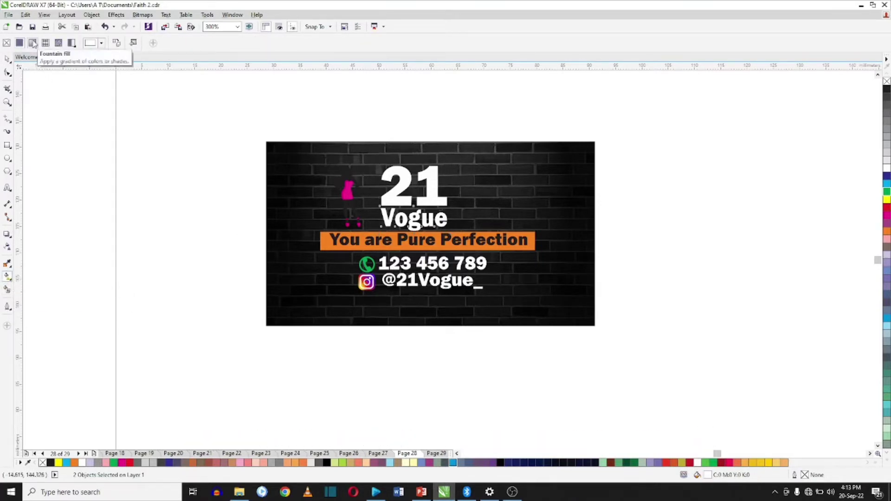
{"action": "left_click", "coordinate": [32, 43]}
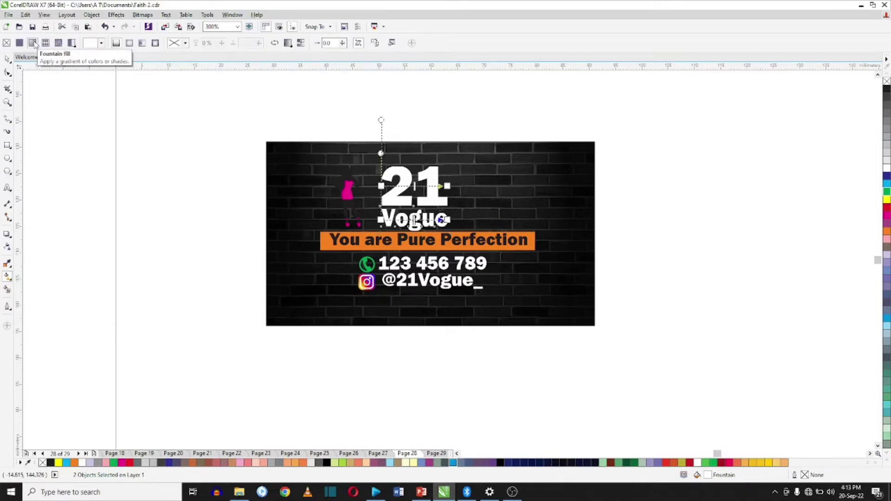
{"action": "left_click", "coordinate": [392, 45]}
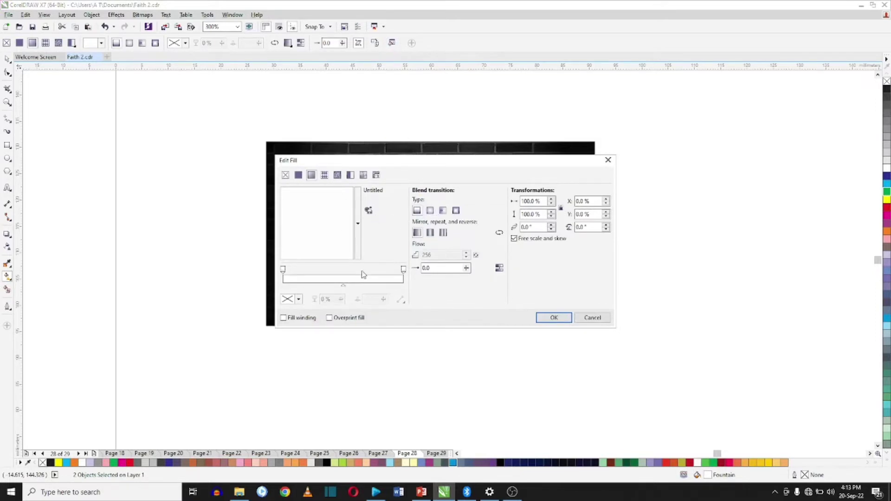
{"action": "left_click", "coordinate": [283, 270]}
{"action": "left_click", "coordinate": [292, 300]}
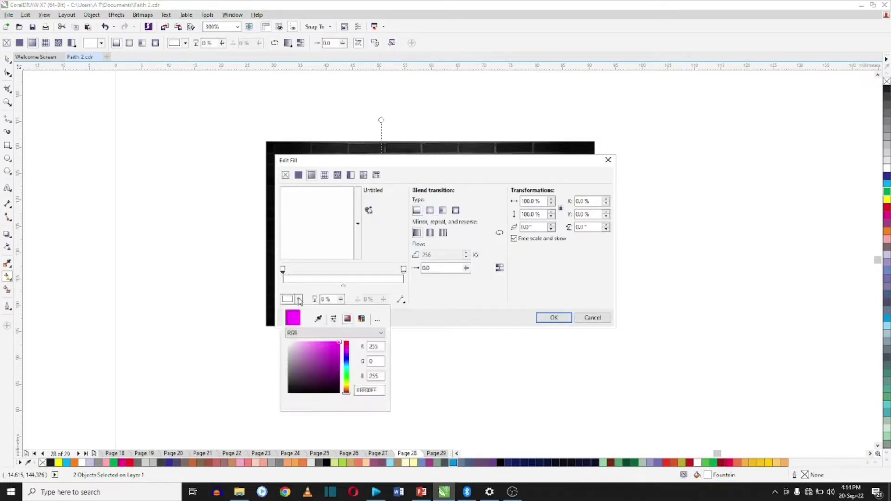
{"action": "left_click_drag", "start_coordinate": [346, 392], "coordinate": [347, 390]}
{"action": "left_click", "coordinate": [321, 345]}
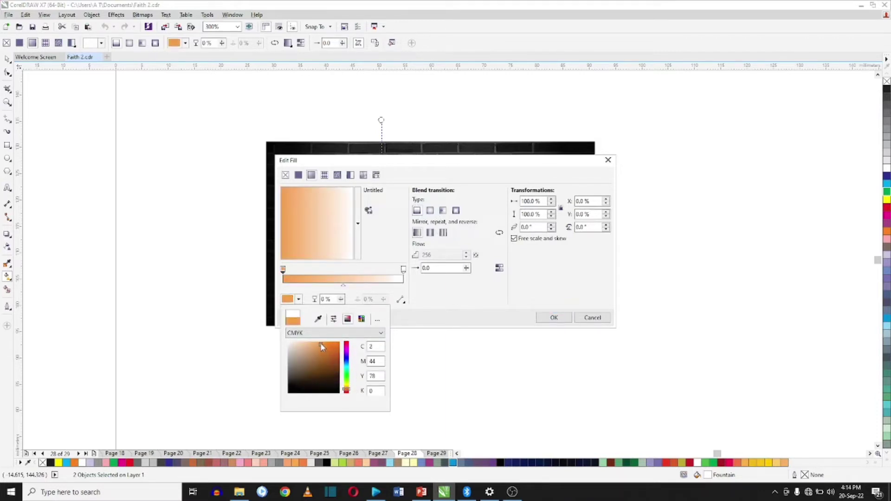
{"action": "left_click", "coordinate": [327, 343]}
Set the gradient's end colour to yellow (C2 M4 Y100 K0) and apply the fill to both texts.
{"action": "left_click", "coordinate": [403, 269]}
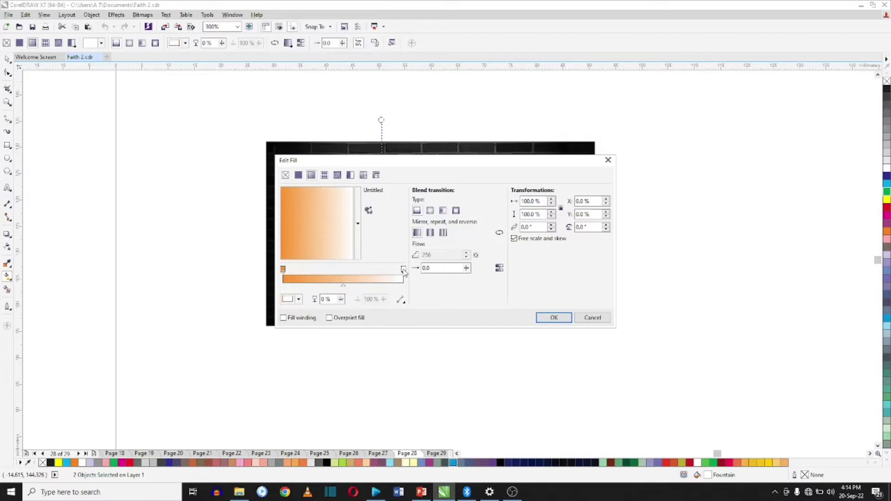
{"action": "left_click", "coordinate": [298, 300]}
{"action": "left_click_drag", "start_coordinate": [345, 391], "coordinate": [347, 389]}
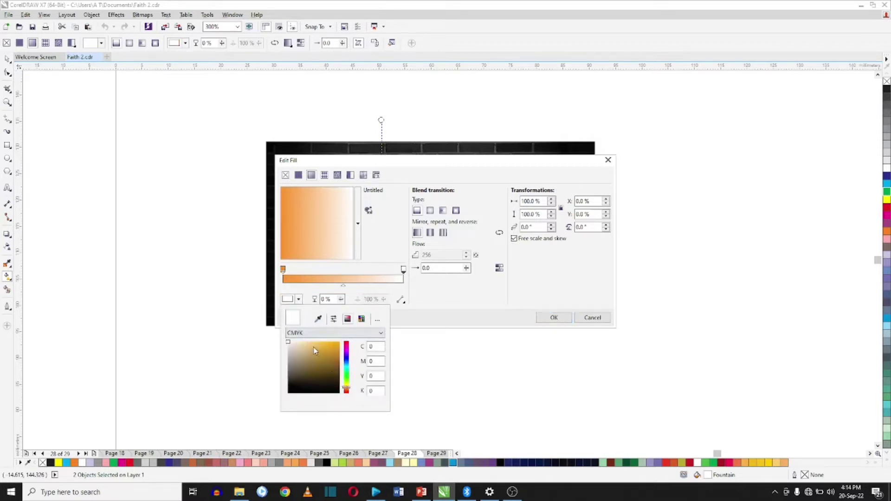
{"action": "left_click", "coordinate": [313, 342]}
{"action": "left_click", "coordinate": [336, 345]}
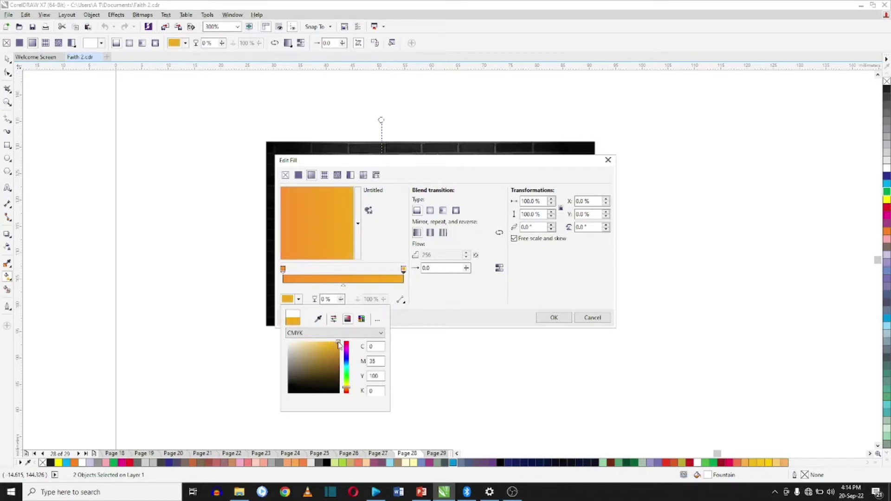
{"action": "left_click_drag", "start_coordinate": [349, 392], "coordinate": [347, 386]}
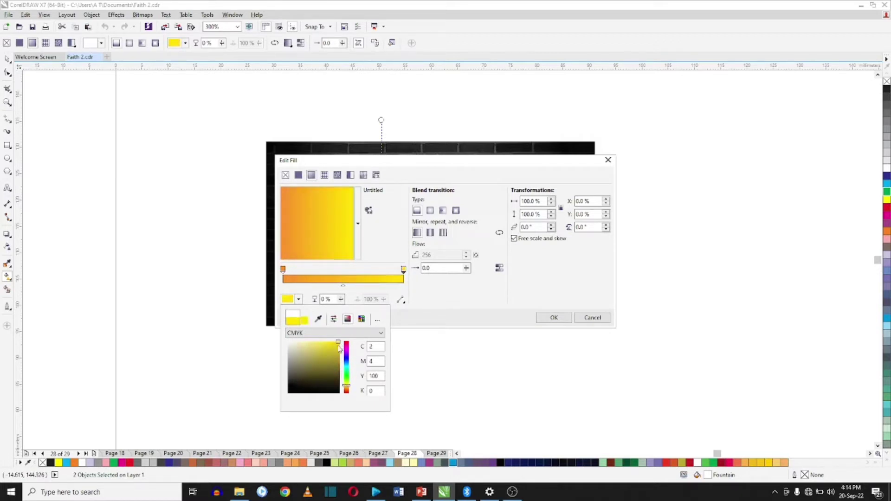
{"action": "left_click", "coordinate": [559, 319]}
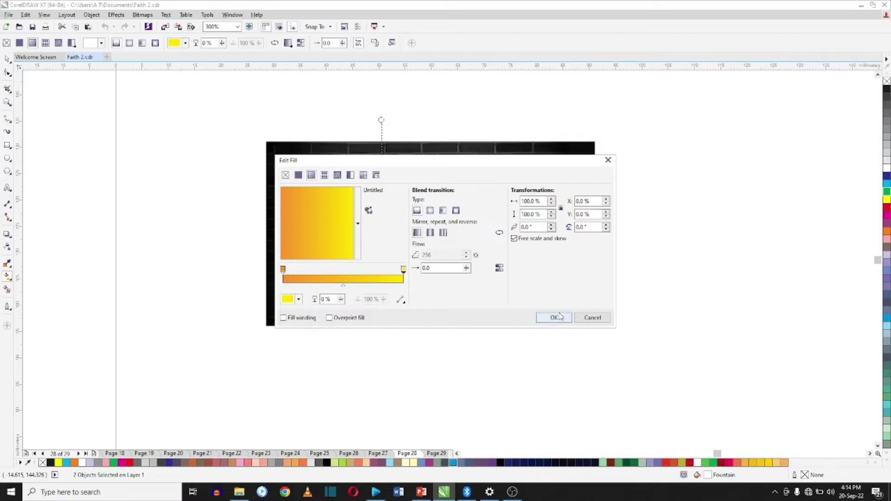
{"action": "left_click", "coordinate": [560, 320]}
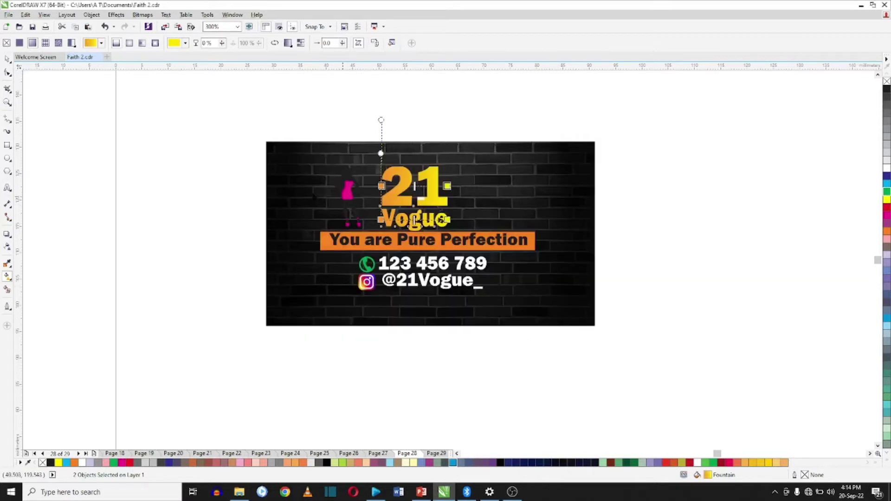
{"action": "key", "text": "space"}
{"action": "scroll", "coordinate": [415, 221], "scroll_direction": "up", "scroll_amount": 1}
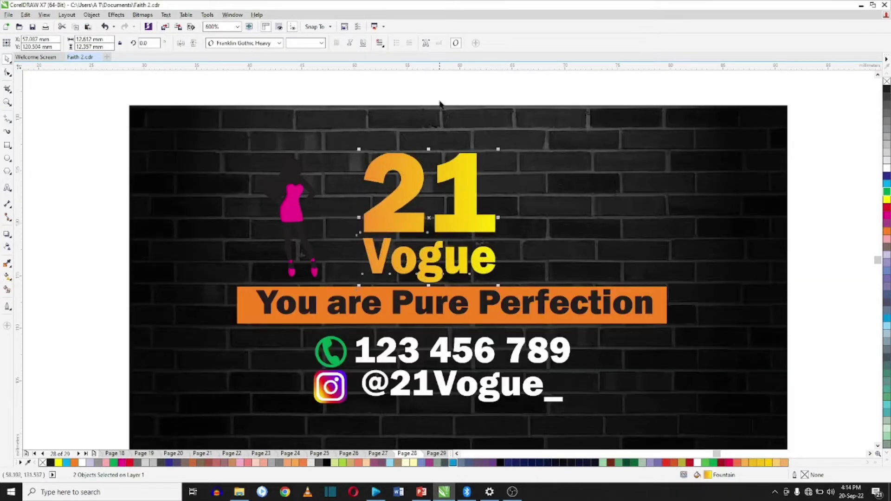
Give the woman silhouette's body a white fill and outline, and move the whole figure right beside "21".
{"action": "left_click", "coordinate": [358, 236]}
{"action": "left_click", "coordinate": [285, 174]}
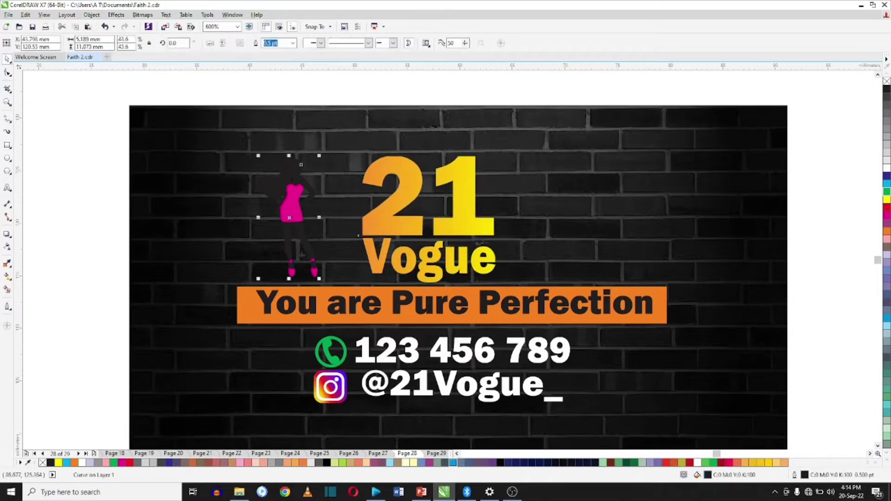
{"action": "left_click", "coordinate": [886, 171]}
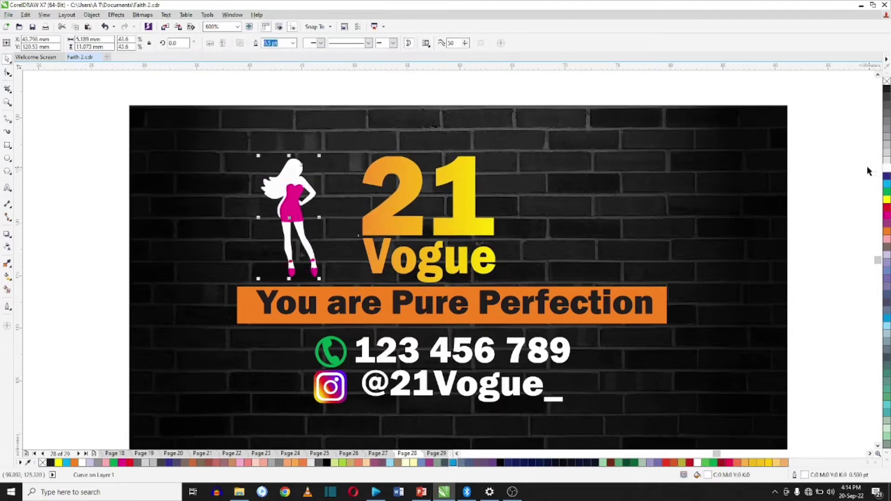
{"action": "left_click_drag", "start_coordinate": [235, 78], "coordinate": [352, 288]}
{"action": "left_click_drag", "start_coordinate": [290, 217], "coordinate": [324, 219]}
Recolour the woman's dress and shoes with orange fill and outline (C0 M60 Y100 K0).
{"action": "left_click", "coordinate": [327, 209]}
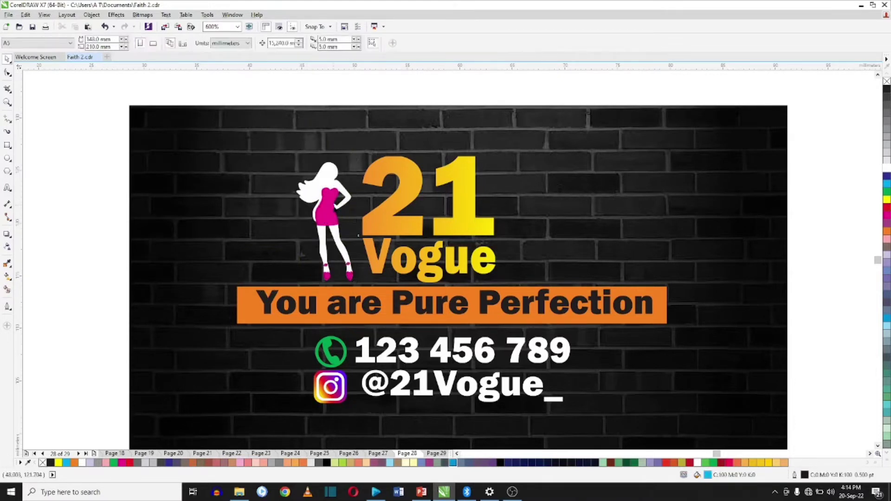
{"action": "left_click", "coordinate": [886, 235]}
{"action": "right_click", "coordinate": [886, 235]}
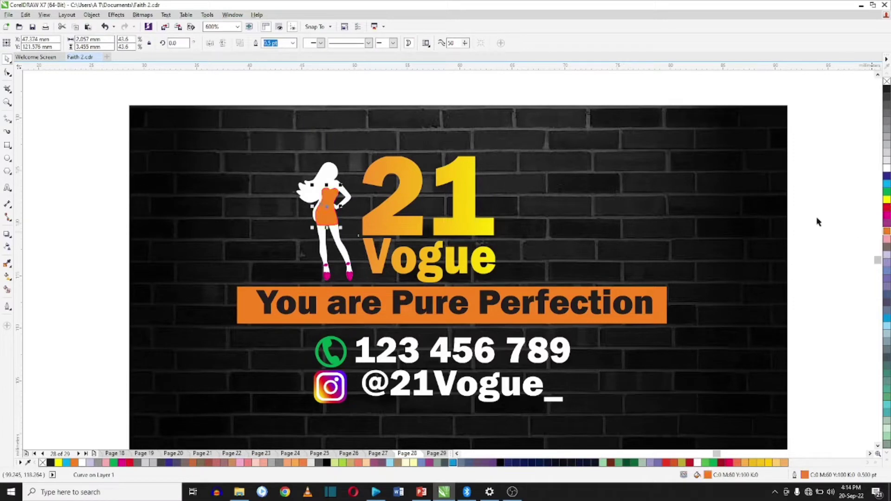
{"action": "left_click_drag", "start_coordinate": [84, 238], "coordinate": [367, 297]}
{"action": "left_click", "coordinate": [886, 234]}
{"action": "right_click", "coordinate": [886, 235]}
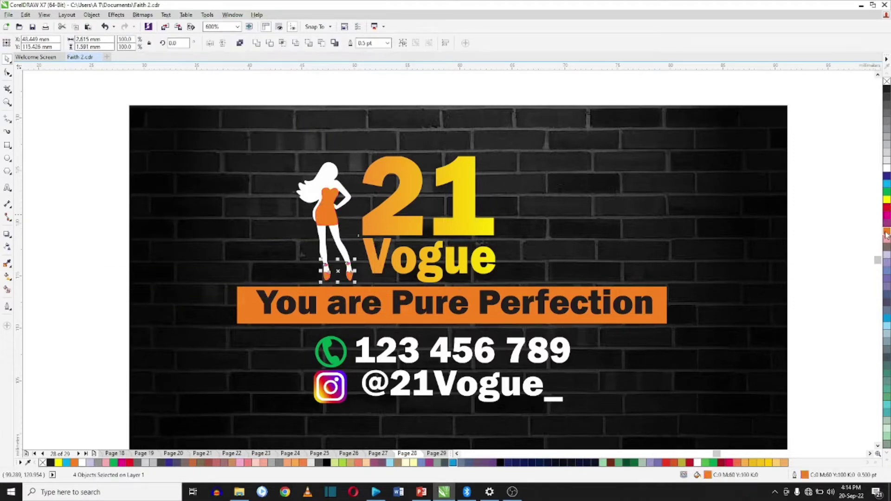
Shift the woman silhouette together with the "21 Vogue" text slightly to the right above the slogan banner.
{"action": "left_click", "coordinate": [533, 91]}
{"action": "scroll", "coordinate": [359, 224], "scroll_direction": "down", "scroll_amount": 2}
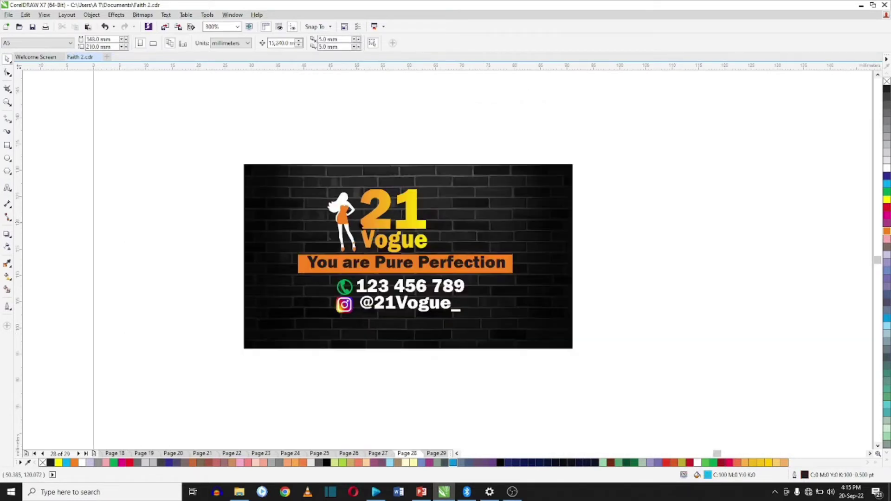
{"action": "left_click_drag", "start_coordinate": [300, 141], "coordinate": [460, 272]}
{"action": "left_click_drag", "start_coordinate": [381, 226], "coordinate": [390, 225]}
{"action": "left_click", "coordinate": [420, 122]}
Scale down the orange banner with its slogan, then shrink the slogan text further and centre it inside the banner.
{"action": "left_click_drag", "start_coordinate": [212, 248], "coordinate": [545, 278]}
{"action": "scroll", "coordinate": [528, 280], "scroll_direction": "up", "scroll_amount": 2}
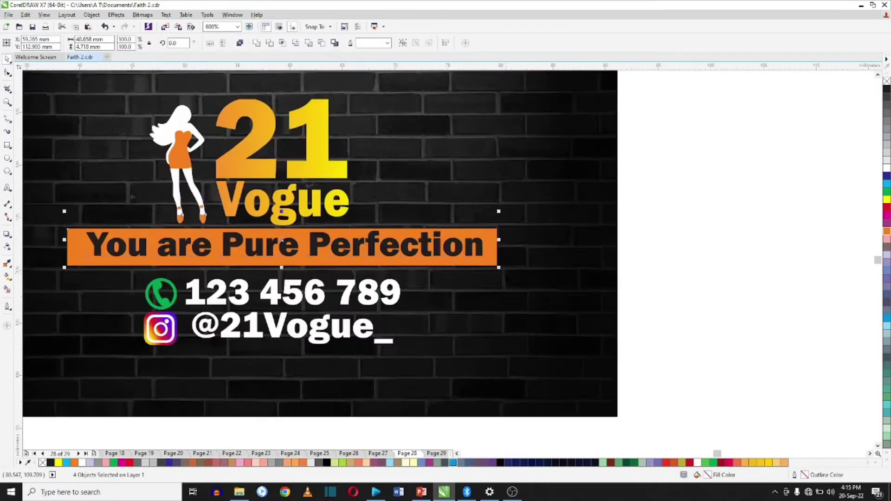
{"action": "left_click_drag", "start_coordinate": [499, 227], "coordinate": [62, 270]}
{"action": "left_click_drag", "start_coordinate": [248, 250], "coordinate": [269, 247]}
{"action": "left_click", "coordinate": [270, 247]}
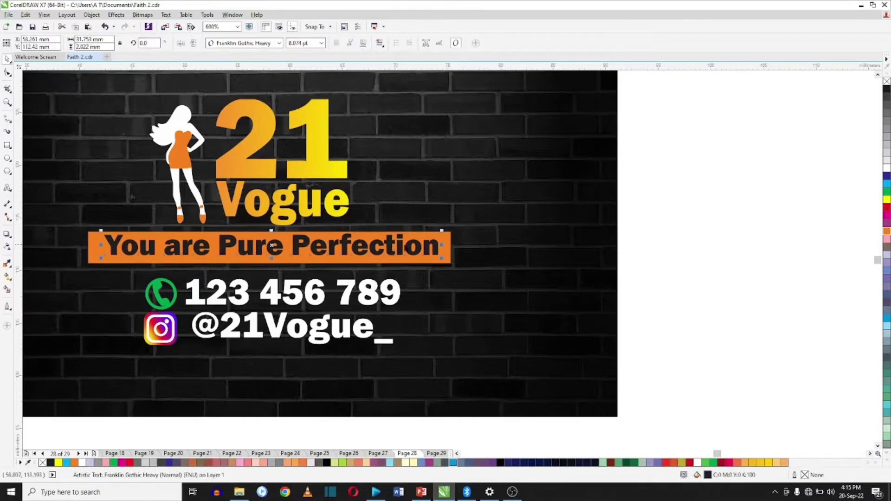
{"action": "left_click", "coordinate": [690, 240]}
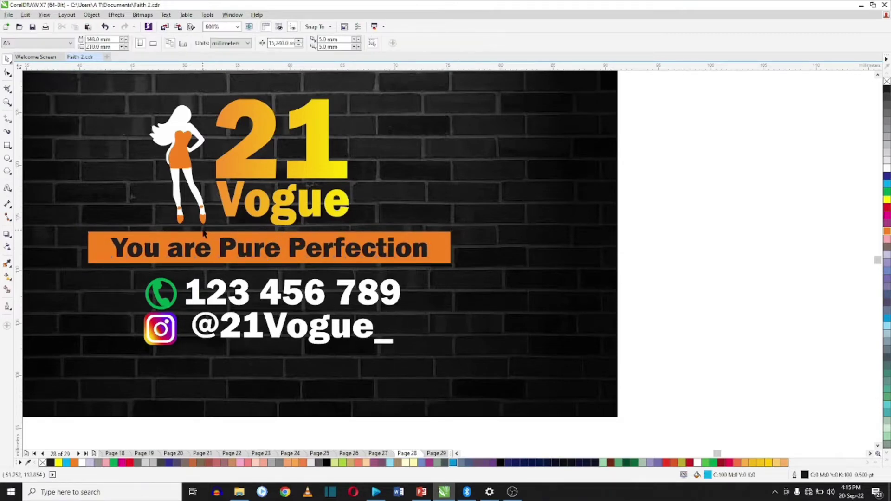
Extrude "21" and "Vogue" toward the lower left at depth 20, with vanishing points about 11 mm and 10 mm to the left.
{"action": "scroll", "coordinate": [204, 234], "scroll_direction": "down", "scroll_amount": 2}
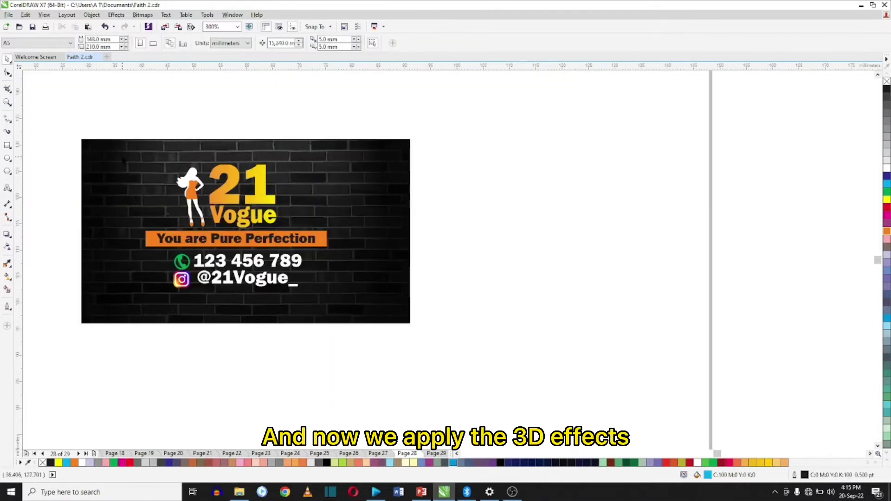
{"action": "scroll", "coordinate": [195, 222], "scroll_direction": "up", "scroll_amount": 2}
{"action": "left_click", "coordinate": [262, 165]}
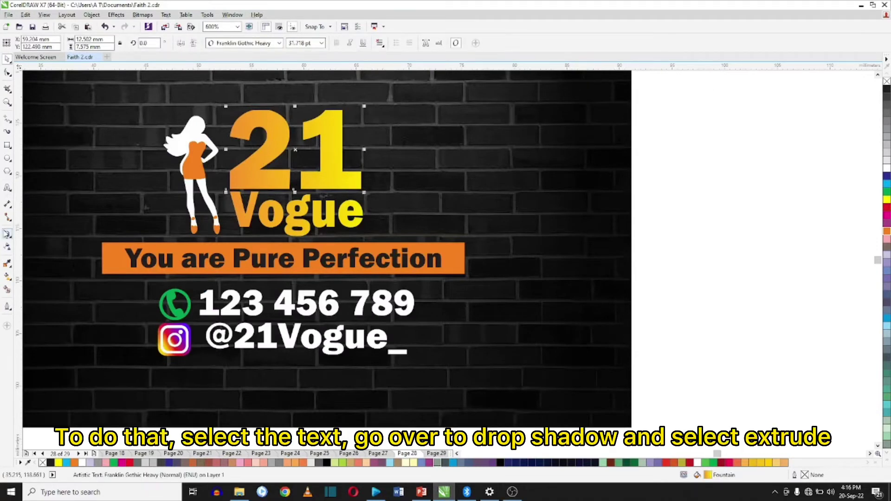
{"action": "left_click", "coordinate": [7, 235]}
{"action": "left_click", "coordinate": [7, 235]}
{"action": "left_click", "coordinate": [8, 235]}
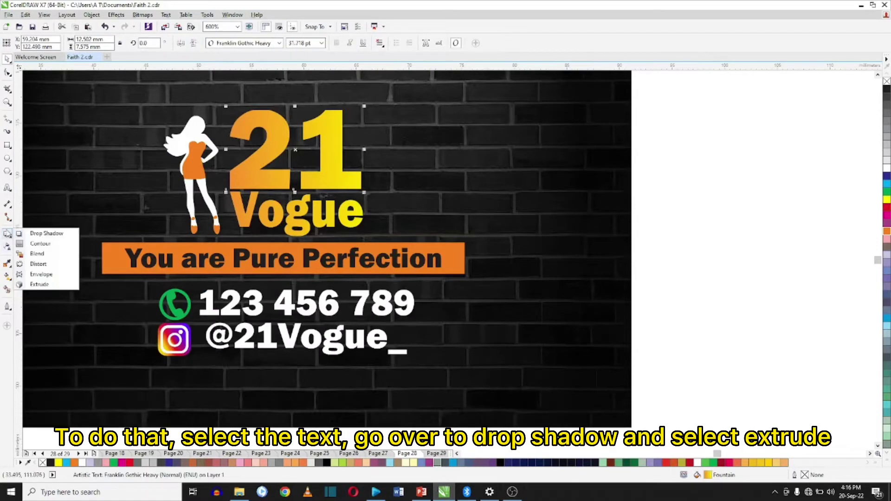
{"action": "left_click", "coordinate": [40, 284]}
{"action": "left_click_drag", "start_coordinate": [295, 150], "coordinate": [273, 157]}
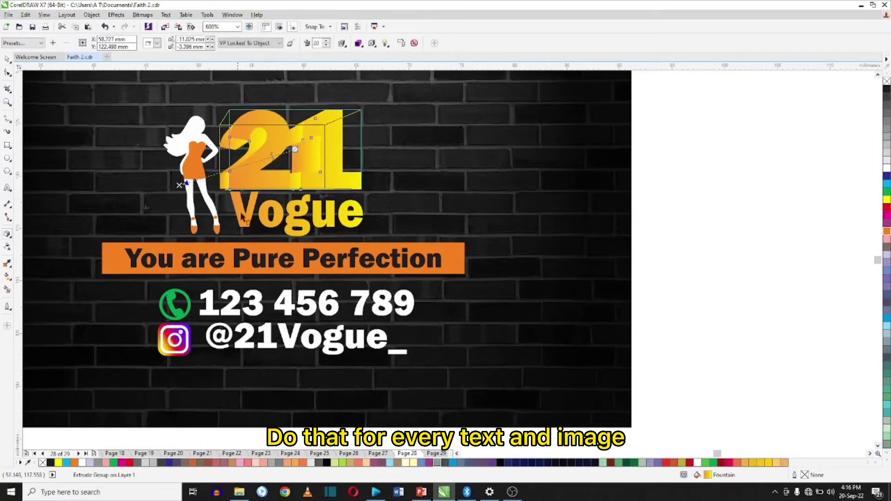
{"action": "left_click_drag", "start_coordinate": [261, 222], "coordinate": [193, 229]}
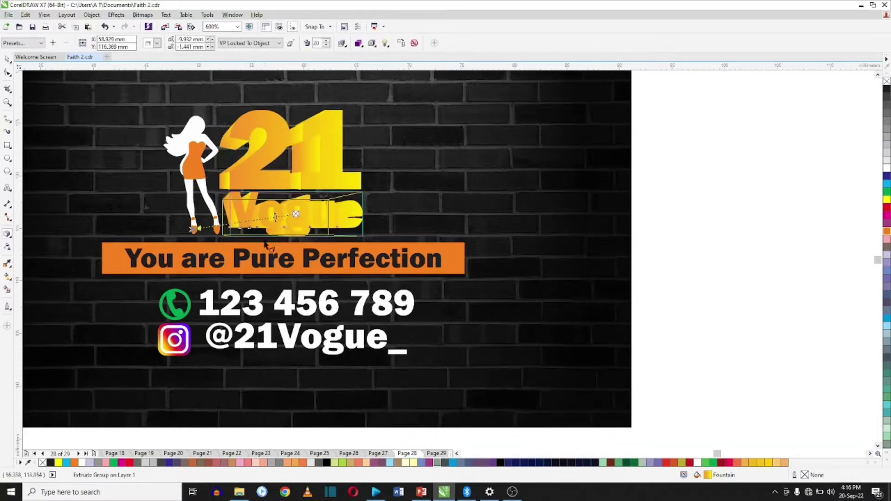
Extrude the slogan, phone number, Instagram handle and orange banner toward the lower left.
{"action": "left_click", "coordinate": [246, 261]}
{"action": "left_click_drag", "start_coordinate": [246, 260], "coordinate": [103, 266]}
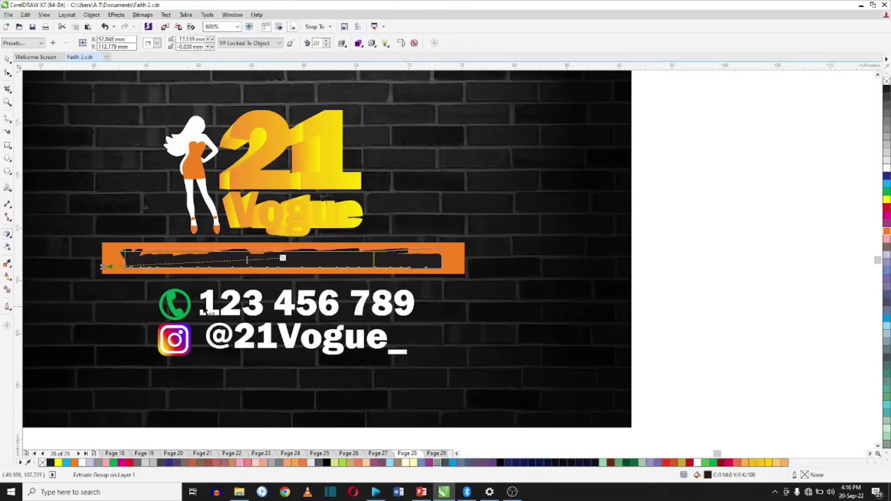
{"action": "left_click", "coordinate": [236, 311]}
{"action": "left_click_drag", "start_coordinate": [236, 312], "coordinate": [183, 322]}
{"action": "left_click", "coordinate": [233, 342]}
{"action": "left_click_drag", "start_coordinate": [237, 345], "coordinate": [162, 345]}
{"action": "left_click_drag", "start_coordinate": [107, 272], "coordinate": [61, 275]}
Group the pieces of the Instagram icon into one object.
{"action": "left_click", "coordinate": [7, 62]}
{"action": "key", "text": "Escape"}
{"action": "scroll", "coordinate": [155, 84], "scroll_direction": "down", "scroll_amount": 1}
{"action": "left_click_drag", "start_coordinate": [124, 299], "coordinate": [146, 220]}
{"action": "key", "text": "ctrl+g"}
Extrude the Instagram and phone icons toward the lower left at depth 20, the phone's vanishing point about 4.8 mm left.
{"action": "left_click", "coordinate": [7, 234]}
{"action": "scroll", "coordinate": [171, 219], "scroll_direction": "up", "scroll_amount": 1}
{"action": "key", "text": "Escape"}
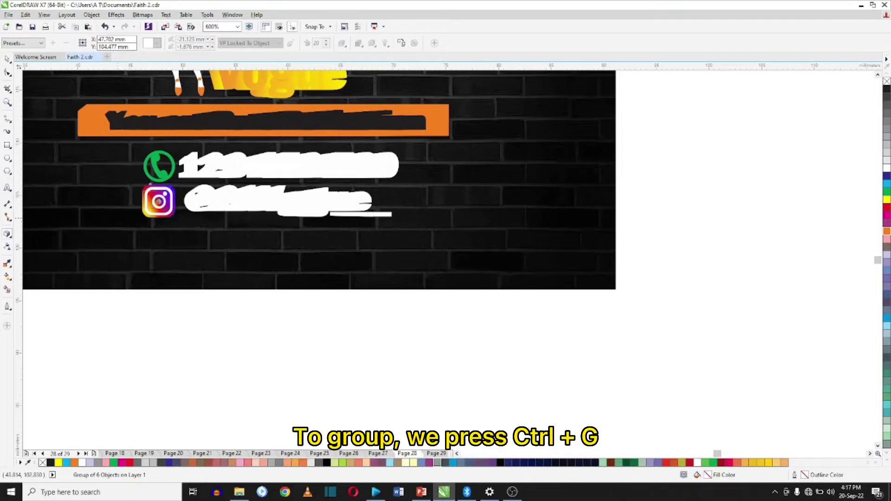
{"action": "left_click", "coordinate": [159, 165]}
{"action": "left_click_drag", "start_coordinate": [159, 166], "coordinate": [109, 179]}
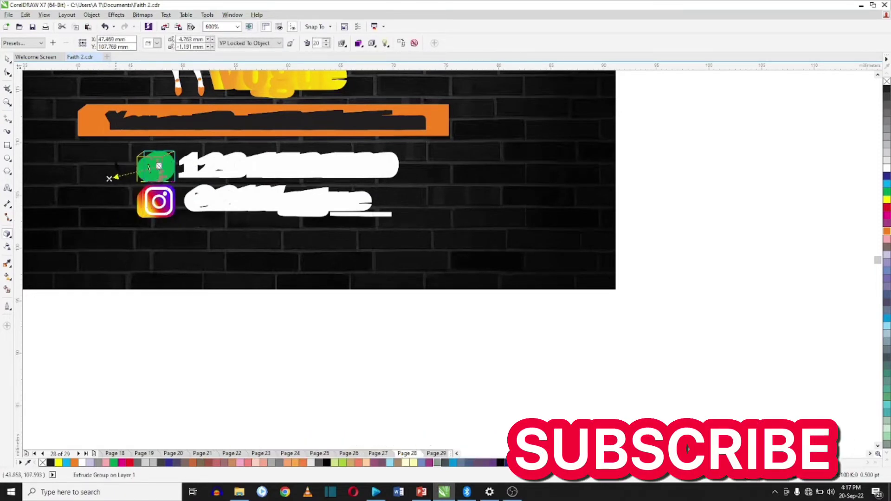
{"action": "left_click", "coordinate": [7, 59]}
{"action": "scroll", "coordinate": [99, 74], "scroll_direction": "down", "scroll_amount": 2}
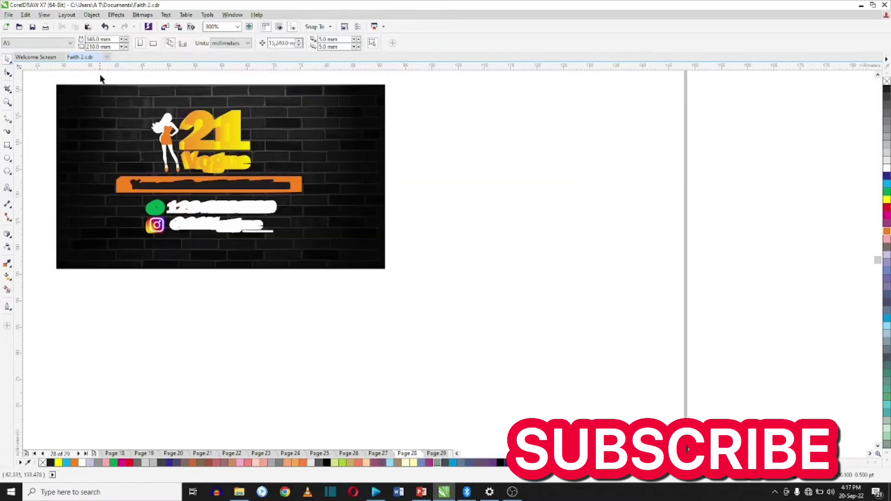
Group the woman silhouette's pieces and extrude the group toward the lower left at depth 20, vanishing point about 4.8 mm left and 5.5 mm down.
{"action": "left_click_drag", "start_coordinate": [134, 80], "coordinate": [195, 191]}
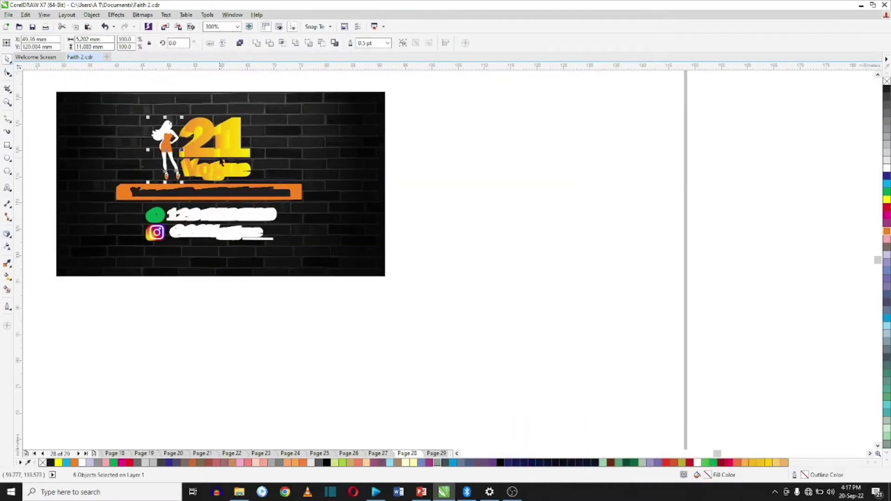
{"action": "key", "text": "ctrl+g"}
{"action": "left_click", "coordinate": [7, 233]}
{"action": "left_click_drag", "start_coordinate": [165, 149], "coordinate": [140, 179]}
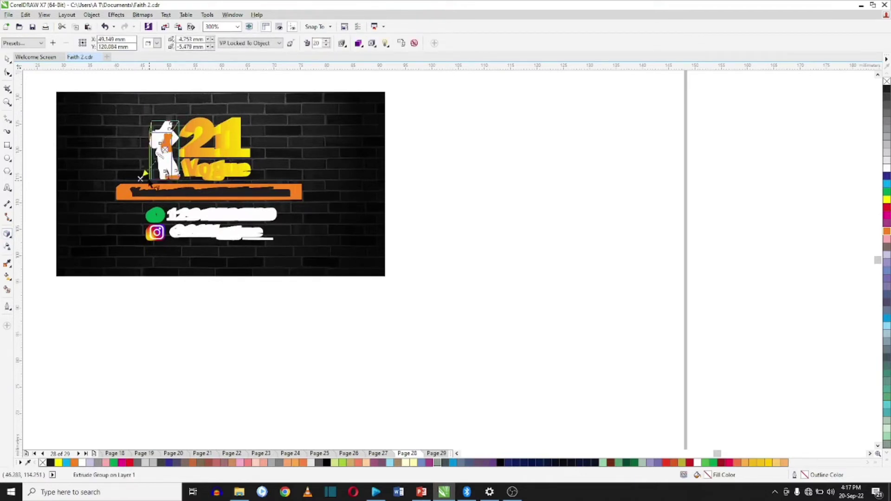
{"action": "left_click", "coordinate": [7, 58]}
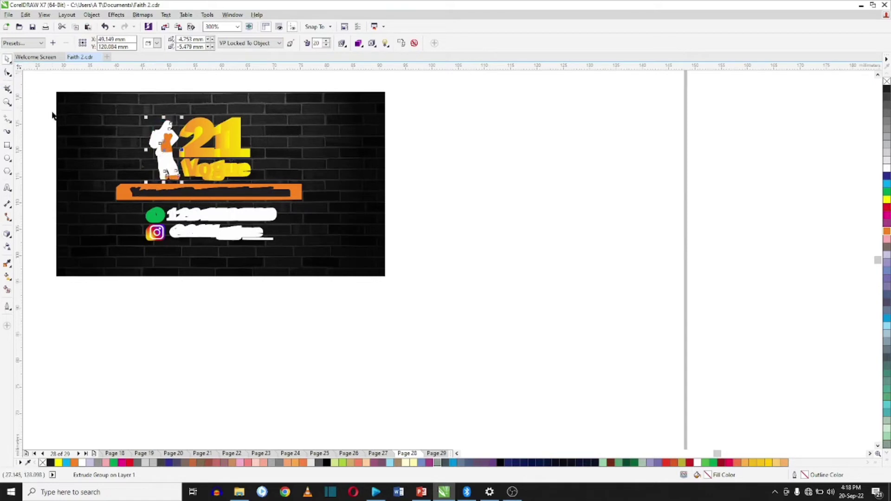
Apply Extrude lighting to "21" with light source 1 at intensity 90 and the full color range.
{"action": "scroll", "coordinate": [158, 129], "scroll_direction": "up", "scroll_amount": 2}
{"action": "left_click", "coordinate": [688, 169]}
{"action": "left_click", "coordinate": [255, 178]}
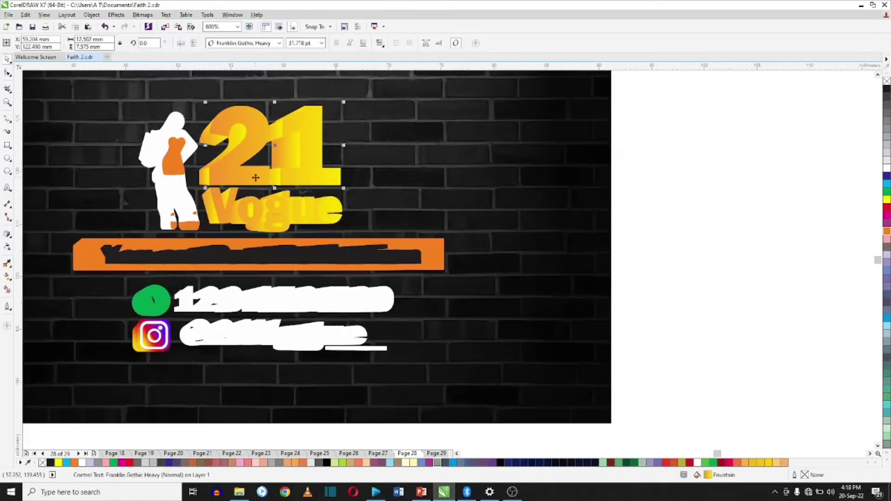
{"action": "left_click", "coordinate": [113, 16]}
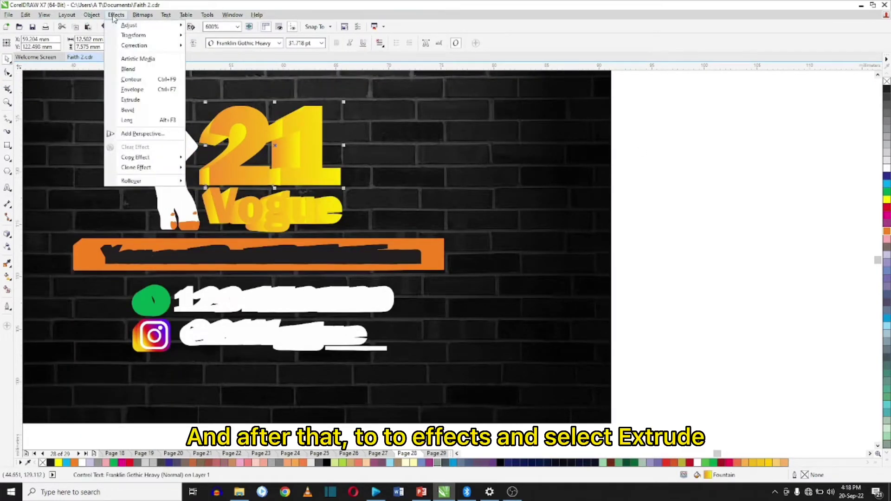
{"action": "left_click", "coordinate": [130, 100]}
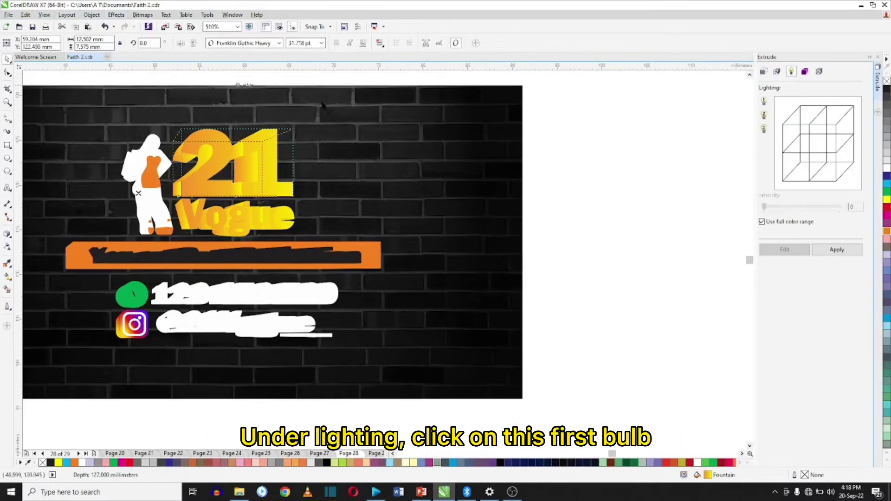
{"action": "left_click", "coordinate": [765, 102]}
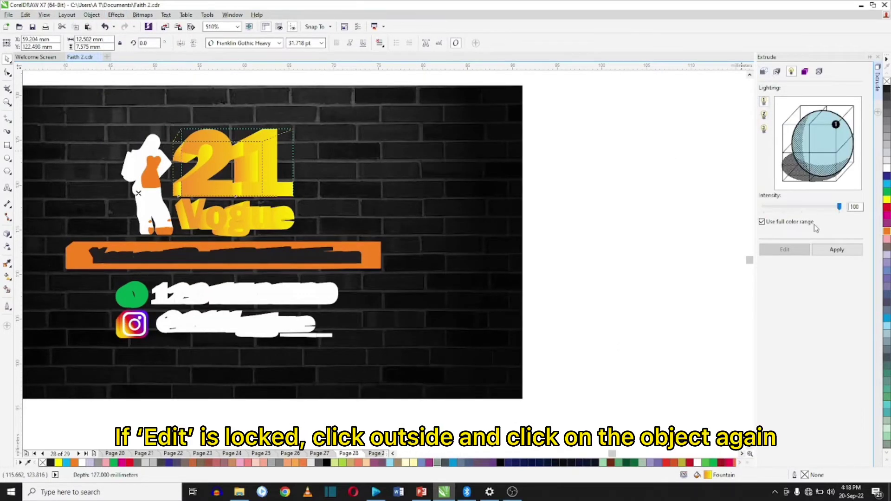
{"action": "left_click", "coordinate": [599, 167]}
{"action": "left_click", "coordinate": [265, 132]}
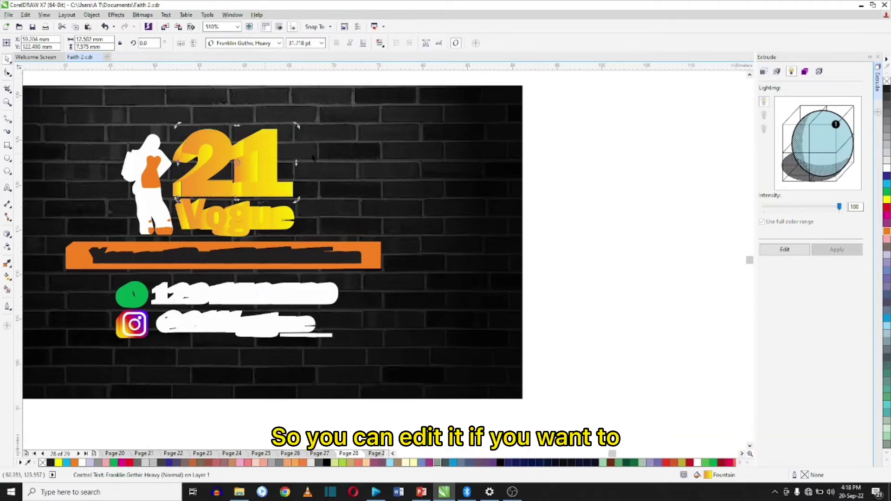
{"action": "left_click", "coordinate": [784, 251]}
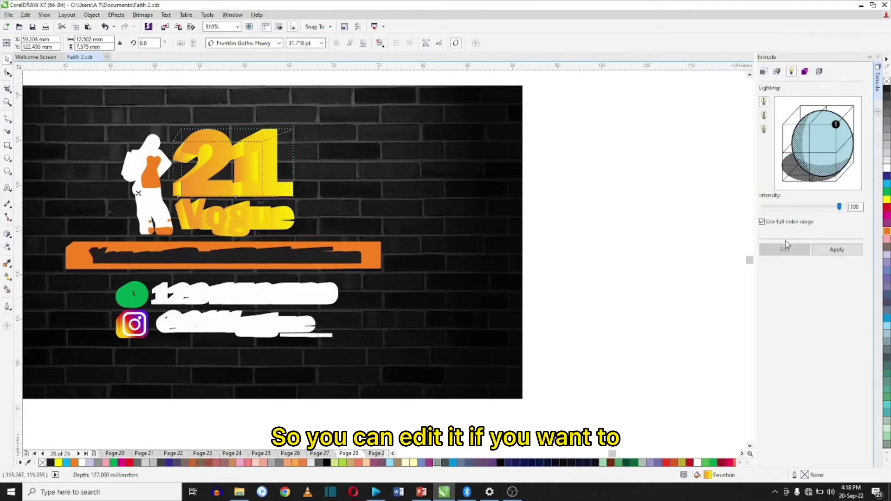
{"action": "left_click_drag", "start_coordinate": [838, 210], "coordinate": [835, 210]}
{"action": "left_click", "coordinate": [837, 251]}
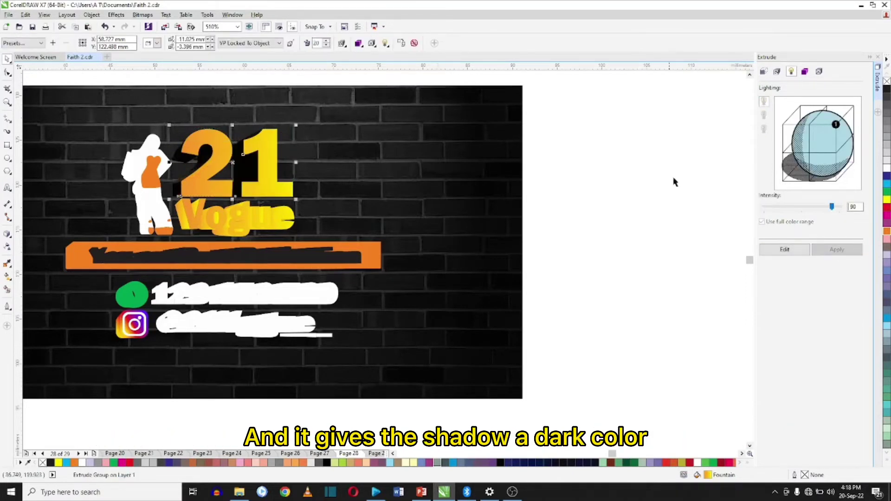
Add light source 2 at intensity about 89 and light source 3 at intensity 79 to the "21" extrusion.
{"action": "left_click", "coordinate": [784, 250]}
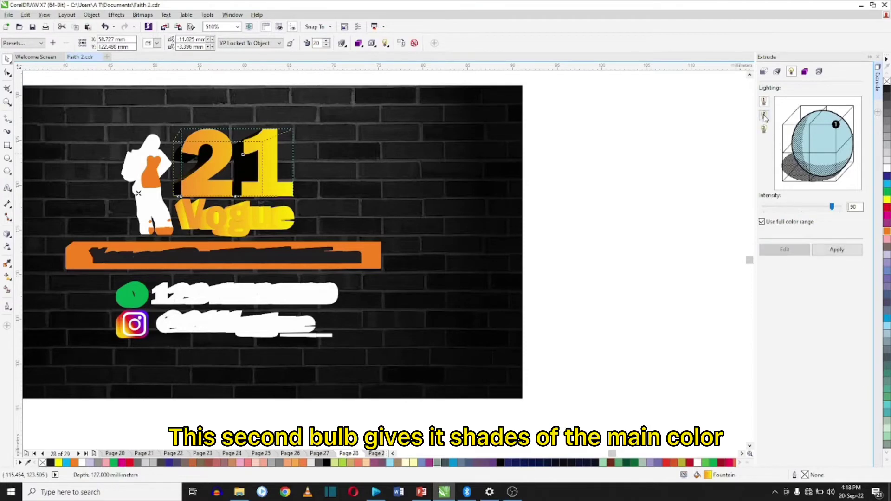
{"action": "left_click_drag", "start_coordinate": [838, 211], "coordinate": [830, 211]}
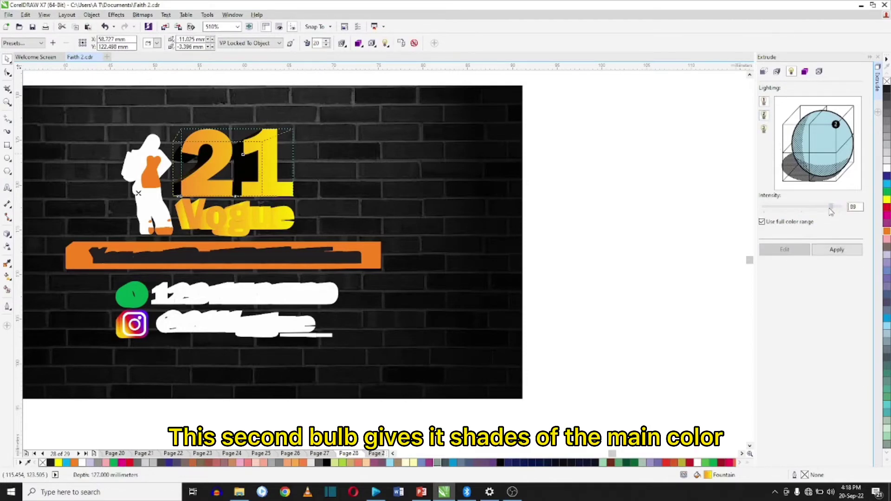
{"action": "left_click", "coordinate": [839, 250]}
{"action": "scroll", "coordinate": [172, 163], "scroll_direction": "up", "scroll_amount": 2}
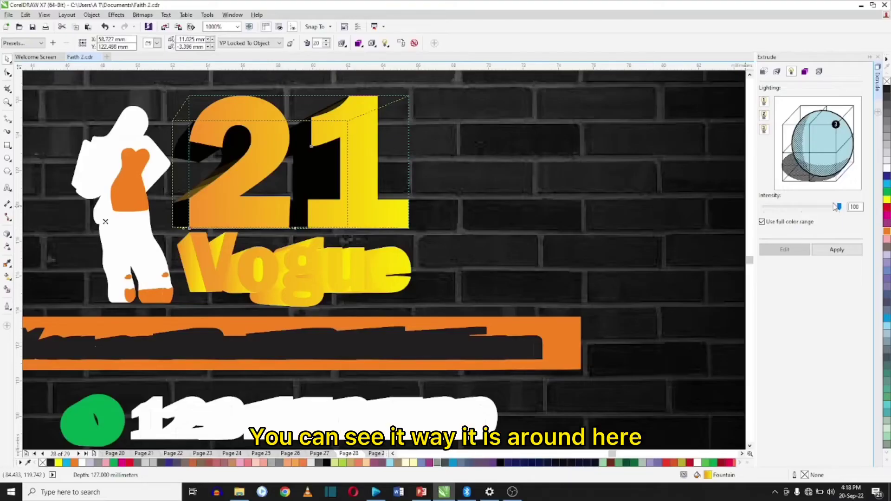
{"action": "left_click", "coordinate": [836, 251]}
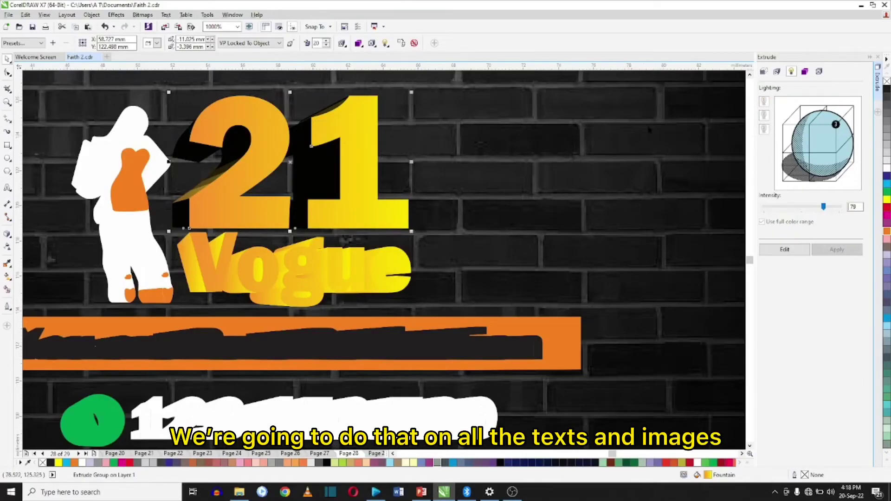
Light the "Vogue" extrusion with light source 1 at intensity 100, plus light sources 2 and 3.
{"action": "key", "text": "Tab"}
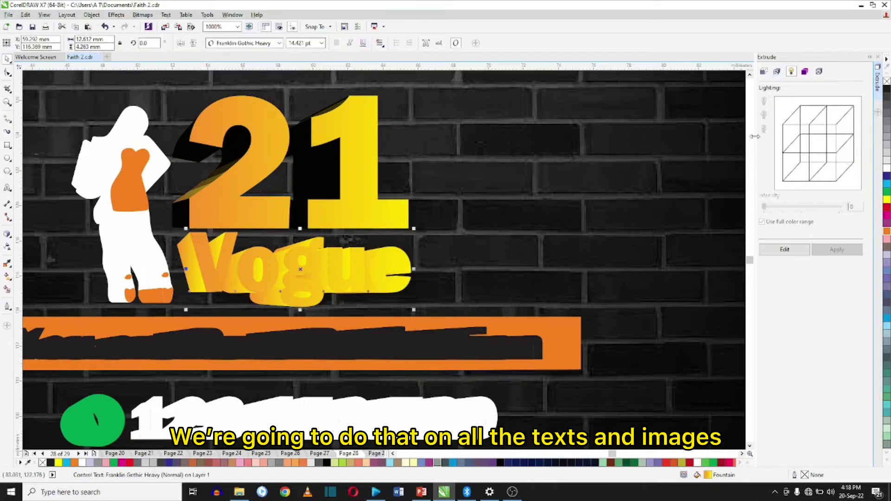
{"action": "left_click", "coordinate": [778, 251]}
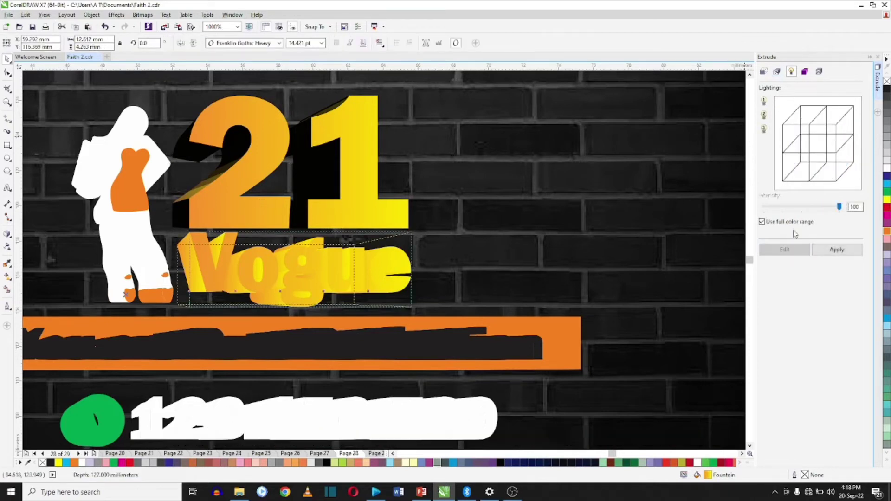
{"action": "left_click", "coordinate": [762, 102]}
{"action": "left_click", "coordinate": [835, 250]}
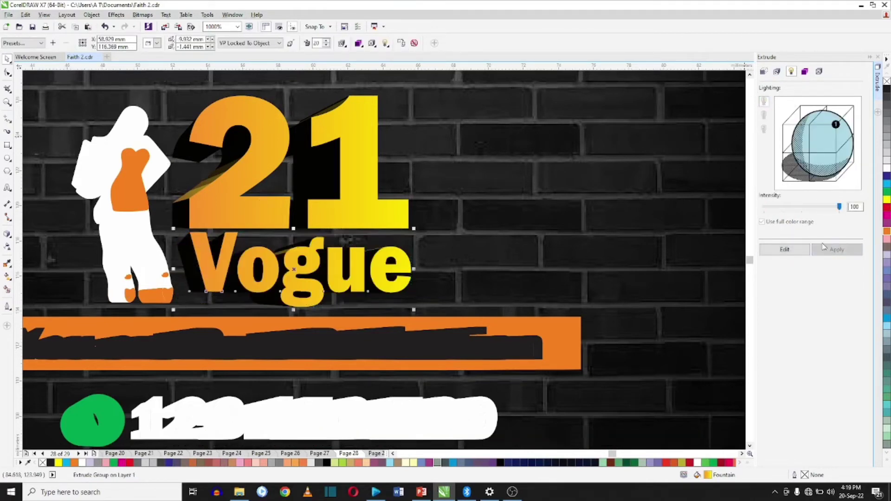
{"action": "left_click", "coordinate": [784, 249]}
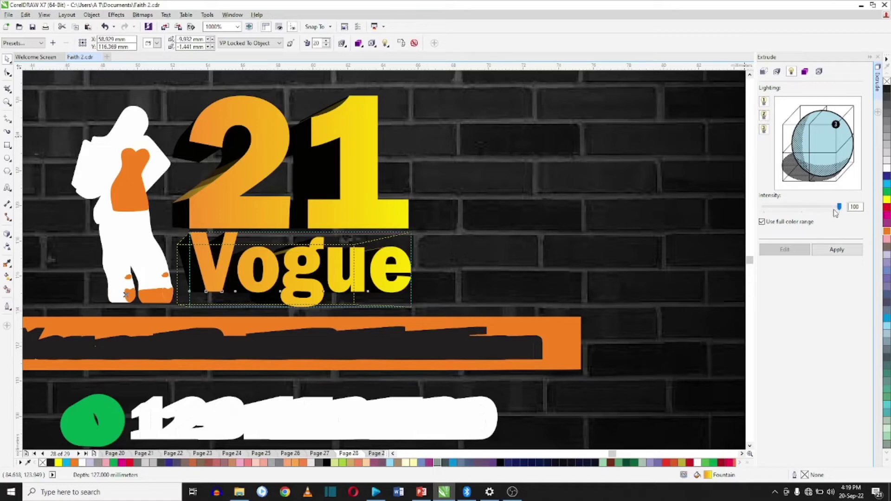
{"action": "left_click", "coordinate": [837, 250]}
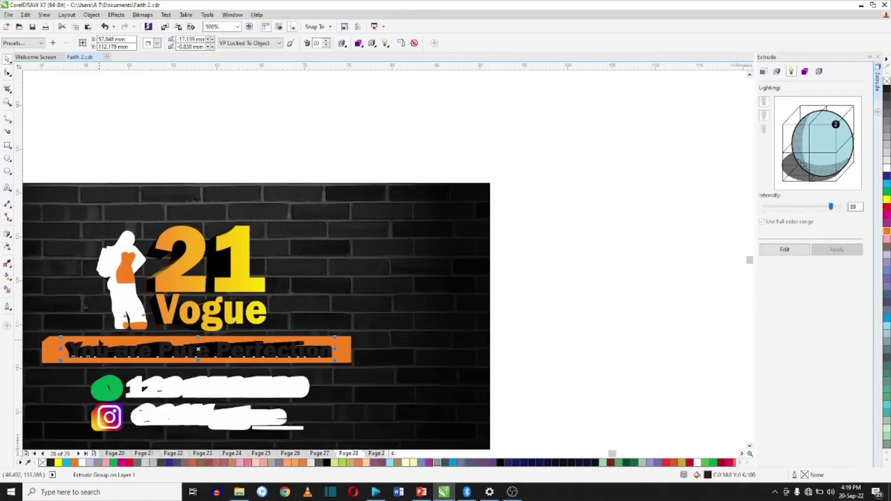
Undo the lighting attempt on the orange banner's extrusion.
{"action": "left_click", "coordinate": [98, 344]}
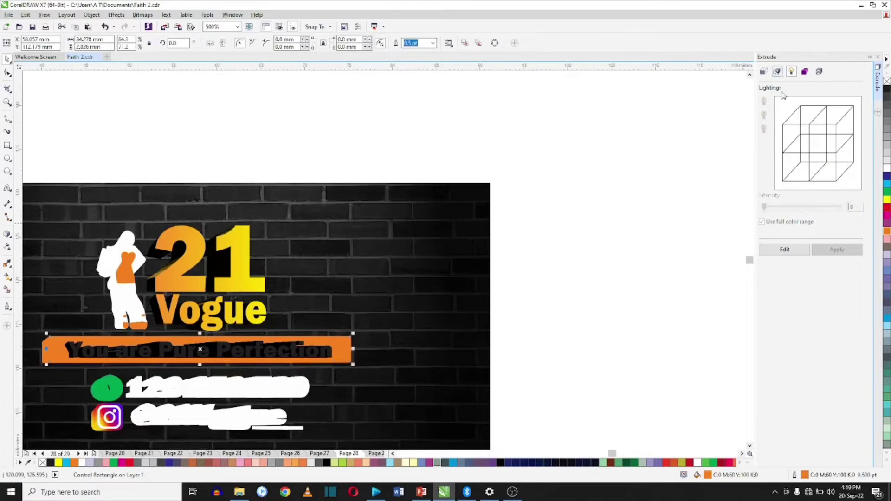
{"action": "key", "text": "ctrl+z"}
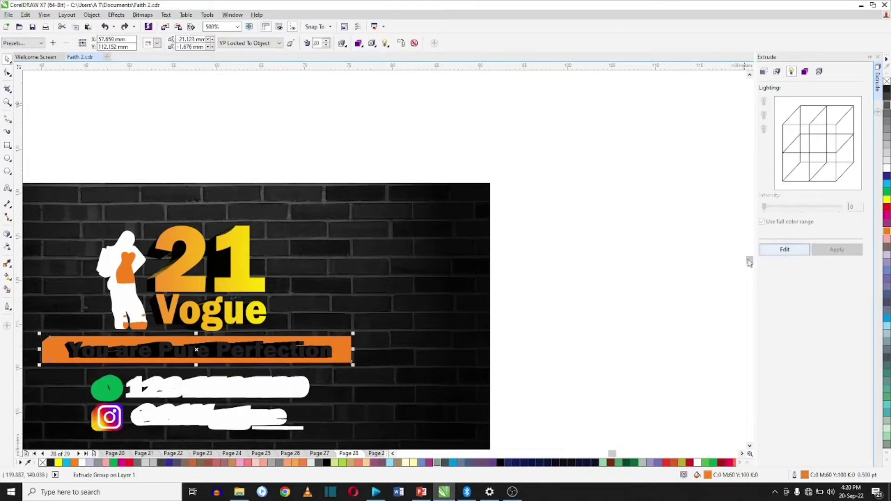
{"action": "key", "text": "ctrl+z"}
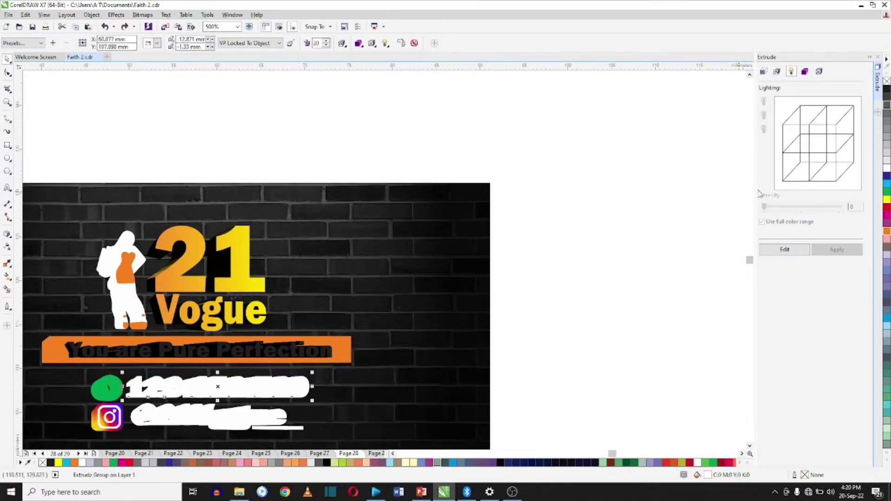
Light the phone number's extrusion with light source 1 at intensity 100.
{"action": "left_click", "coordinate": [784, 250]}
{"action": "left_click", "coordinate": [763, 102]}
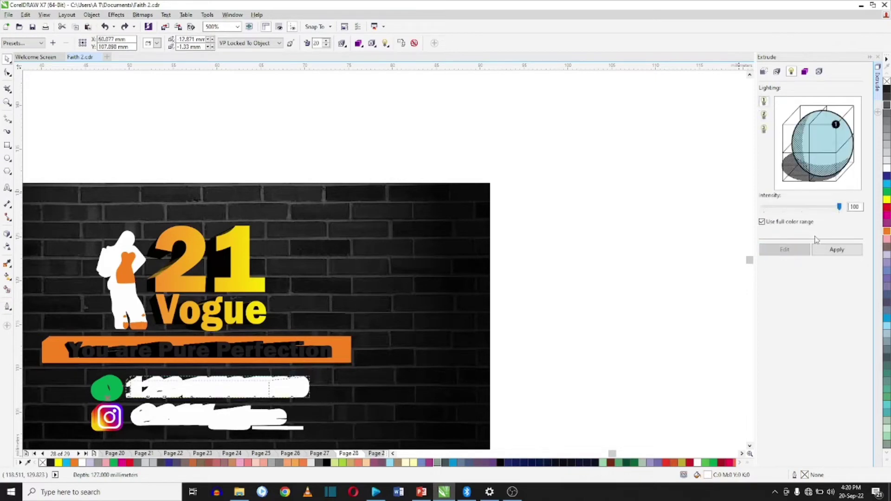
{"action": "left_click", "coordinate": [835, 250]}
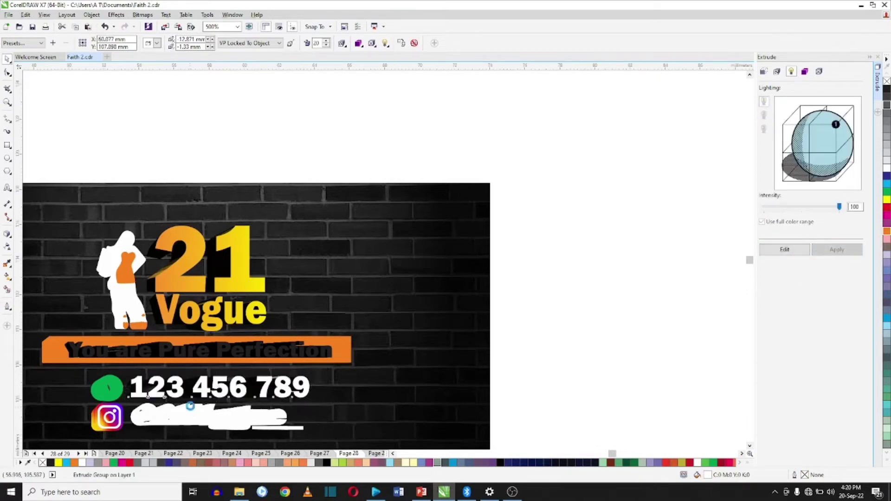
Light the Instagram handle's extrusion with light sources 1 and 2, setting the second to intensity 100.
{"action": "scroll", "coordinate": [190, 406], "scroll_direction": "up", "scroll_amount": 1}
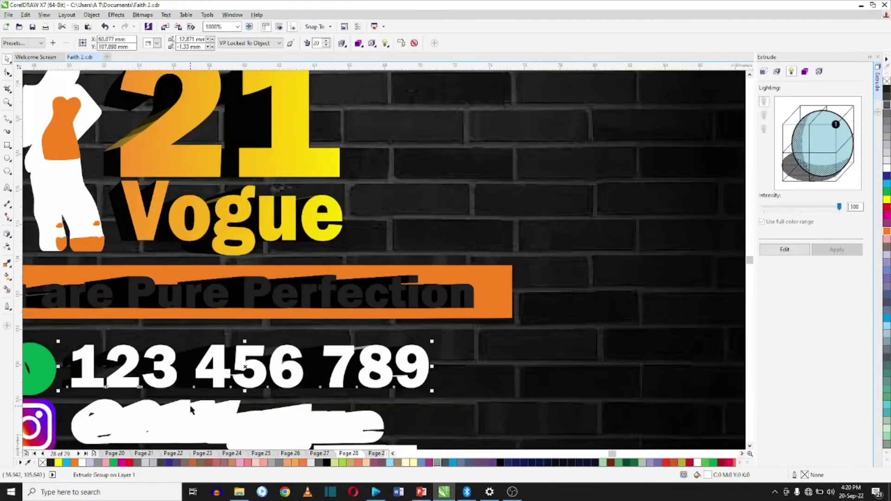
{"action": "left_click", "coordinate": [272, 431]}
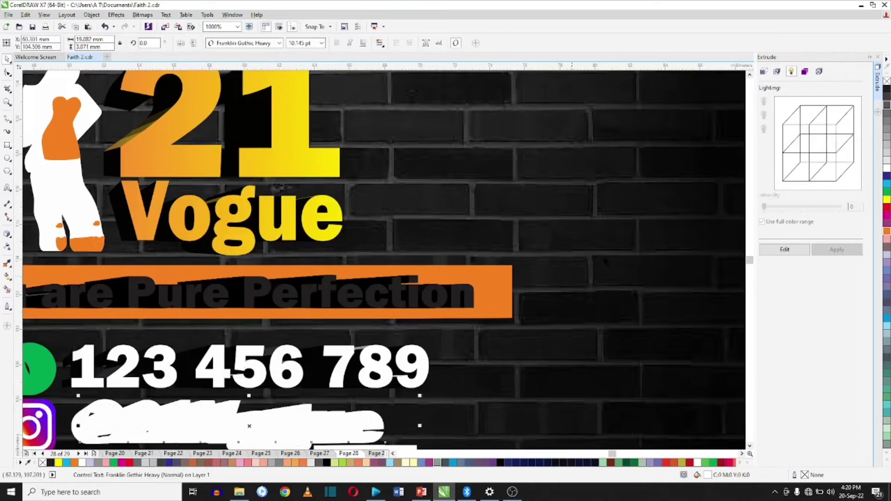
{"action": "left_click", "coordinate": [785, 251]}
{"action": "left_click", "coordinate": [764, 101]}
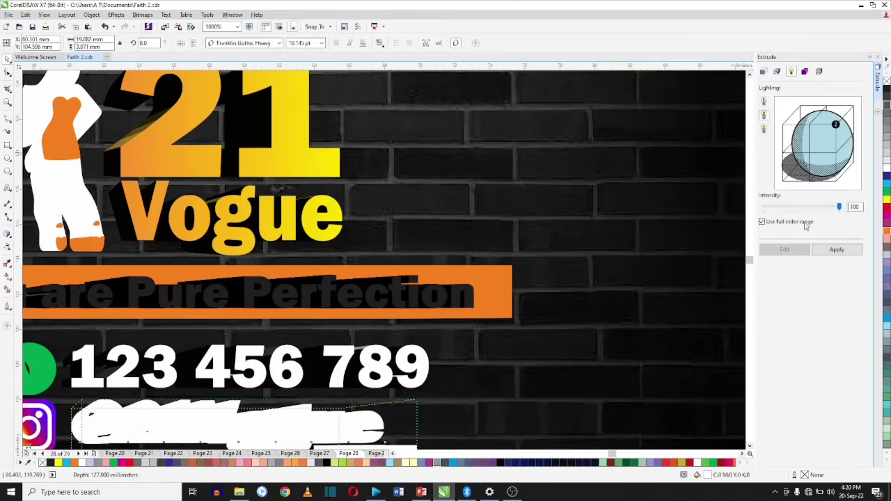
{"action": "left_click", "coordinate": [836, 250]}
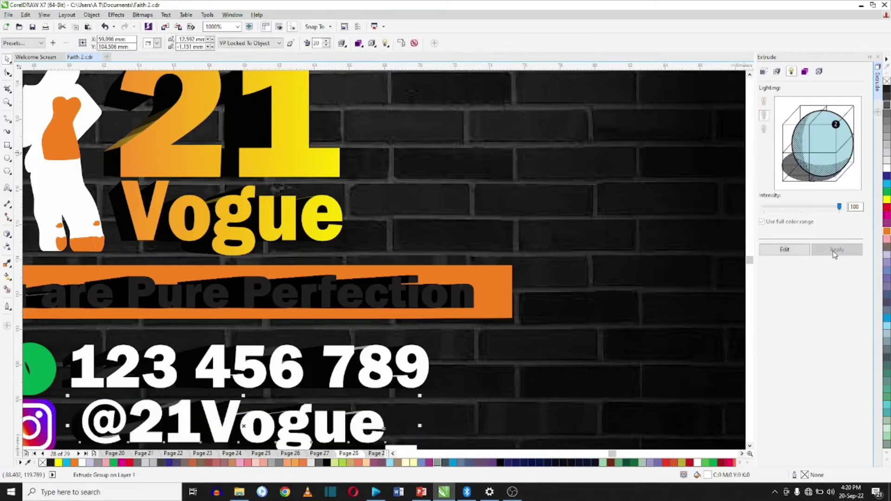
Light the Instagram icon's extrusion with light sources 1 and 2, both at intensity 100.
{"action": "scroll", "coordinate": [238, 387], "scroll_direction": "down", "scroll_amount": 2}
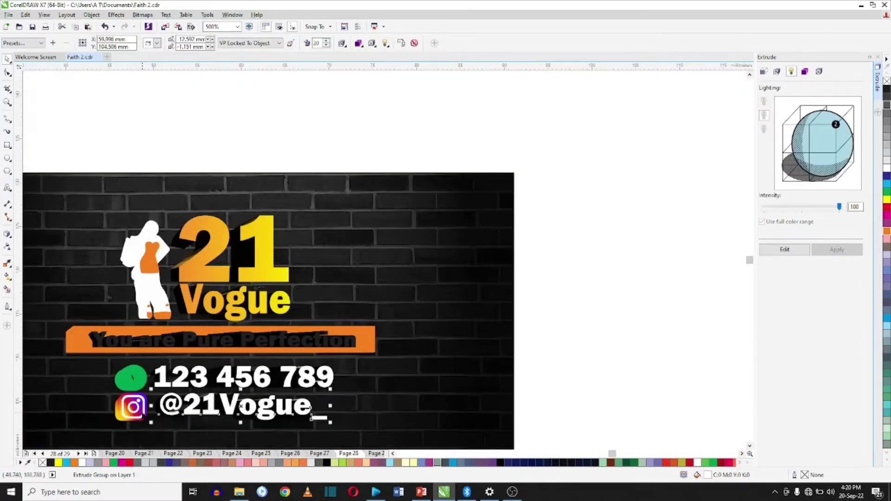
{"action": "scroll", "coordinate": [143, 413], "scroll_direction": "up", "scroll_amount": 2}
{"action": "left_click", "coordinate": [113, 414]}
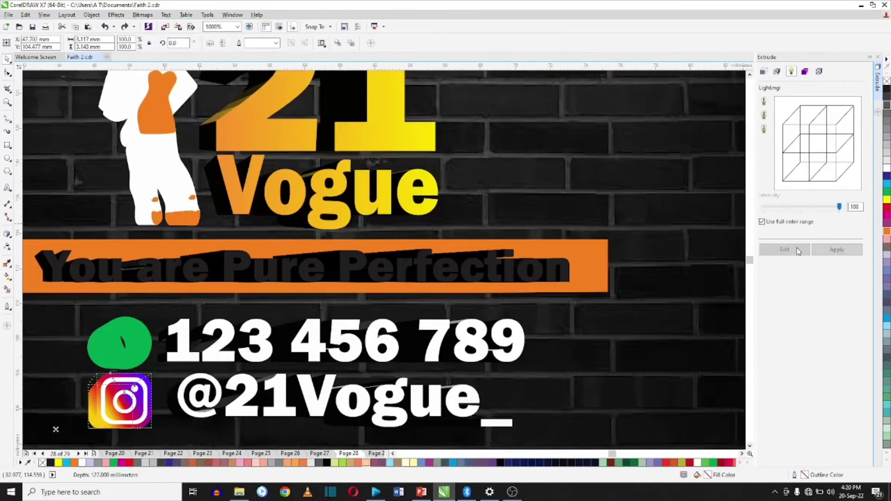
{"action": "left_click", "coordinate": [836, 250]}
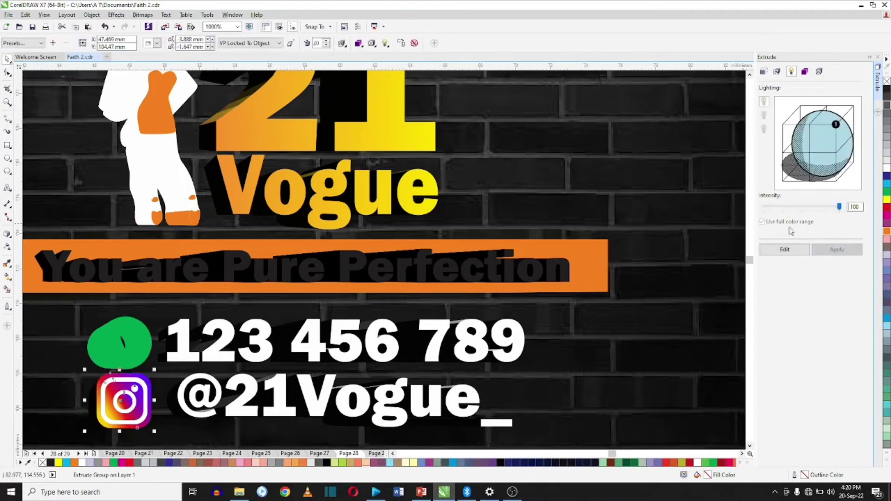
{"action": "left_click", "coordinate": [784, 250]}
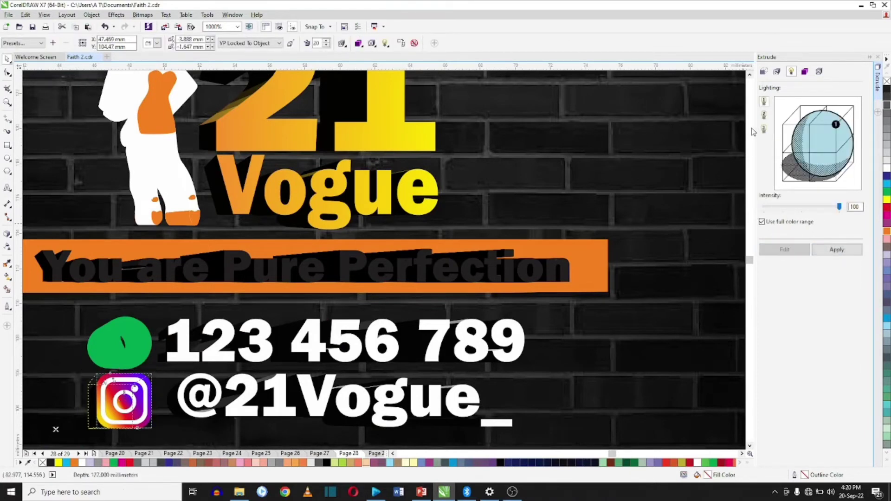
{"action": "left_click", "coordinate": [831, 252]}
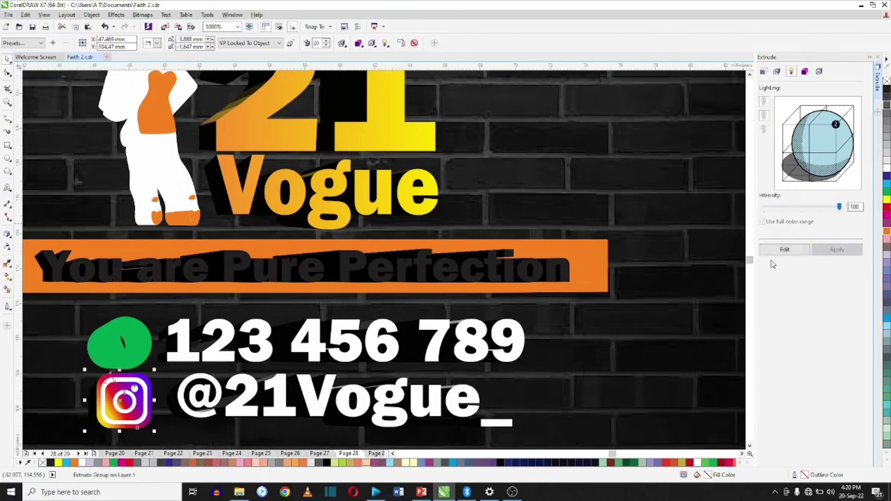
Light the phone icon's extrusion with light source 1 at intensity 90 and remove the icon's outline.
{"action": "left_click", "coordinate": [641, 238]}
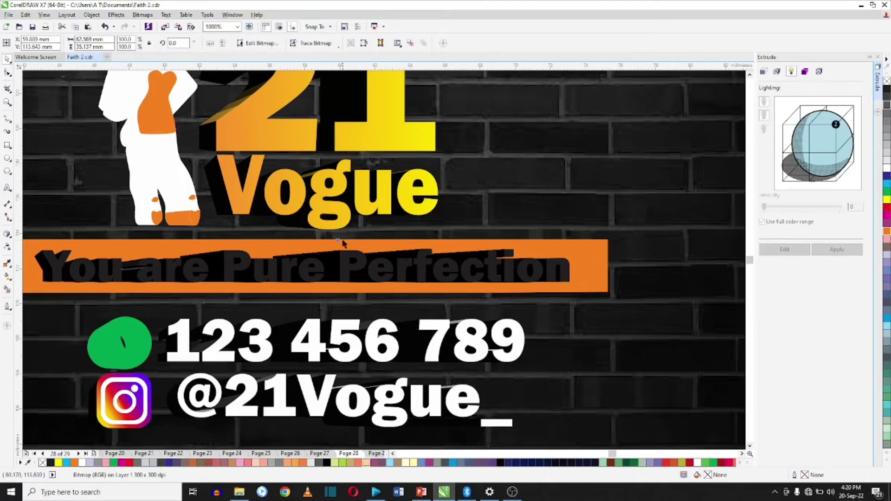
{"action": "left_click", "coordinate": [123, 342]}
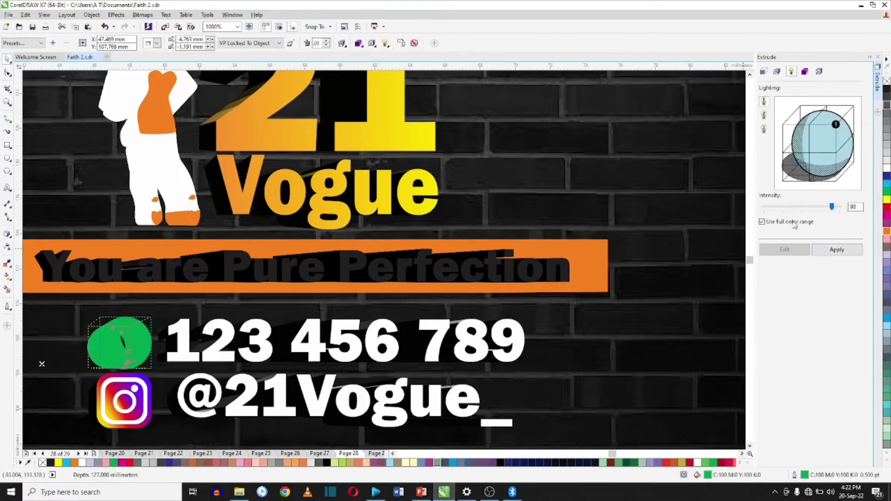
{"action": "left_click", "coordinate": [836, 250]}
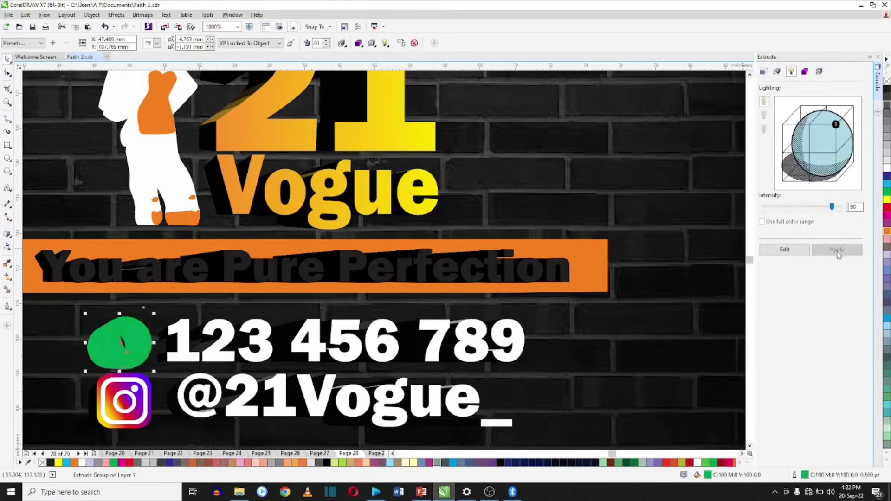
{"action": "left_click", "coordinate": [784, 250]}
{"action": "left_click", "coordinate": [838, 250]}
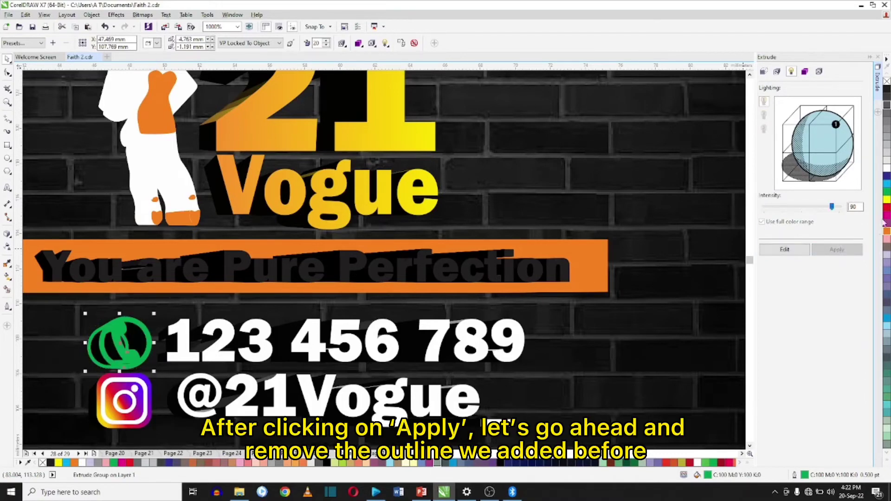
{"action": "right_click", "coordinate": [886, 83]}
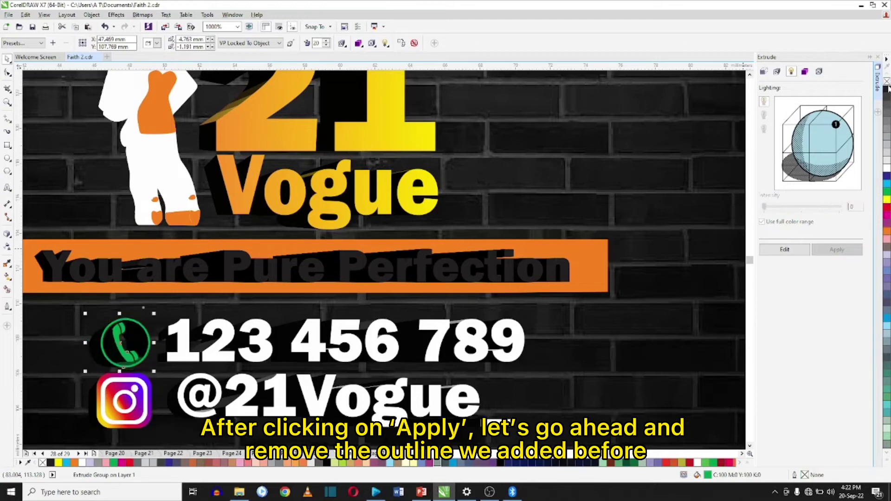
Light the woman silhouette's extrusion with light source 1 at intensity 100 and remove the silhouette's outline.
{"action": "scroll", "coordinate": [352, 230], "scroll_direction": "down", "scroll_amount": 2}
{"action": "left_click", "coordinate": [252, 144]}
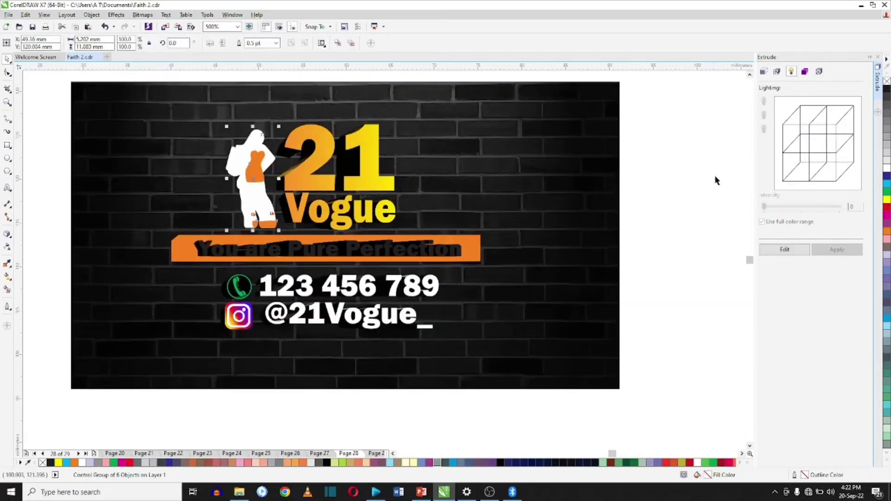
{"action": "left_click", "coordinate": [783, 251]}
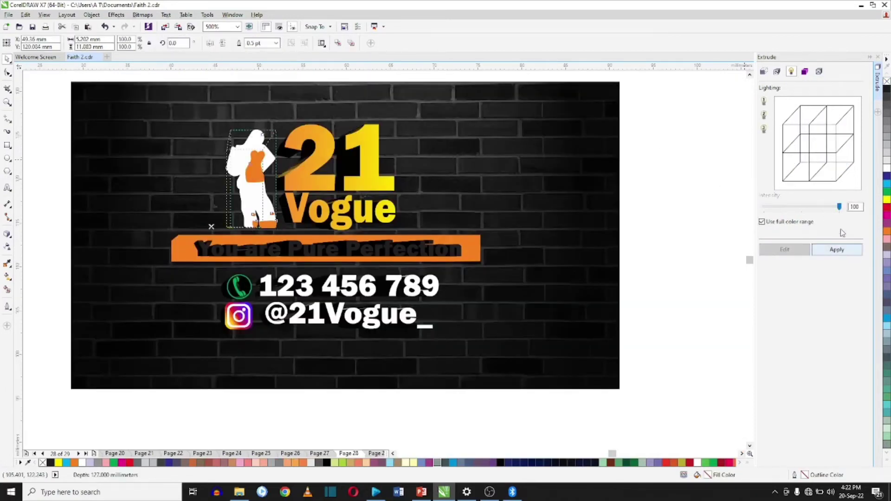
{"action": "left_click", "coordinate": [764, 101]}
{"action": "left_click", "coordinate": [836, 250]}
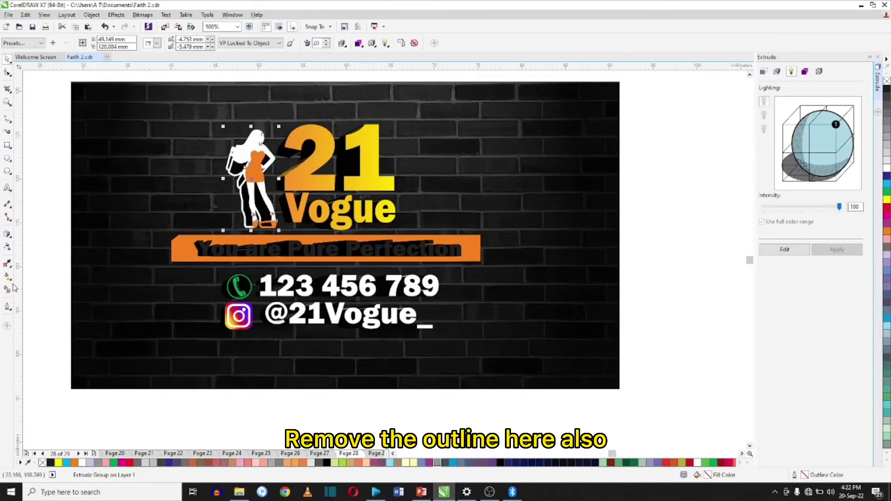
{"action": "left_click", "coordinate": [7, 306]}
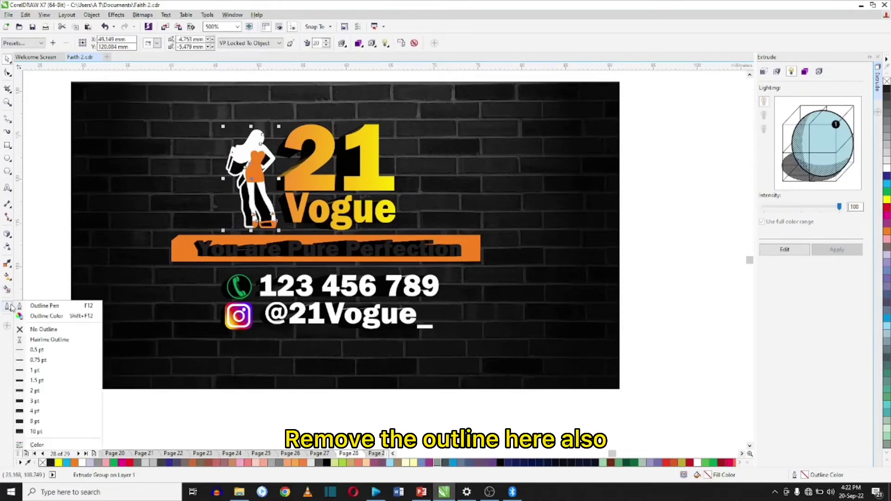
{"action": "left_click", "coordinate": [48, 331]}
{"action": "scroll", "coordinate": [232, 164], "scroll_direction": "up", "scroll_amount": 1}
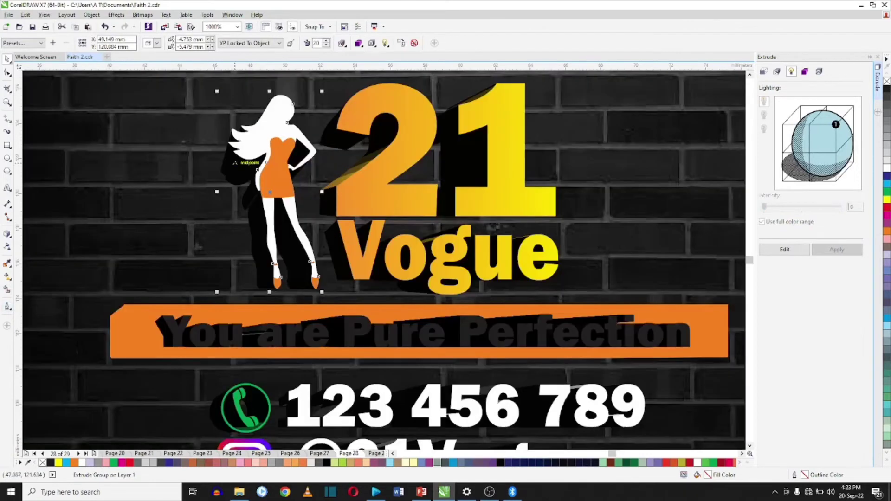
{"action": "key", "text": "Escape"}
Light the orange banner's extrusion with light source 1 at intensity 100 and remove the banner's outline.
{"action": "scroll", "coordinate": [274, 246], "scroll_direction": "down", "scroll_amount": 1}
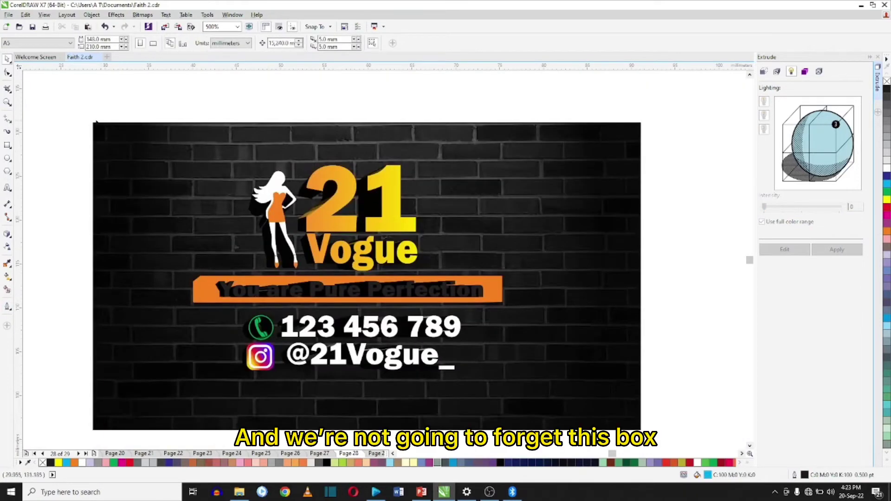
{"action": "left_click", "coordinate": [200, 290]}
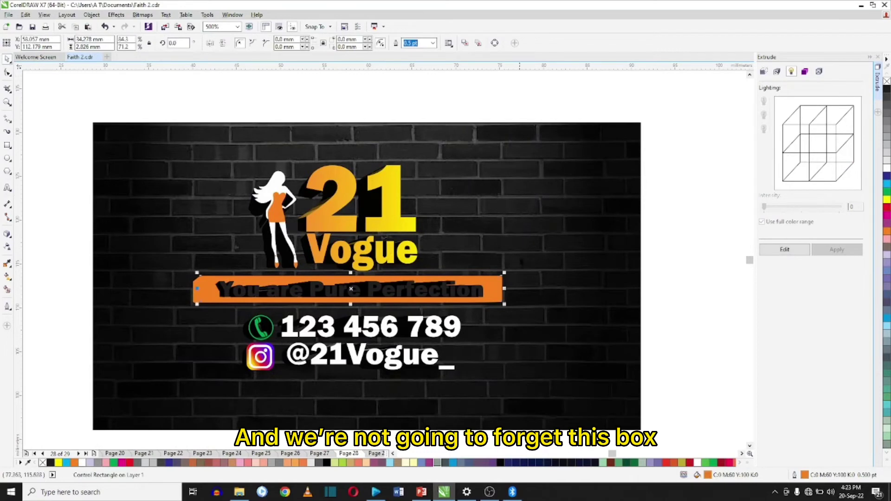
{"action": "left_click", "coordinate": [784, 251]}
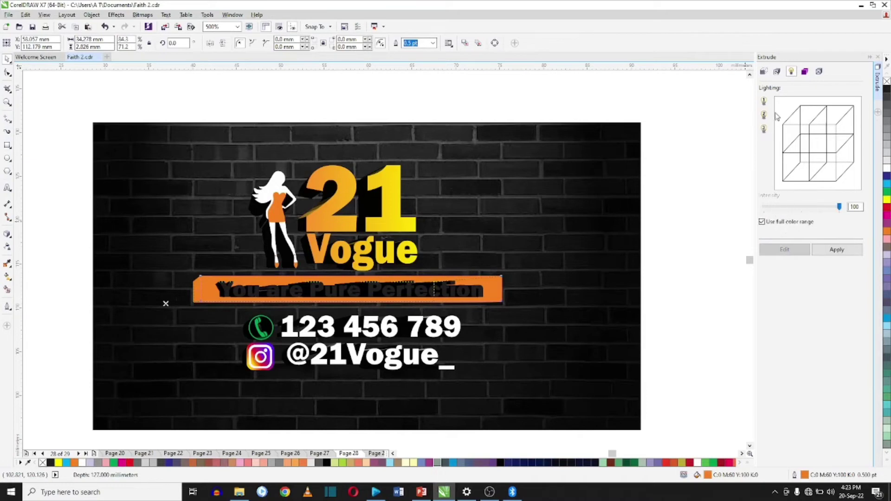
{"action": "left_click", "coordinate": [763, 101]}
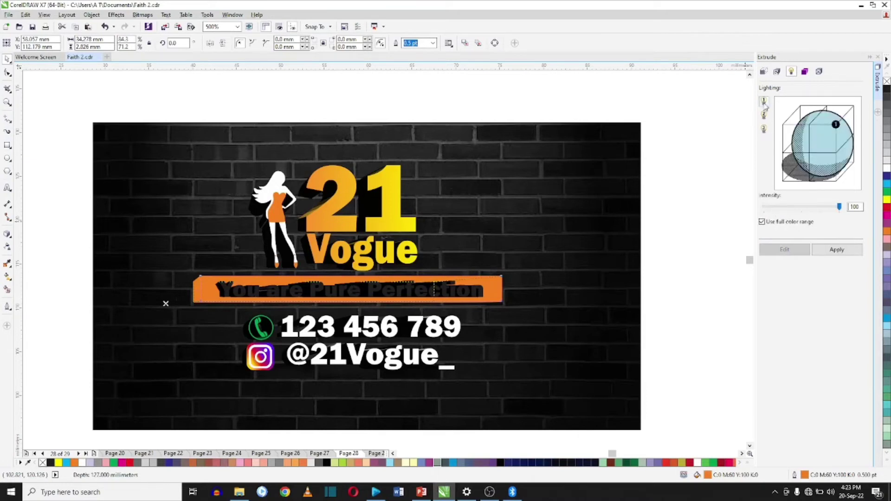
{"action": "left_click", "coordinate": [852, 253]}
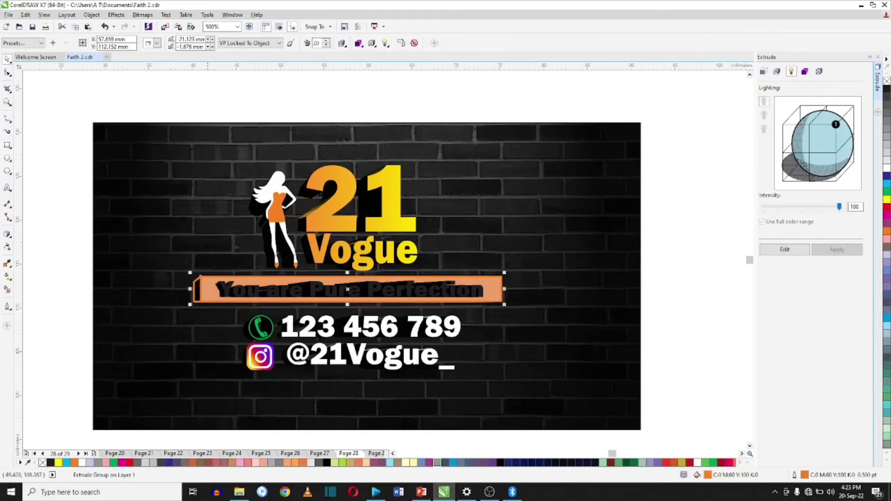
{"action": "left_click", "coordinate": [7, 306]}
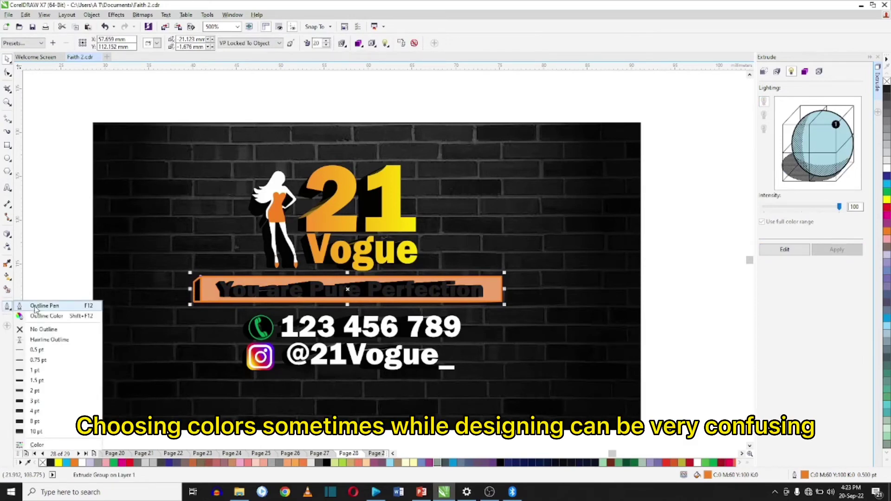
{"action": "left_click", "coordinate": [43, 329]}
Fill the banner with green (C:100 M:0 Y:100 K:0) and recolour the slogan text orange.
{"action": "left_click", "coordinate": [864, 197]}
{"action": "left_click", "coordinate": [863, 184]}
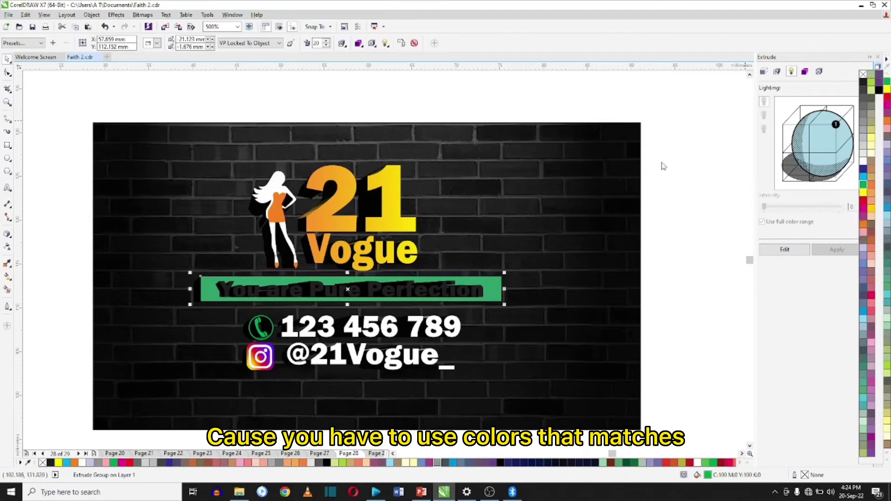
{"action": "left_click", "coordinate": [461, 293]}
{"action": "left_click", "coordinate": [886, 412]}
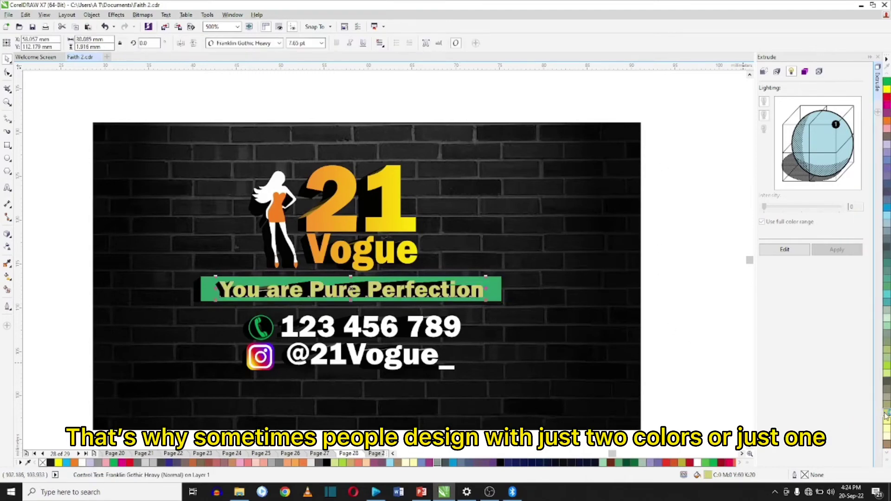
{"action": "left_click", "coordinate": [886, 452]}
{"action": "left_click", "coordinate": [863, 225]}
Fill the banner behind the slogan with brown (C:0 M:20 Y:40 K:40).
{"action": "key", "text": "Tab"}
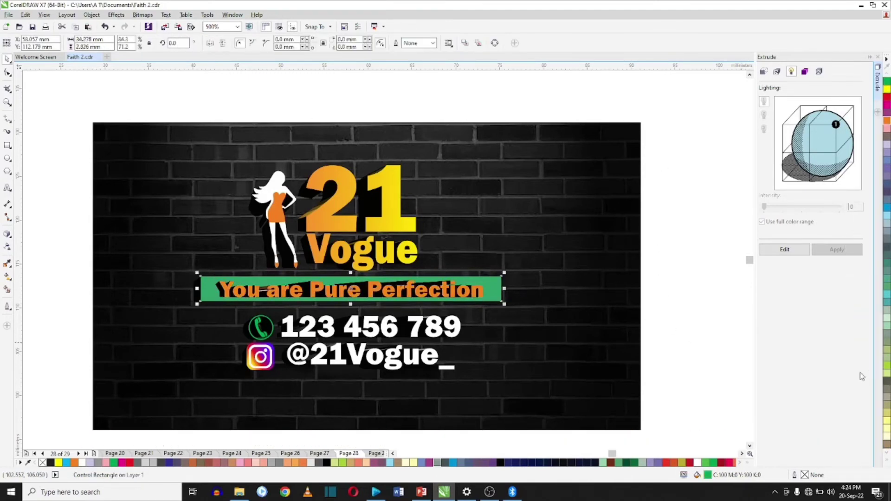
{"action": "left_click", "coordinate": [886, 445]}
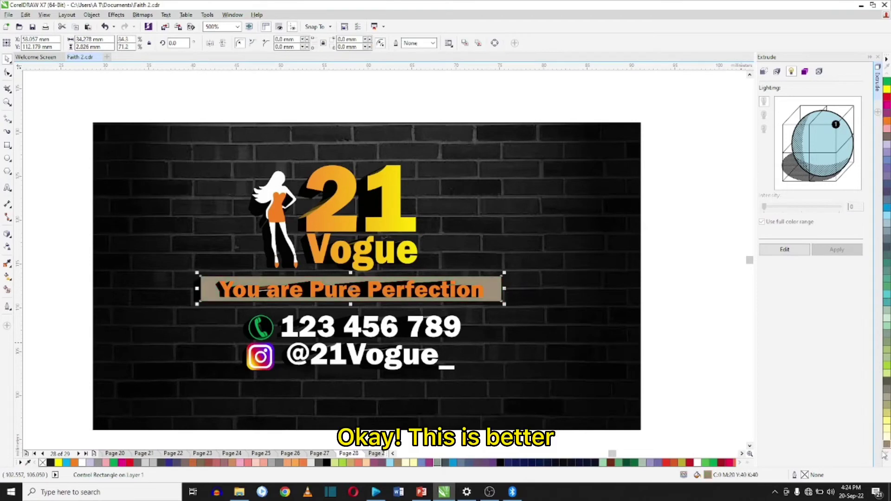
{"action": "left_click", "coordinate": [654, 290]}
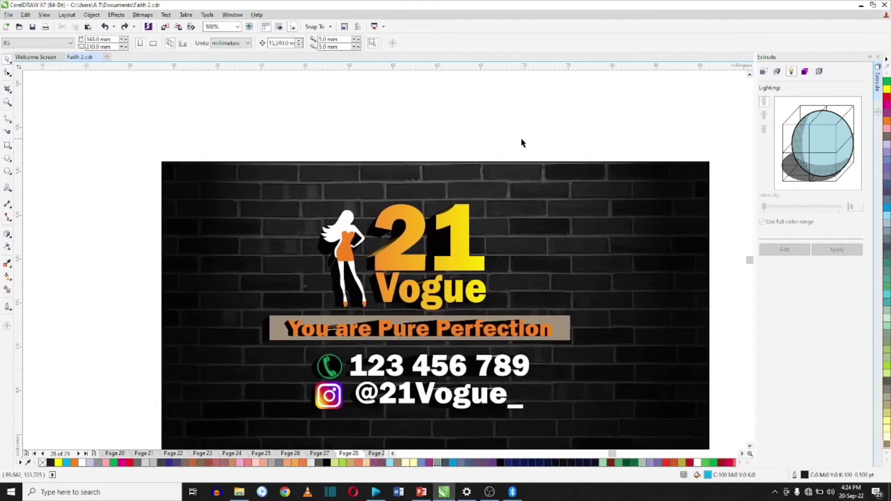
Open the Bevel effect settings with the number 21 selected and close the Extrude settings.
{"action": "left_click", "coordinate": [464, 218]}
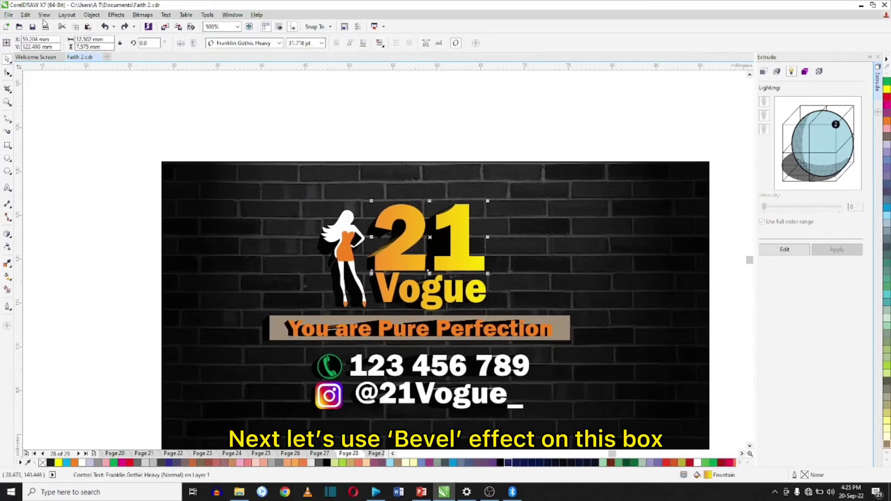
{"action": "left_click", "coordinate": [116, 14]}
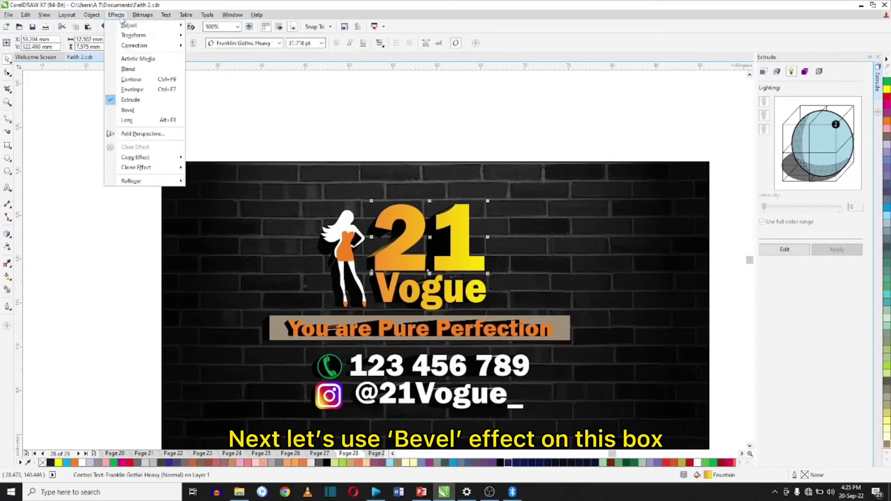
{"action": "left_click", "coordinate": [132, 110]}
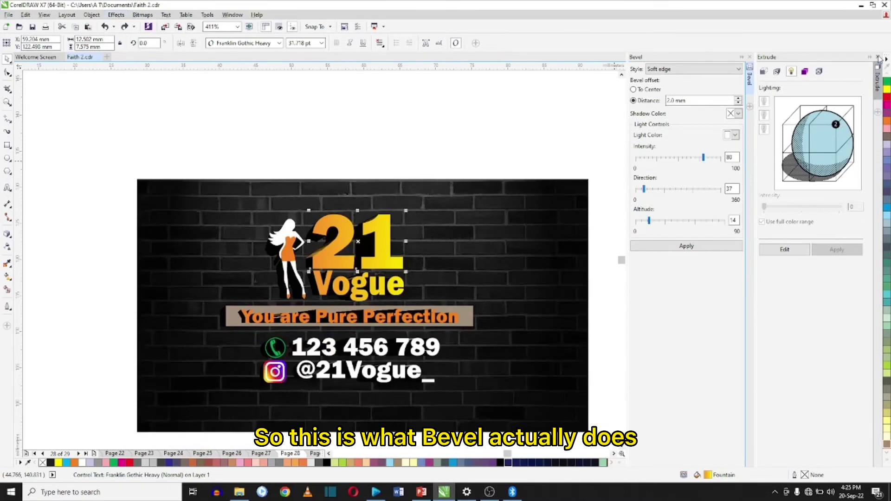
{"action": "left_click", "coordinate": [878, 56]}
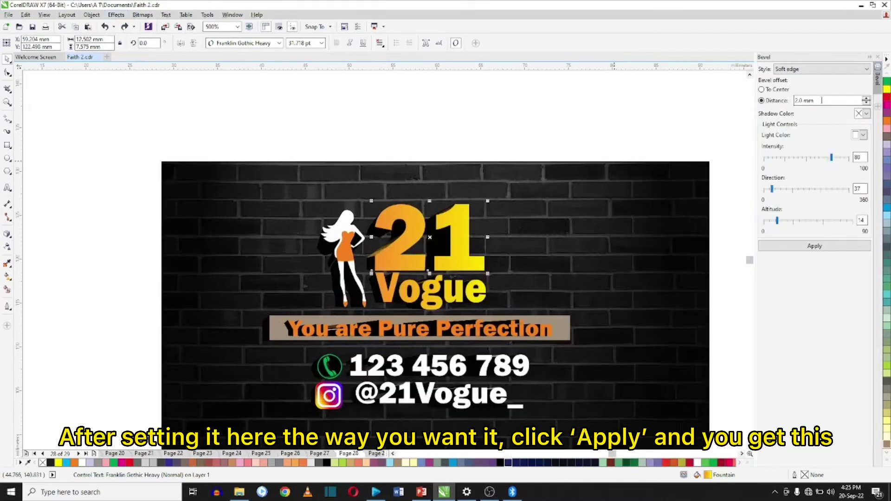
Try a Soft edge bevel with a 2.0 mm distance on the number 21, and undo it.
{"action": "left_click", "coordinate": [802, 249]}
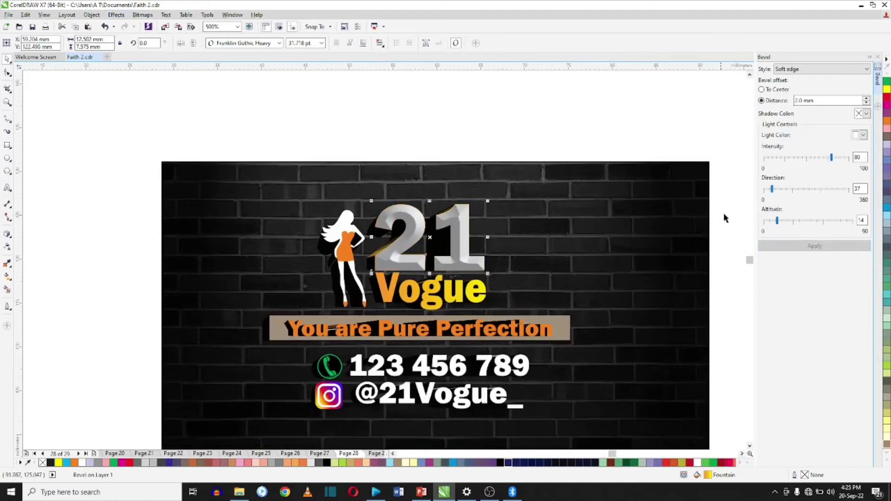
{"action": "key", "text": "ctrl+z"}
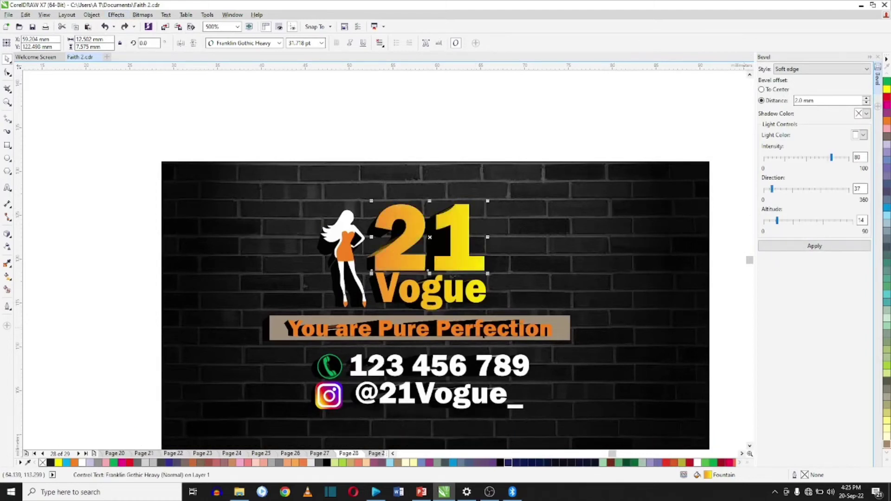
Bevel the slogan banner with a Soft edge at 2.0 mm distance, intensity 81, direction 79 and altitude 53.
{"action": "left_click", "coordinate": [565, 327]}
{"action": "left_click", "coordinate": [802, 249]}
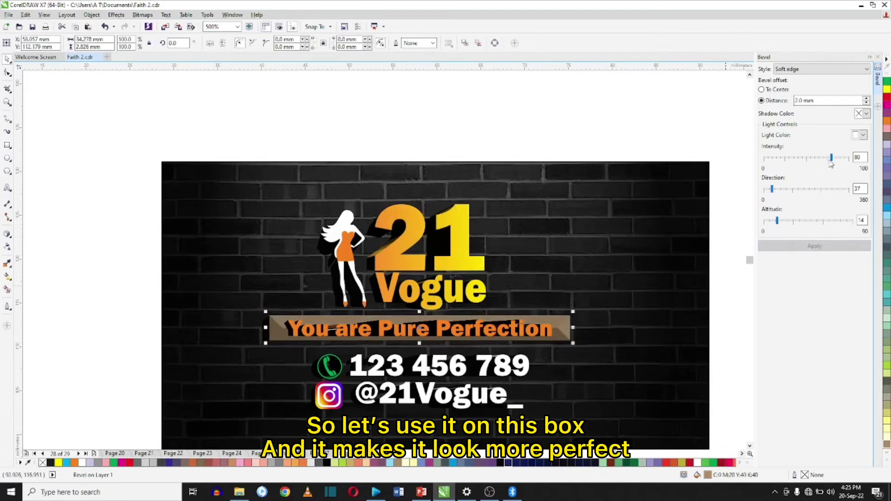
{"action": "left_click_drag", "start_coordinate": [831, 157], "coordinate": [821, 160]}
Apply the same 2.0 mm Soft edge bevel to the phone number and the Instagram handle.
{"action": "left_click", "coordinate": [484, 367]}
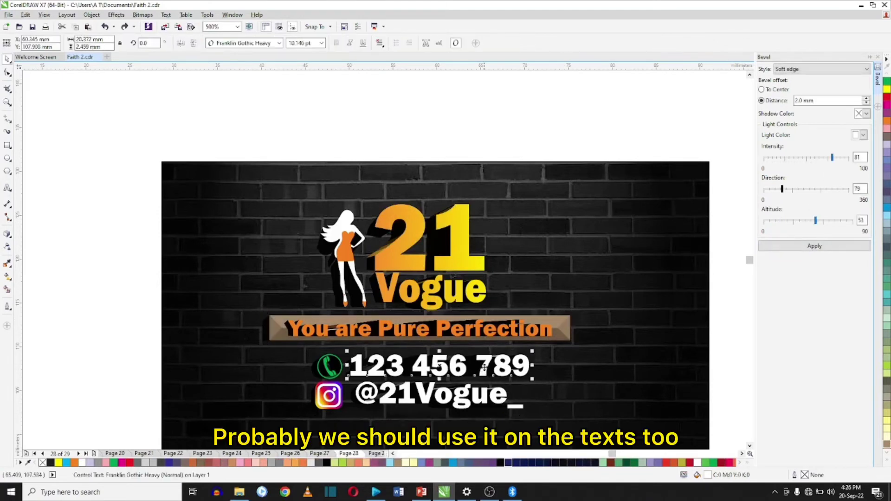
{"action": "left_click", "coordinate": [814, 246]}
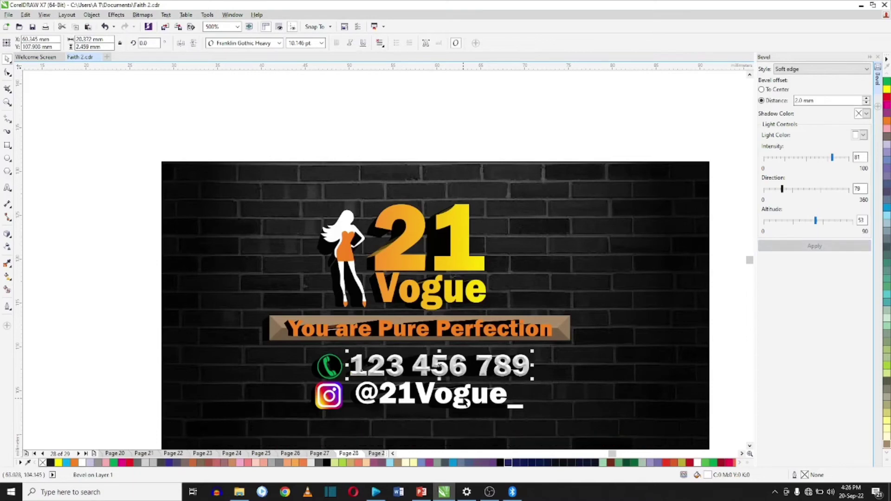
{"action": "key", "text": "Tab"}
{"action": "left_click", "coordinate": [814, 246]}
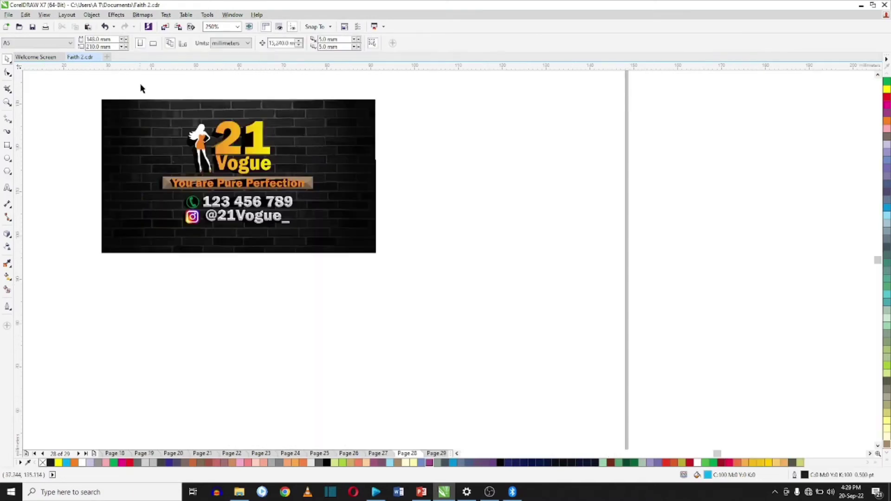
Select all the logo elements over the brick background and cast a Drop Shadow from them down to the left.
{"action": "left_click_drag", "start_coordinate": [140, 83], "coordinate": [333, 254]}
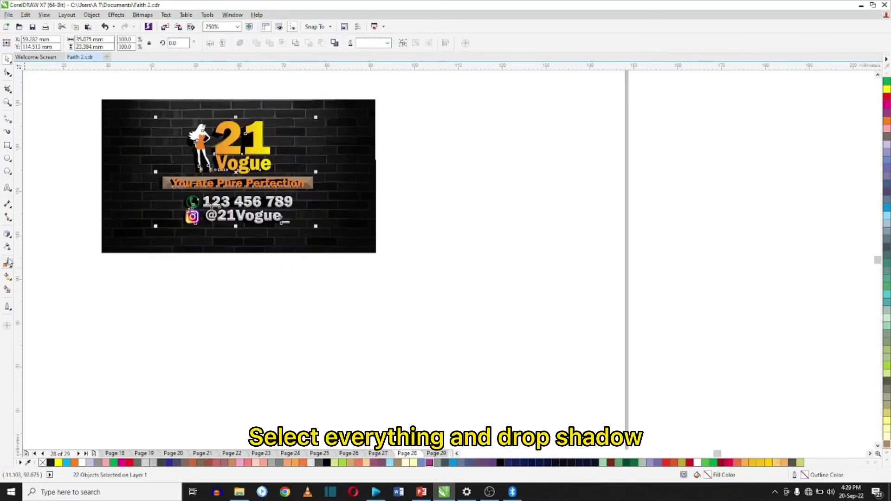
{"action": "left_click", "coordinate": [7, 236]}
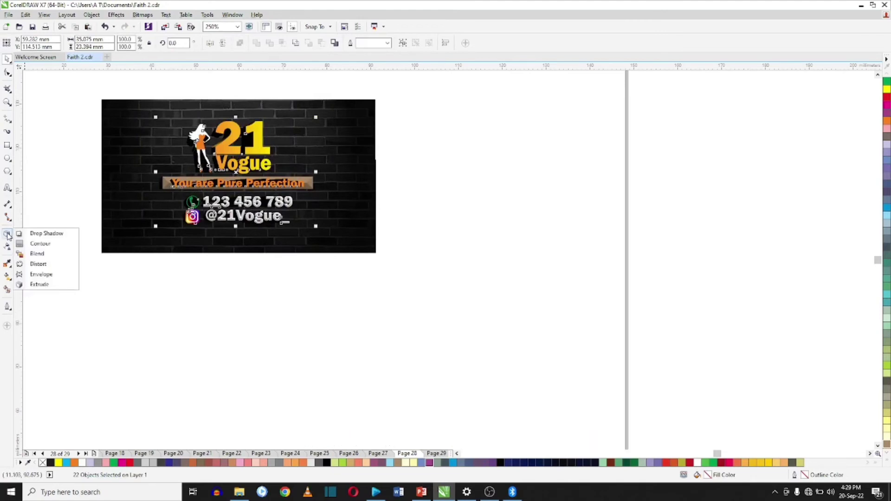
{"action": "left_click", "coordinate": [44, 233]}
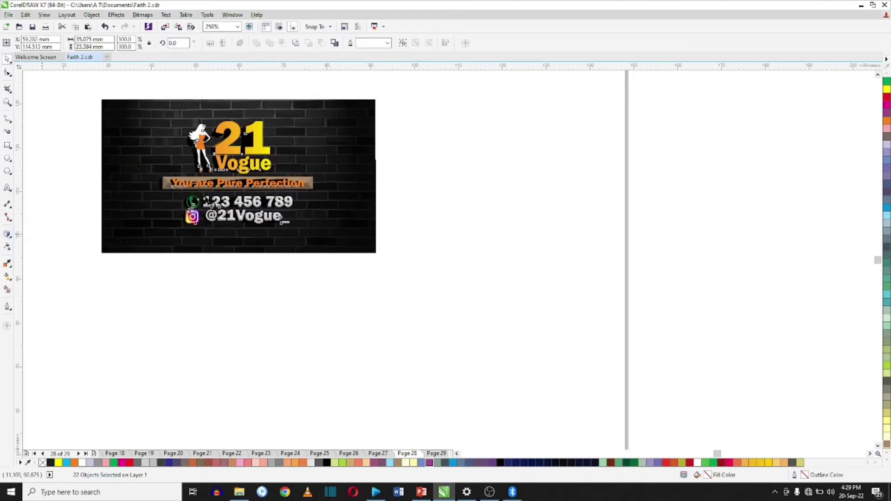
{"action": "left_click_drag", "start_coordinate": [234, 172], "coordinate": [143, 202]}
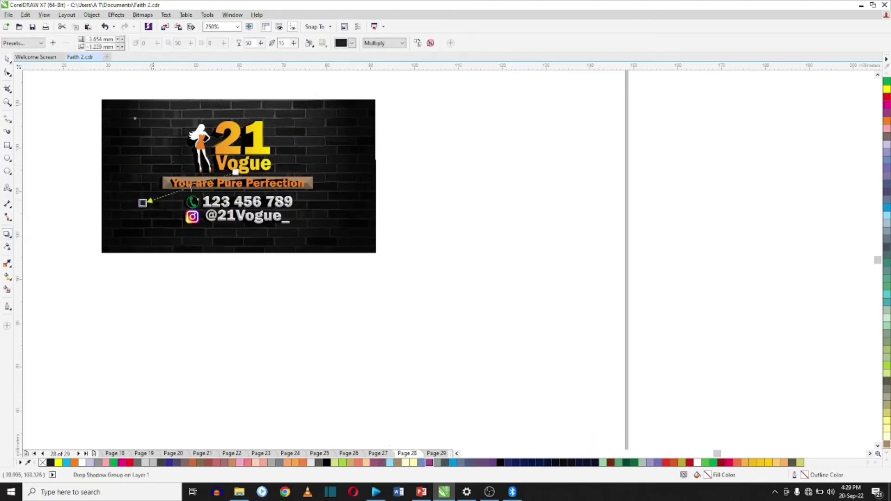
Colour the logo's drop shadow white, set its opacity to 57 and feathering to 6, and shorten its offset towards the logo.
{"action": "scroll", "coordinate": [198, 185], "scroll_direction": "up", "scroll_amount": 2}
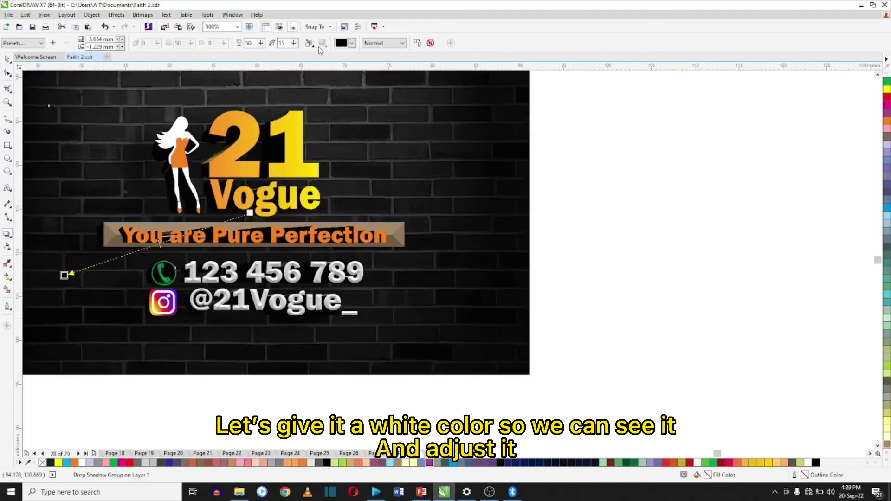
{"action": "left_click", "coordinate": [352, 43]}
{"action": "left_click", "coordinate": [364, 61]}
{"action": "left_click_drag", "start_coordinate": [294, 42], "coordinate": [310, 57]}
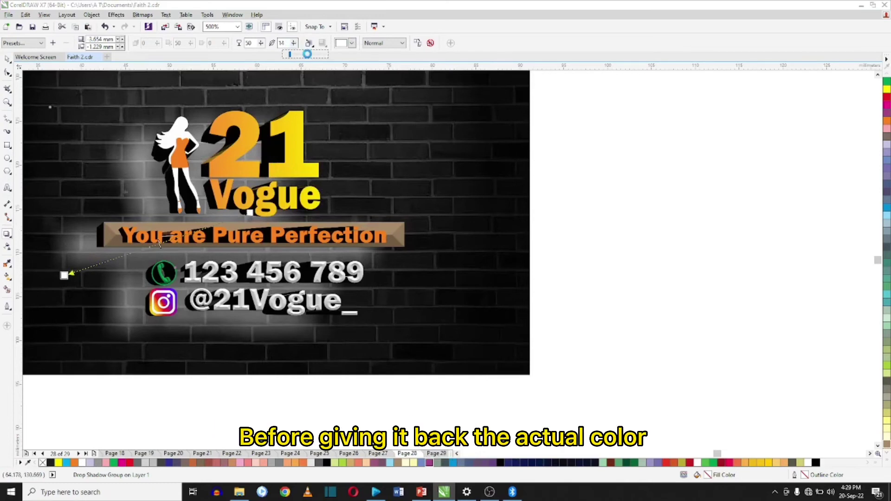
{"action": "left_click", "coordinate": [292, 43]}
{"action": "left_click", "coordinate": [280, 55]}
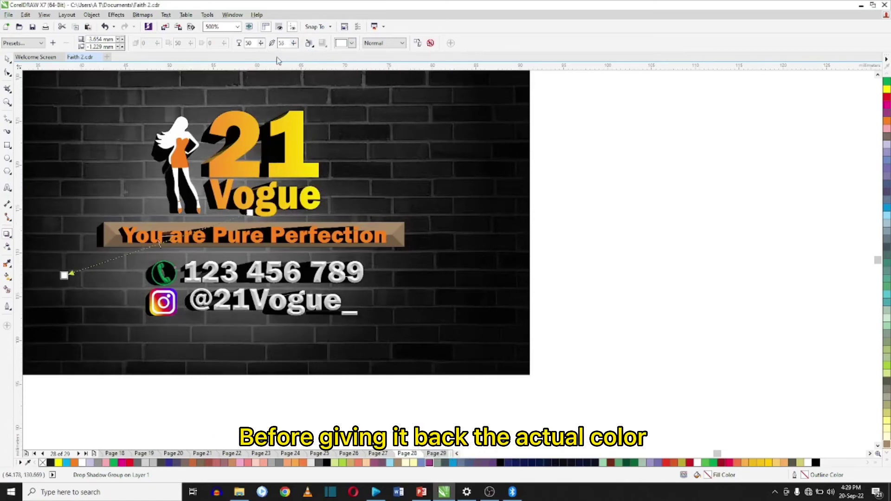
{"action": "left_click", "coordinate": [274, 56]}
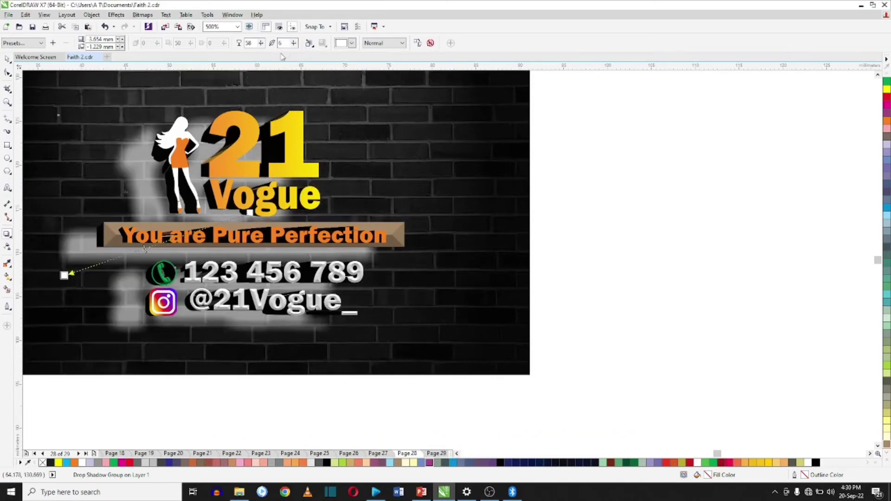
{"action": "left_click_drag", "start_coordinate": [65, 275], "coordinate": [93, 266]}
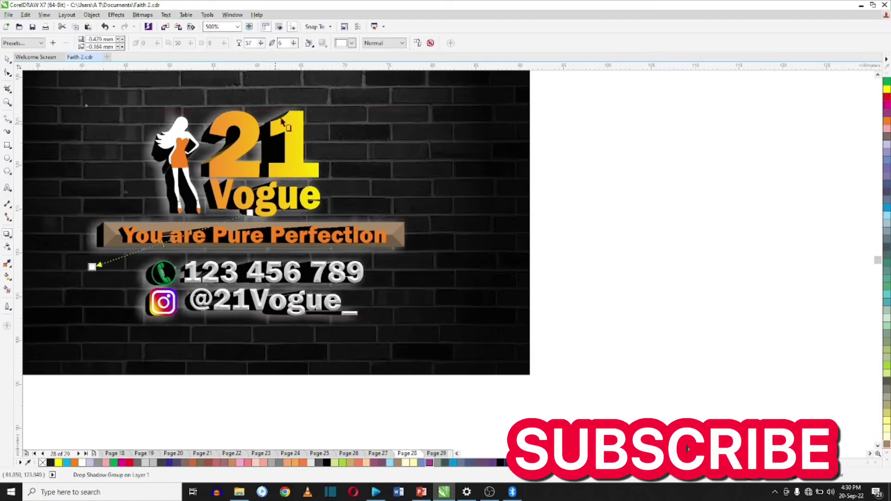
Set the logo's drop shadow feathering to 3 and its colour back to black.
{"action": "double_click", "coordinate": [281, 43]}
{"action": "type", "text": "3"}
{"action": "key", "text": "Return"}
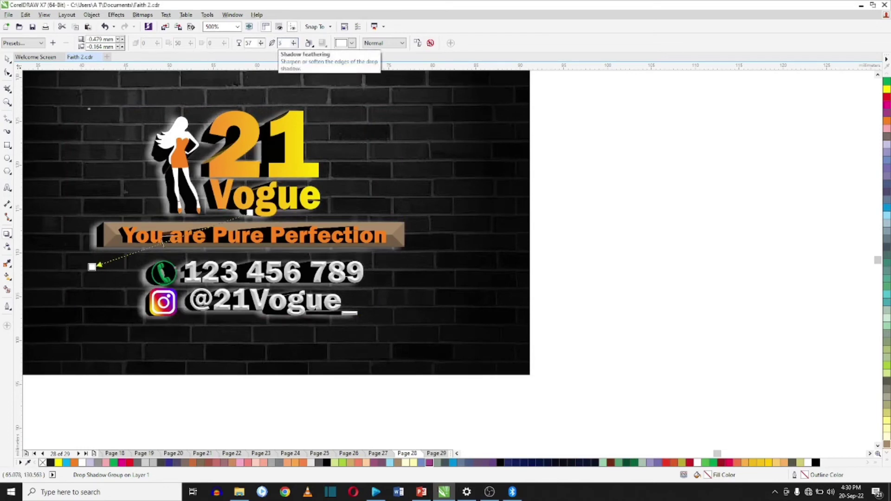
{"action": "left_click", "coordinate": [352, 44]}
{"action": "left_click", "coordinate": [338, 53]}
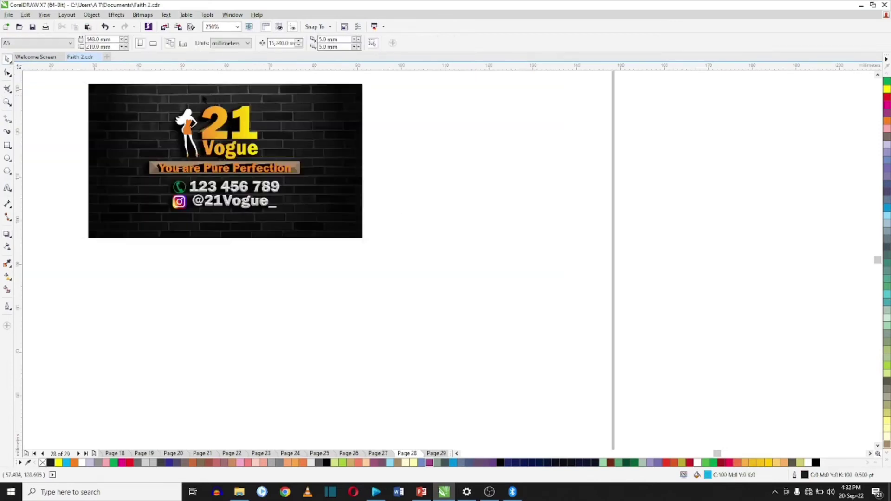
Duplicate the whole logo group and place the copy on the empty area beside the brick design.
{"action": "left_click_drag", "start_coordinate": [144, 76], "coordinate": [318, 242]}
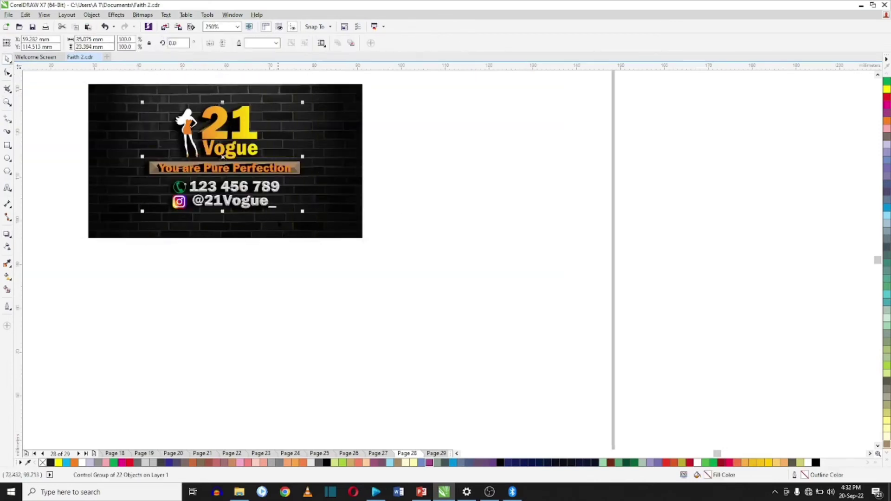
{"action": "key", "text": "ctrl+d"}
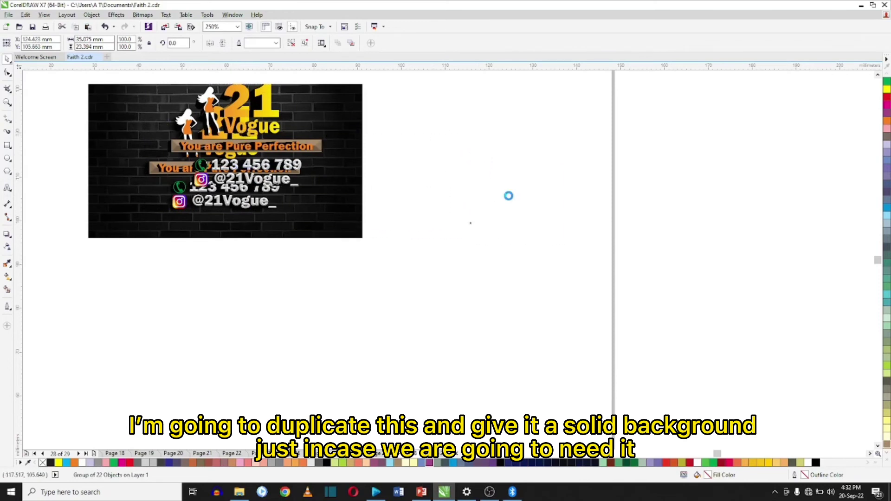
{"action": "left_click_drag", "start_coordinate": [508, 197], "coordinate": [556, 207]}
Back the duplicated logo with a solid brown rectangle, then shrink the design to about 22 mm wide and move it off the page.
{"action": "key", "text": "F6"}
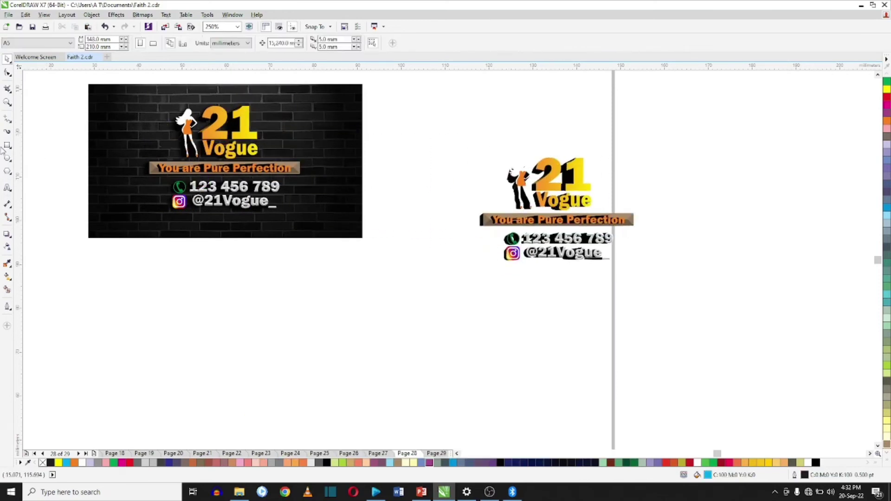
{"action": "left_click_drag", "start_coordinate": [493, 168], "coordinate": [690, 288]}
{"action": "left_click", "coordinate": [631, 110]}
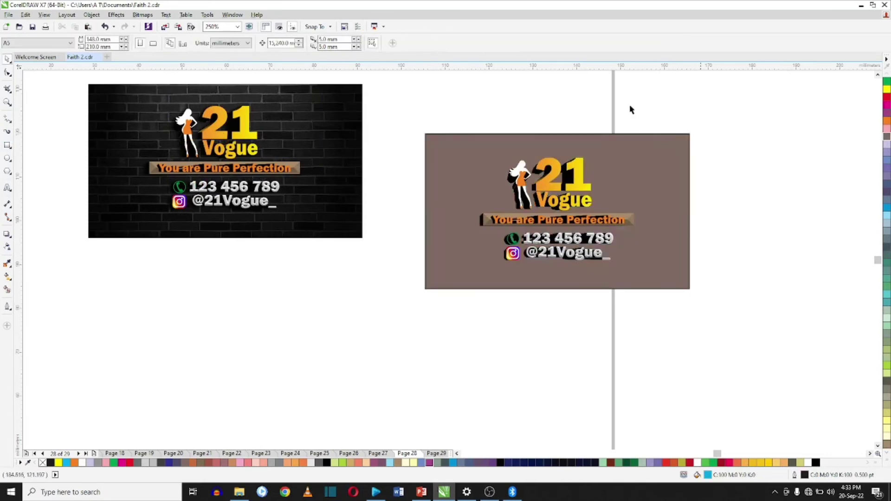
{"action": "left_click_drag", "start_coordinate": [399, 109], "coordinate": [523, 191]}
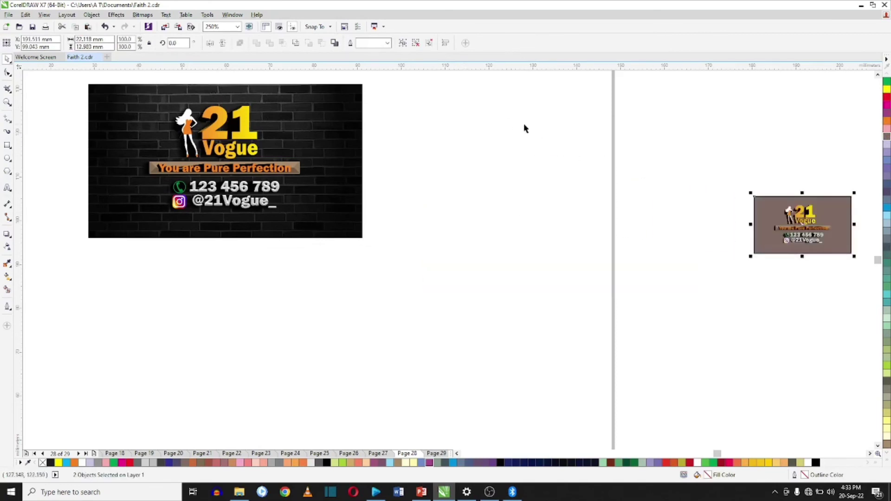
{"action": "left_click", "coordinate": [440, 78]}
Copy the complete brick-wall design and place a bitmap version of it below the original.
{"action": "left_click_drag", "start_coordinate": [70, 73], "coordinate": [406, 281]}
{"action": "key", "text": "ctrl+v"}
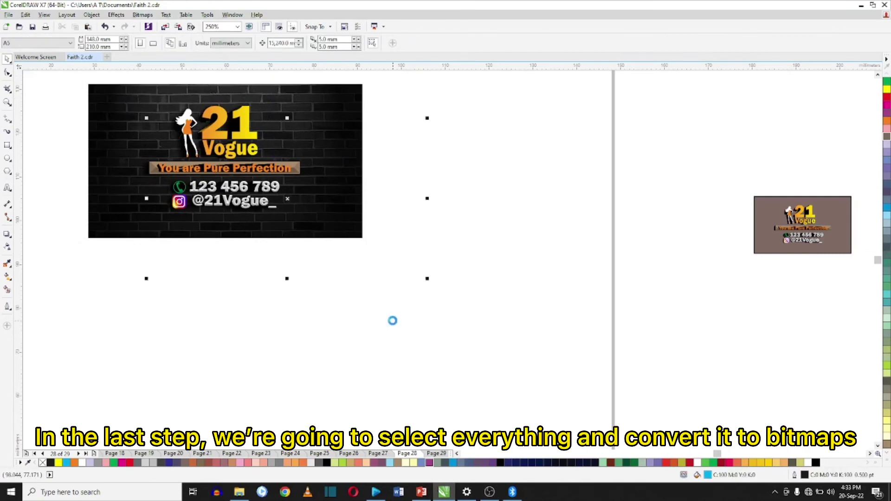
{"action": "left_click_drag", "start_coordinate": [290, 190], "coordinate": [309, 336]}
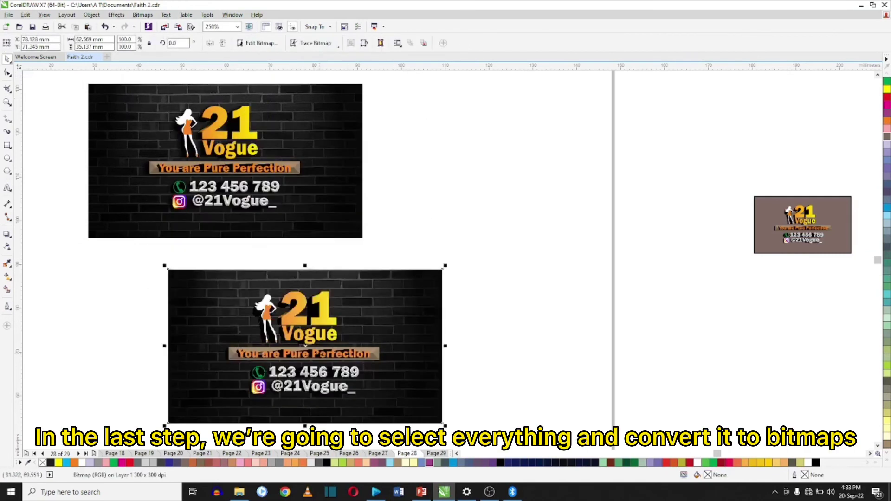
Convert the lower brick-wall copy to a 300 dpi RGB bitmap with a transparent background.
{"action": "scroll", "coordinate": [195, 22], "scroll_direction": "left", "scroll_amount": 3}
{"action": "left_click", "coordinate": [142, 15]}
{"action": "left_click", "coordinate": [162, 26]}
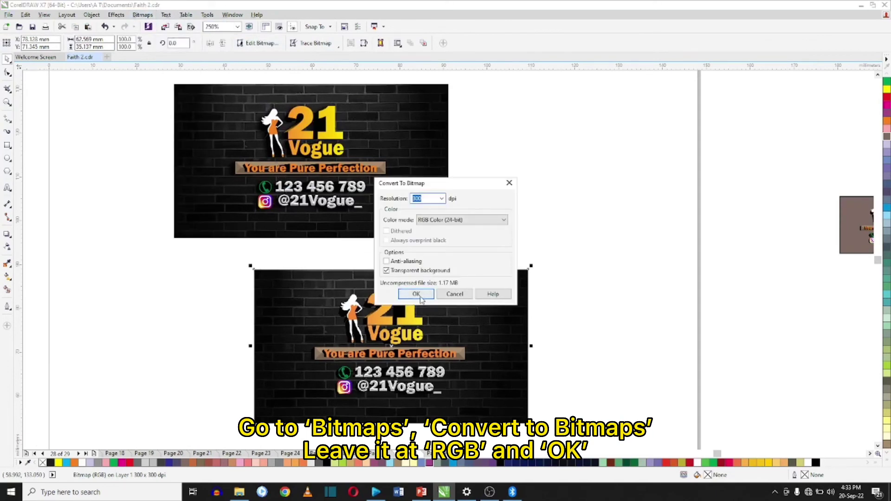
{"action": "left_click", "coordinate": [509, 183]}
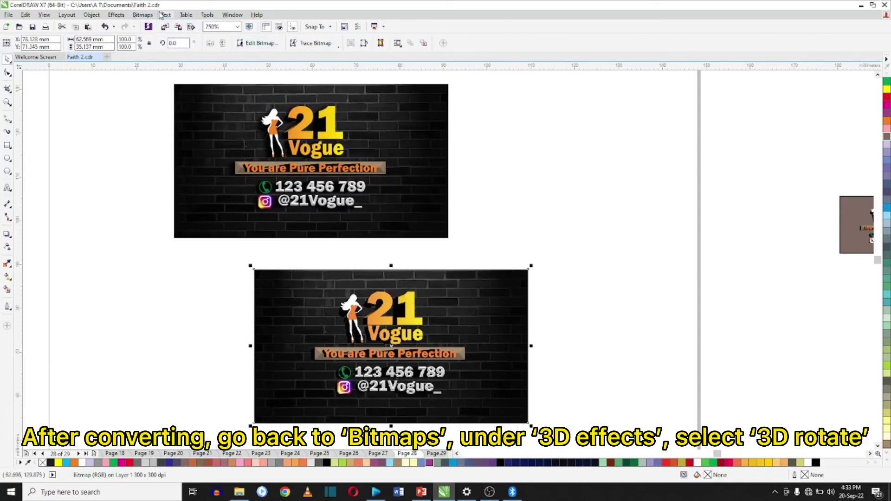
Apply 3D Rotate to the lower brick-wall bitmap with vertical 0, horizontal 15 and Best fit on.
{"action": "left_click", "coordinate": [143, 15]}
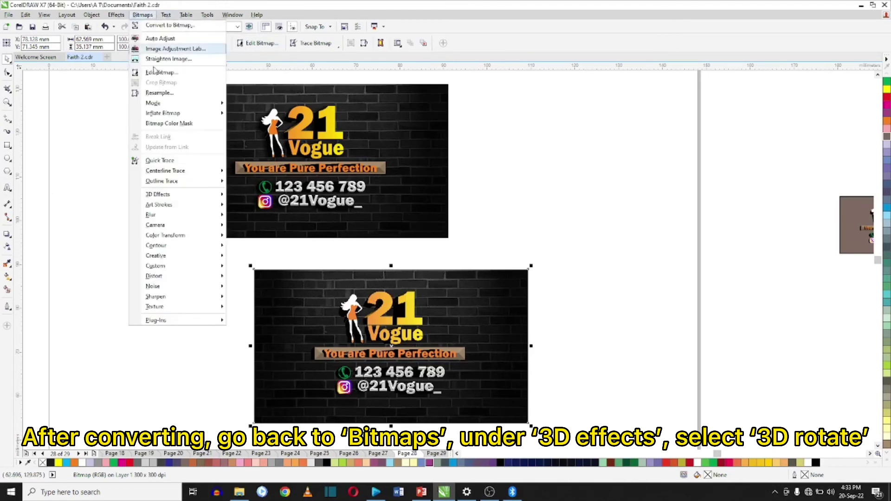
{"action": "mouse_move", "coordinate": [175, 193]}
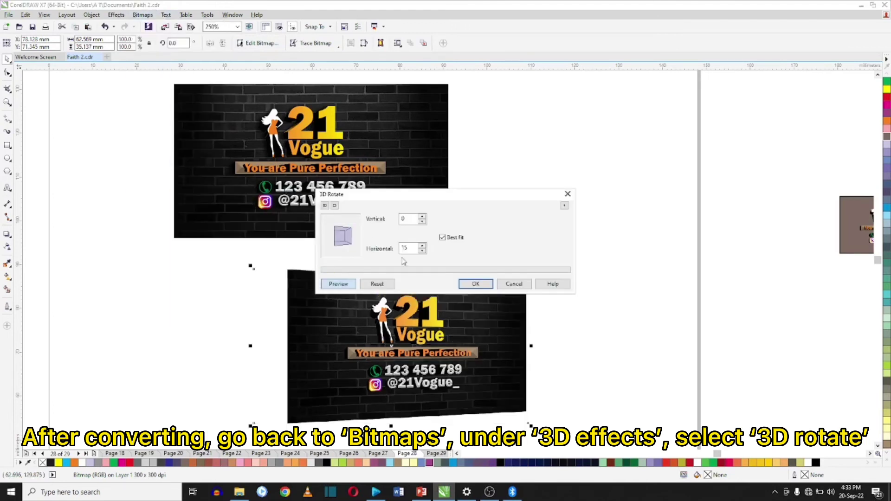
{"action": "left_click_drag", "start_coordinate": [488, 198], "coordinate": [601, 142]}
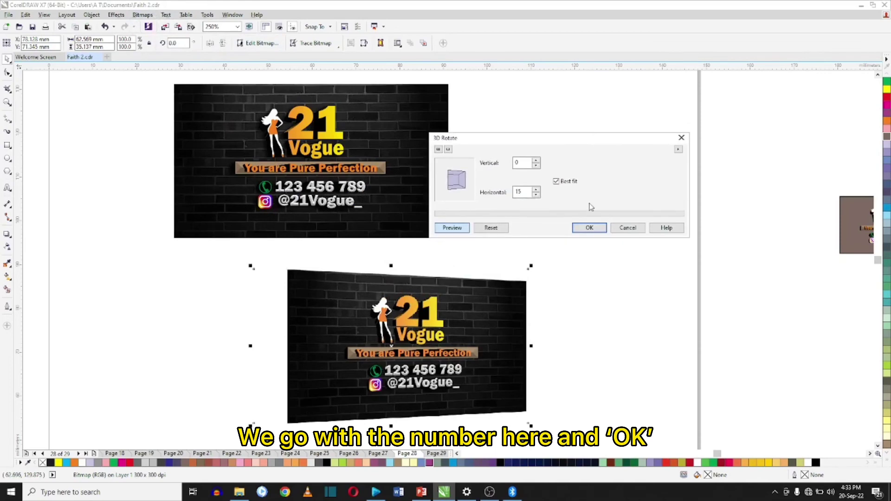
{"action": "left_click", "coordinate": [589, 228]}
{"action": "scroll", "coordinate": [429, 276], "scroll_direction": "up", "scroll_amount": 3}
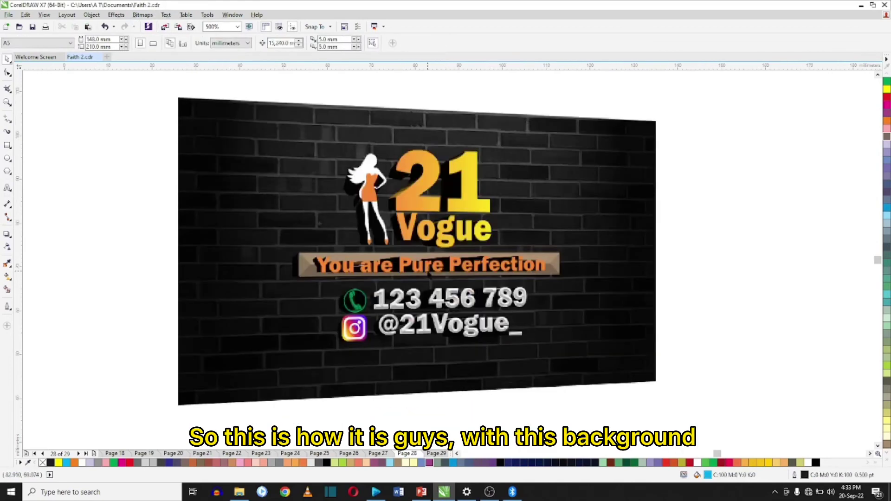
Cast a Drop Shadow down and to the left from the logo on the solid brown background.
{"action": "scroll", "coordinate": [429, 274], "scroll_direction": "down", "scroll_amount": 3}
{"action": "left_click", "coordinate": [565, 204]}
{"action": "scroll", "coordinate": [566, 205], "scroll_direction": "up", "scroll_amount": 5}
{"action": "scroll", "coordinate": [741, 167], "scroll_direction": "up", "scroll_amount": 1}
{"action": "left_click", "coordinate": [7, 233]}
{"action": "left_click_drag", "start_coordinate": [491, 213], "coordinate": [417, 253]}
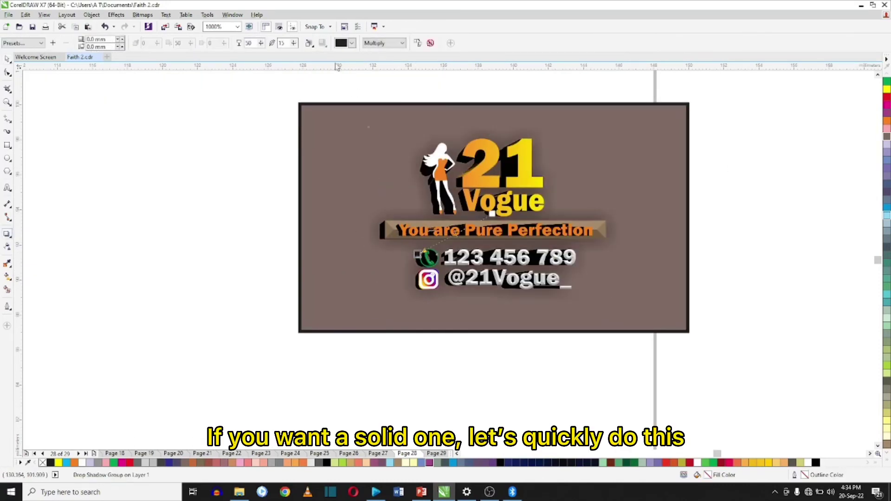
Set the brown-background logo's shadow feathering to 3 and opacity to 94, and adjust its offset slightly down and left.
{"action": "left_click", "coordinate": [293, 41]}
{"action": "type", "text": "3"}
{"action": "key", "text": "Return"}
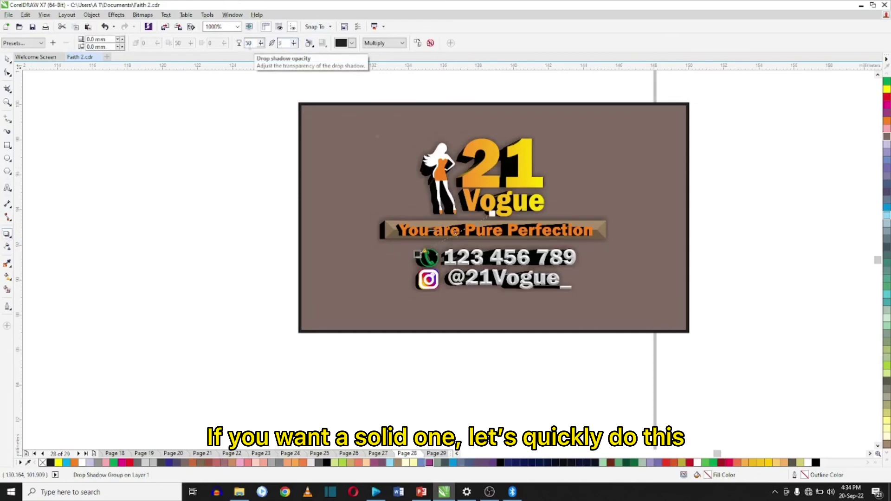
{"action": "left_click", "coordinate": [262, 43]}
{"action": "left_click_drag", "start_coordinate": [259, 55], "coordinate": [278, 55]}
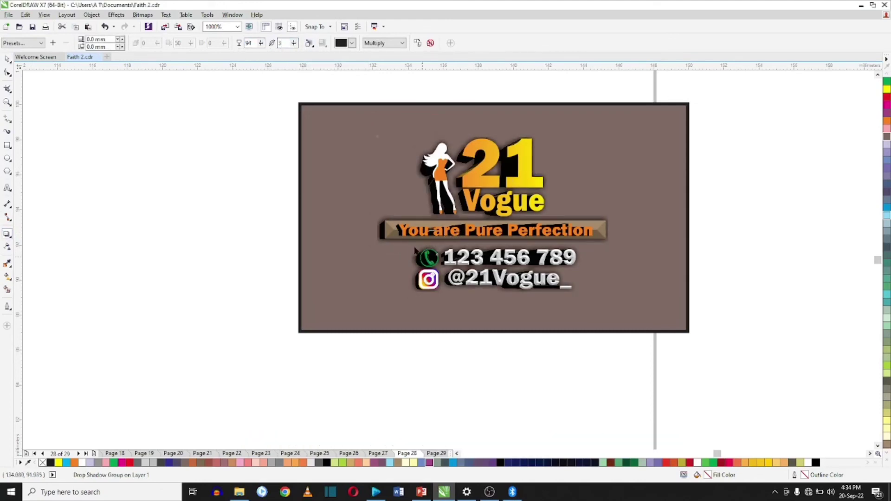
{"action": "mouse_move", "coordinate": [378, 265]}
{"action": "left_mouse_down"}
{"action": "mouse_move", "coordinate": [370, 260]}
{"action": "mouse_move", "coordinate": [387, 263]}
{"action": "mouse_move", "coordinate": [377, 264]}
{"action": "left_mouse_up"}
Convert the brown-background logo to a 300 dpi RGB bitmap with anti-aliasing and a transparent background.
{"action": "left_click", "coordinate": [8, 60]}
{"action": "left_click_drag", "start_coordinate": [242, 100], "coordinate": [686, 328]}
{"action": "left_click", "coordinate": [142, 14]}
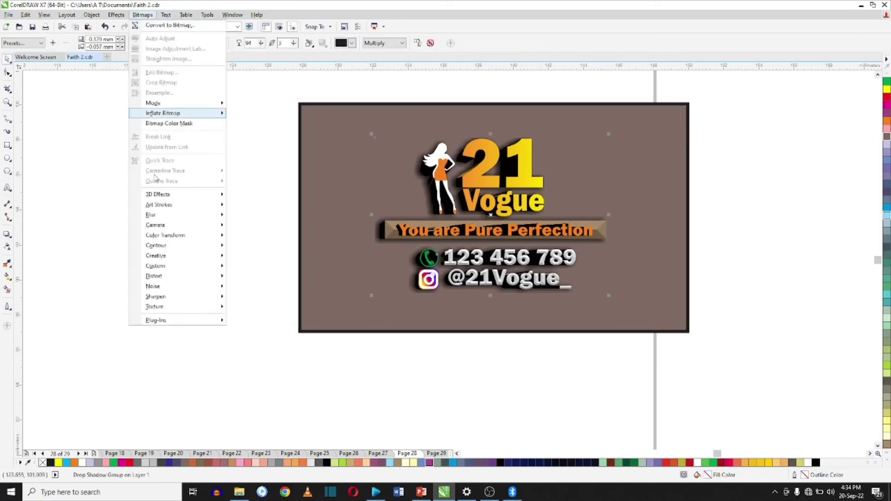
{"action": "left_click", "coordinate": [176, 30]}
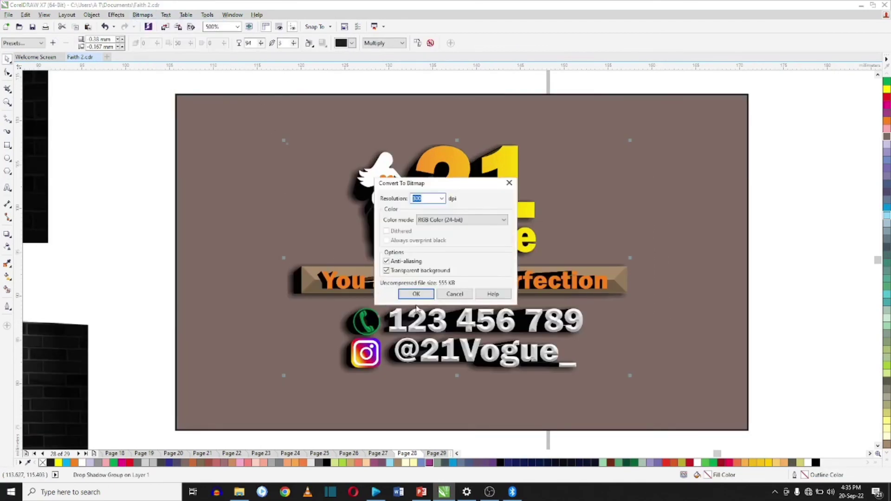
{"action": "left_click", "coordinate": [428, 294]}
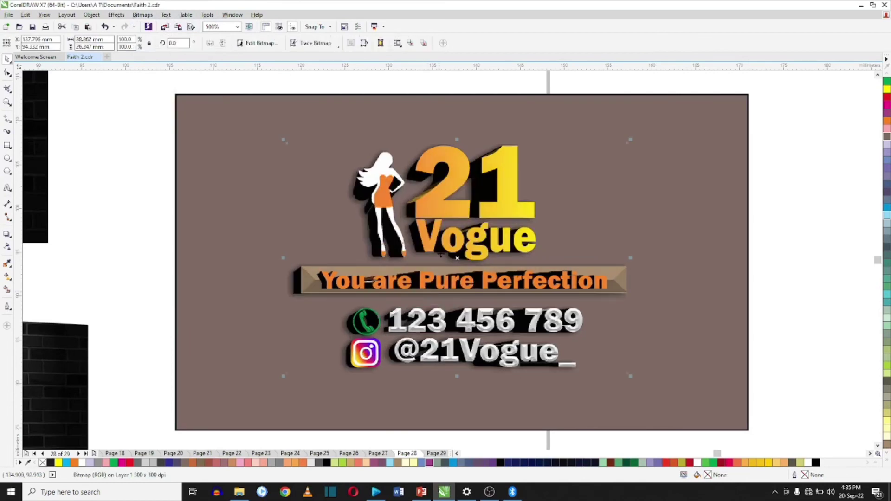
Apply 3D Rotate to the brown-background logo bitmap with vertical 0 and horizontal 15.
{"action": "left_click", "coordinate": [142, 15]}
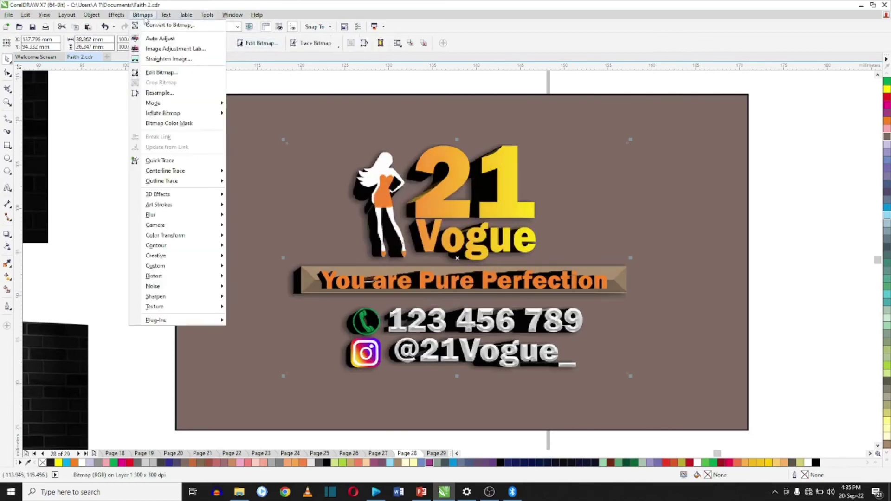
{"action": "mouse_move", "coordinate": [171, 194]}
{"action": "left_click", "coordinate": [241, 194]}
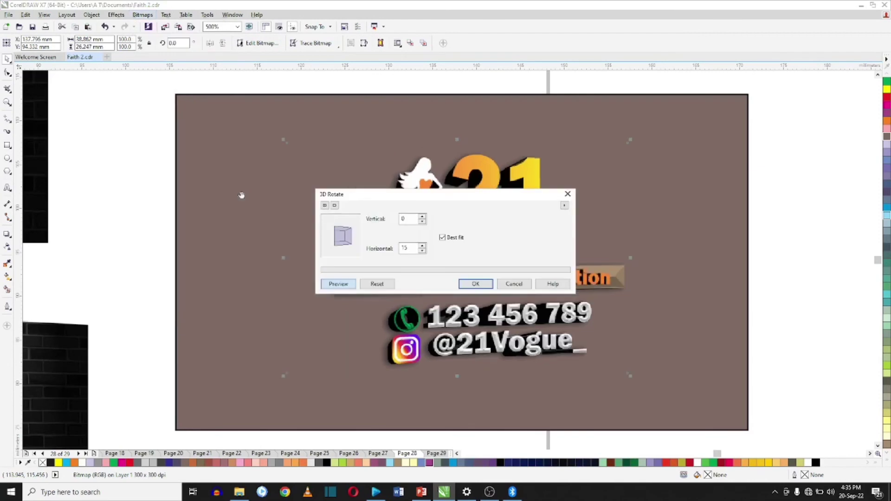
{"action": "left_click", "coordinate": [470, 282]}
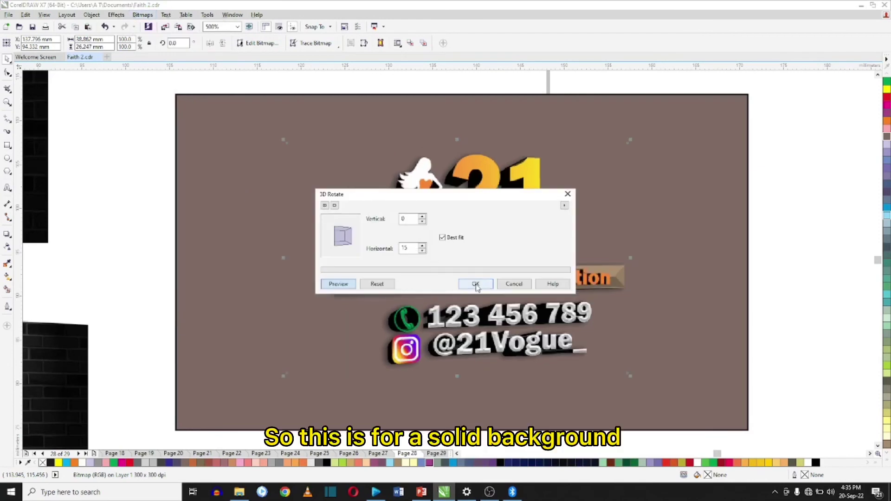
{"action": "left_click", "coordinate": [774, 243]}
{"action": "scroll", "coordinate": [514, 302], "scroll_direction": "down", "scroll_amount": 2}
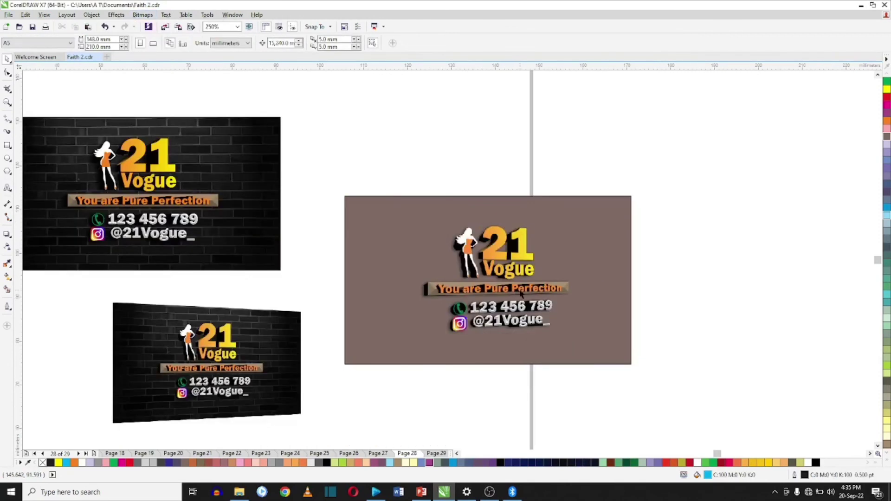
Place the dark cube-wall image over the brown card, send it behind the logo and scale it down.
{"action": "left_click", "coordinate": [608, 262]}
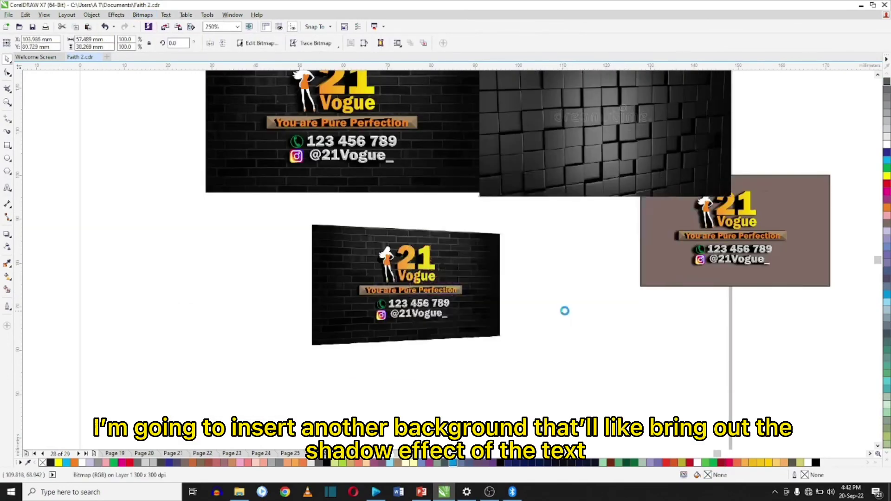
{"action": "left_click_drag", "start_coordinate": [603, 140], "coordinate": [757, 270]}
{"action": "left_click", "coordinate": [706, 283]}
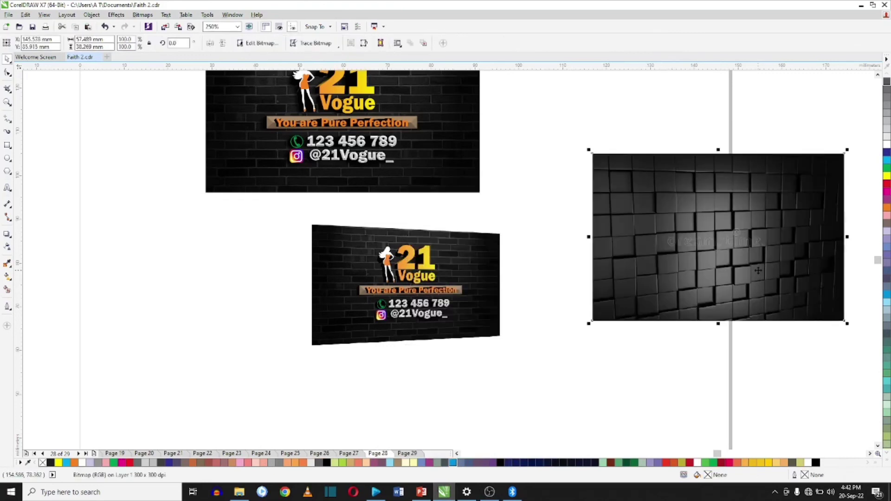
{"action": "key", "text": "ctrl+Page_Down"}
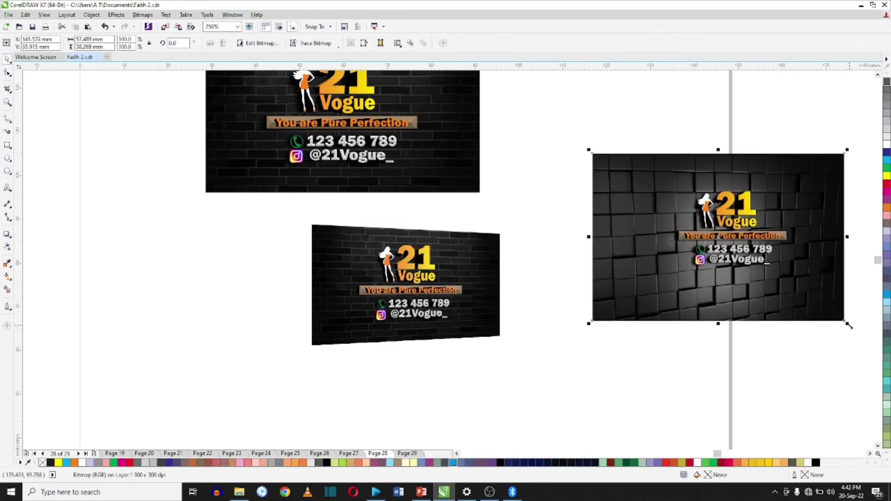
{"action": "left_click_drag", "start_coordinate": [848, 326], "coordinate": [808, 299]}
{"action": "left_click", "coordinate": [835, 166]}
Move the logo to the middle of the cube-wall background and enlarge it slightly.
{"action": "left_click", "coordinate": [726, 228]}
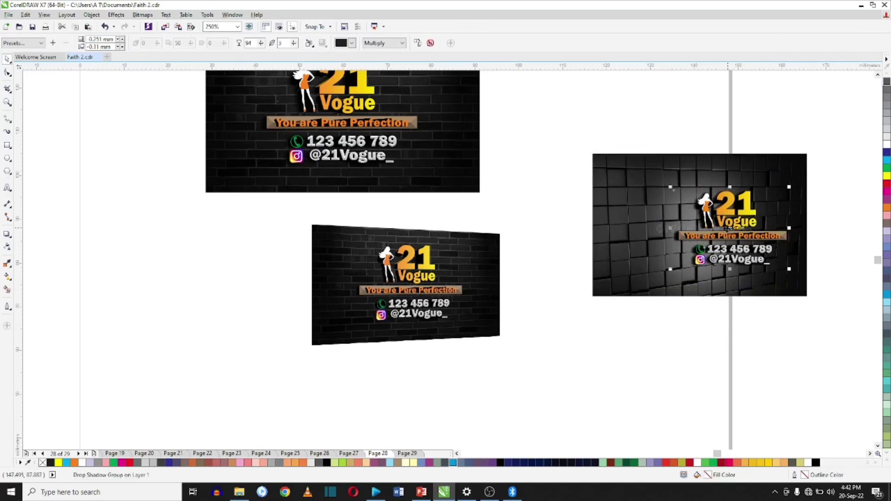
{"action": "left_click_drag", "start_coordinate": [727, 228], "coordinate": [701, 227]}
{"action": "left_click_drag", "start_coordinate": [761, 269], "coordinate": [767, 272]}
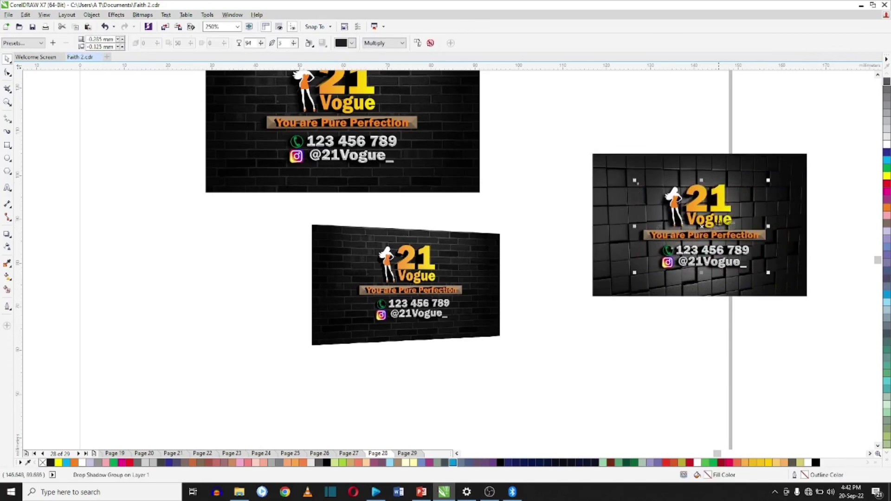
Convert the logo on the cube-wall background to a bitmap.
{"action": "left_click", "coordinate": [143, 15]}
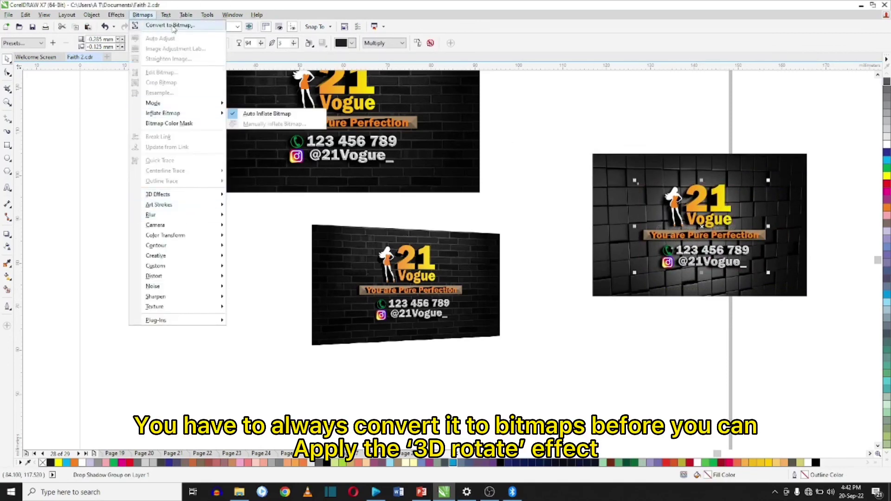
{"action": "left_click", "coordinate": [170, 26]}
{"action": "left_click", "coordinate": [439, 293]}
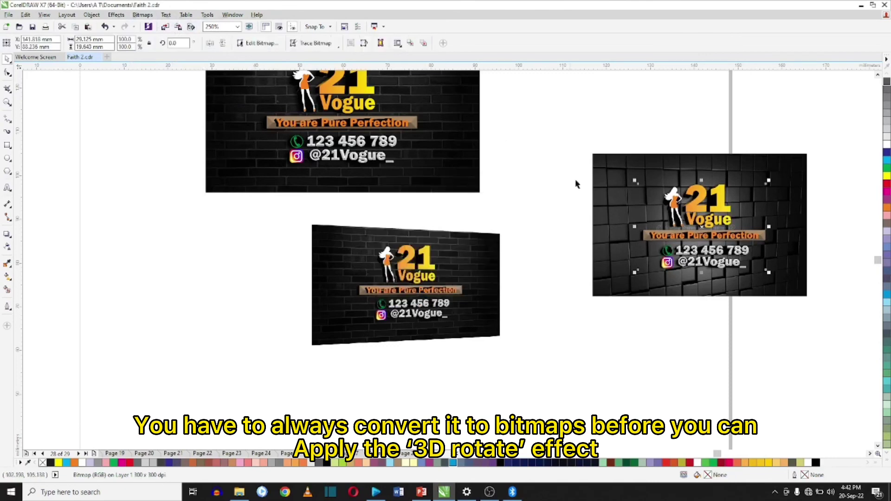